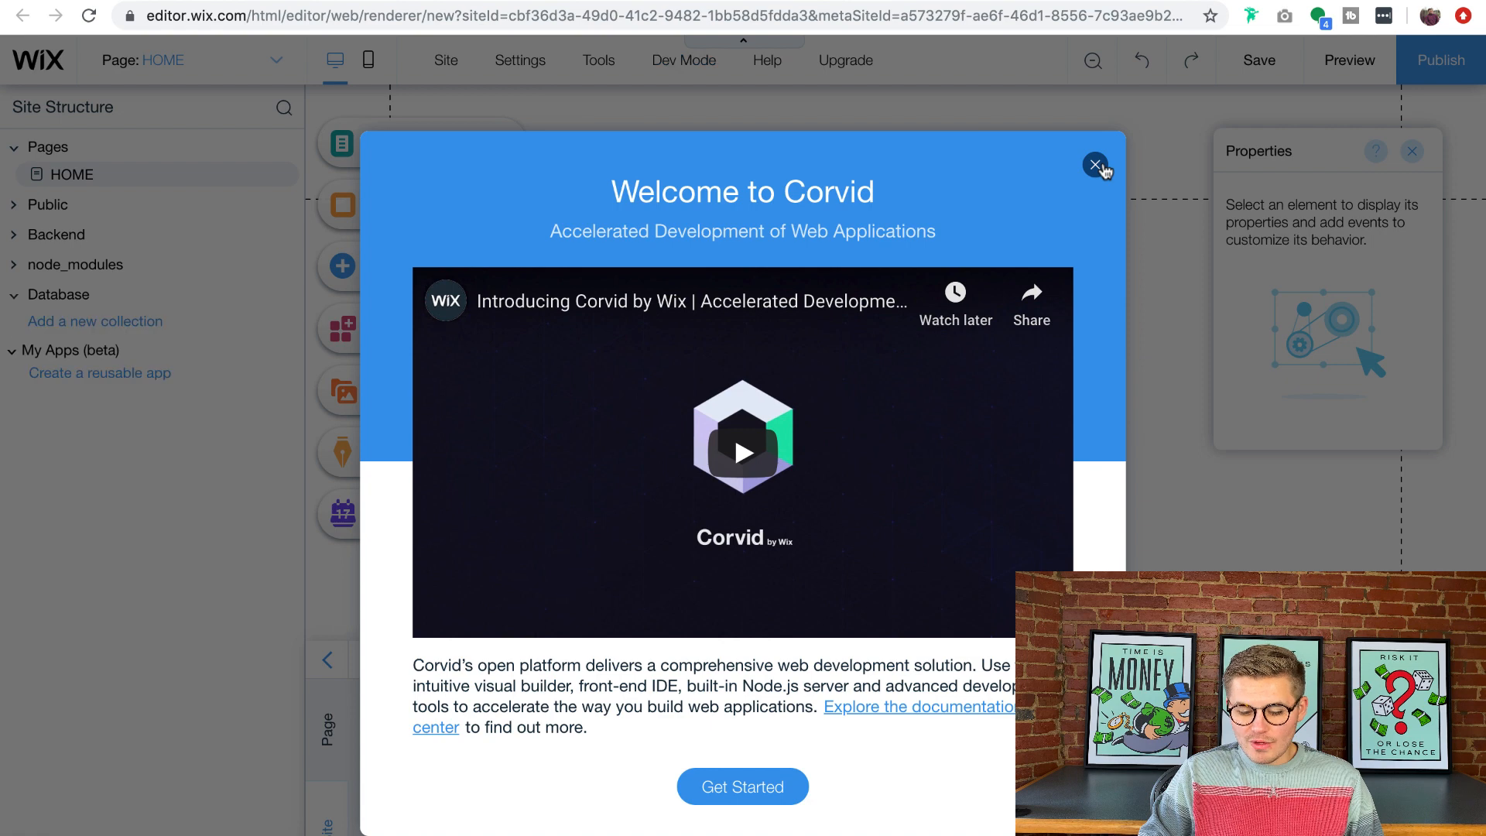
# Step: Dismiss the Corvid welcome message and start creating a new content collection from scratch in the Content Manager
pyautogui.click(1095, 166)
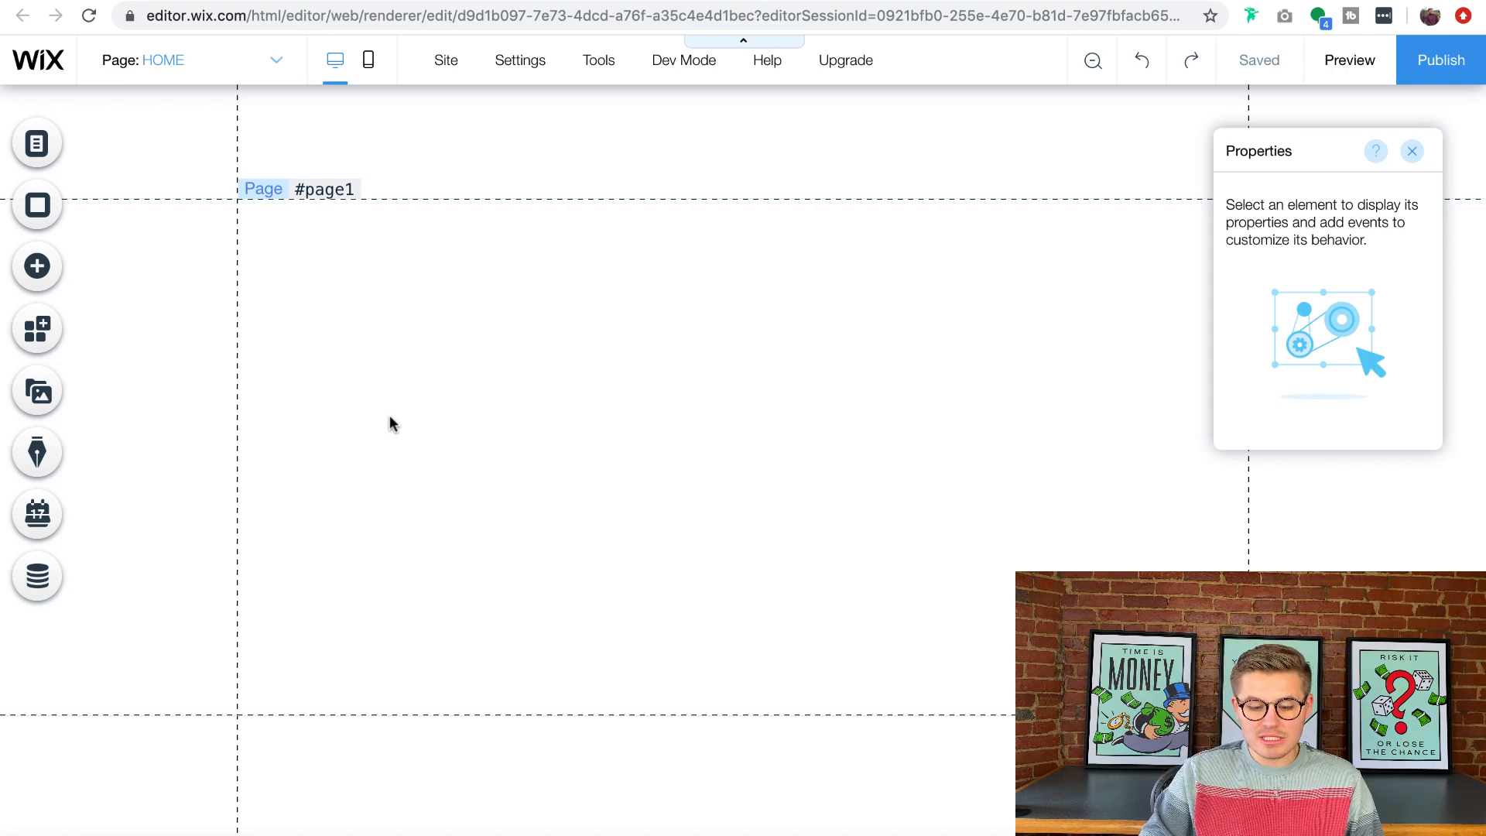
pyautogui.click(38, 593)
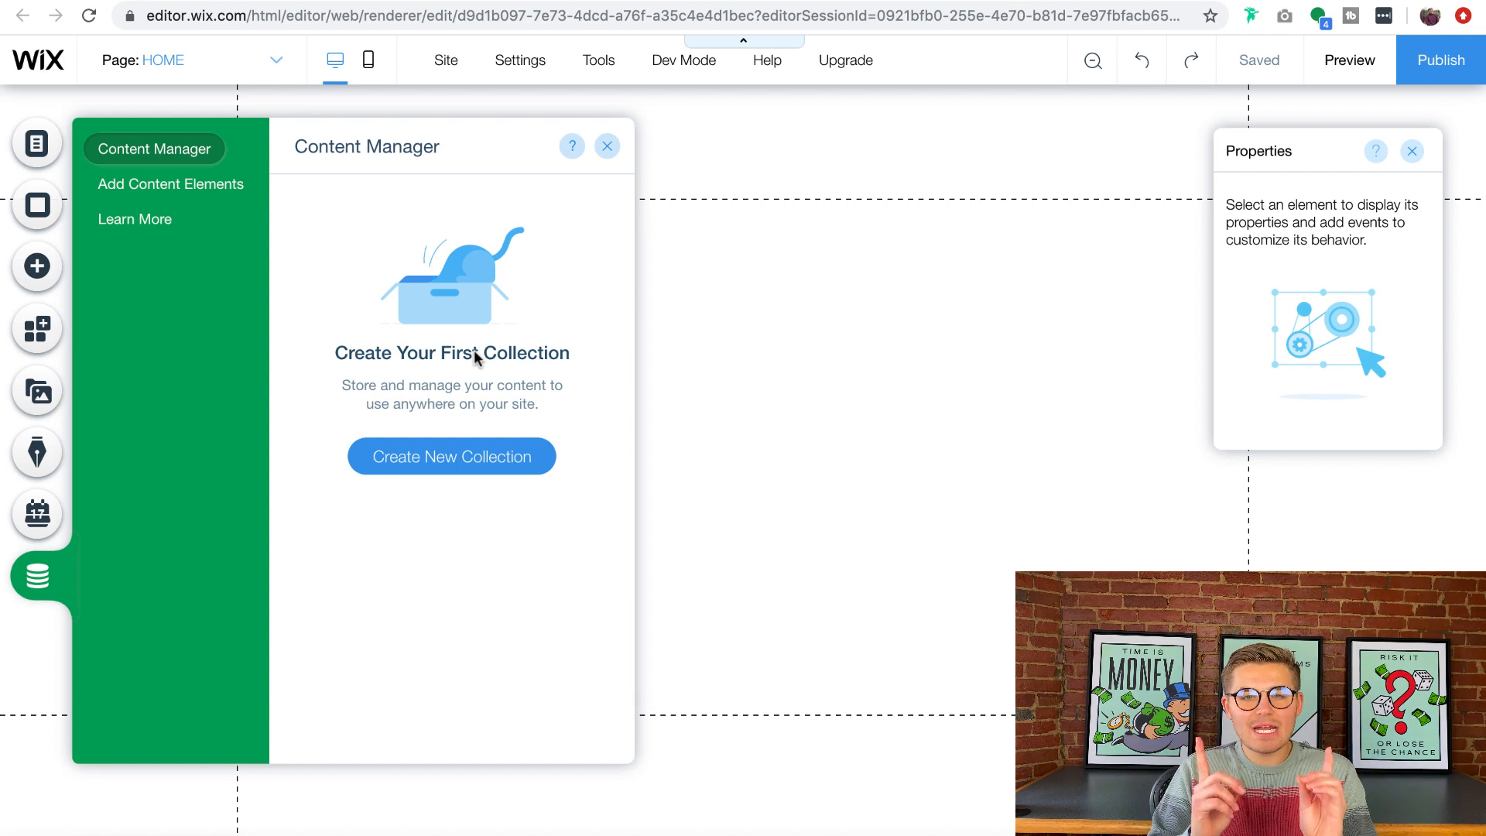
pyautogui.click(458, 458)
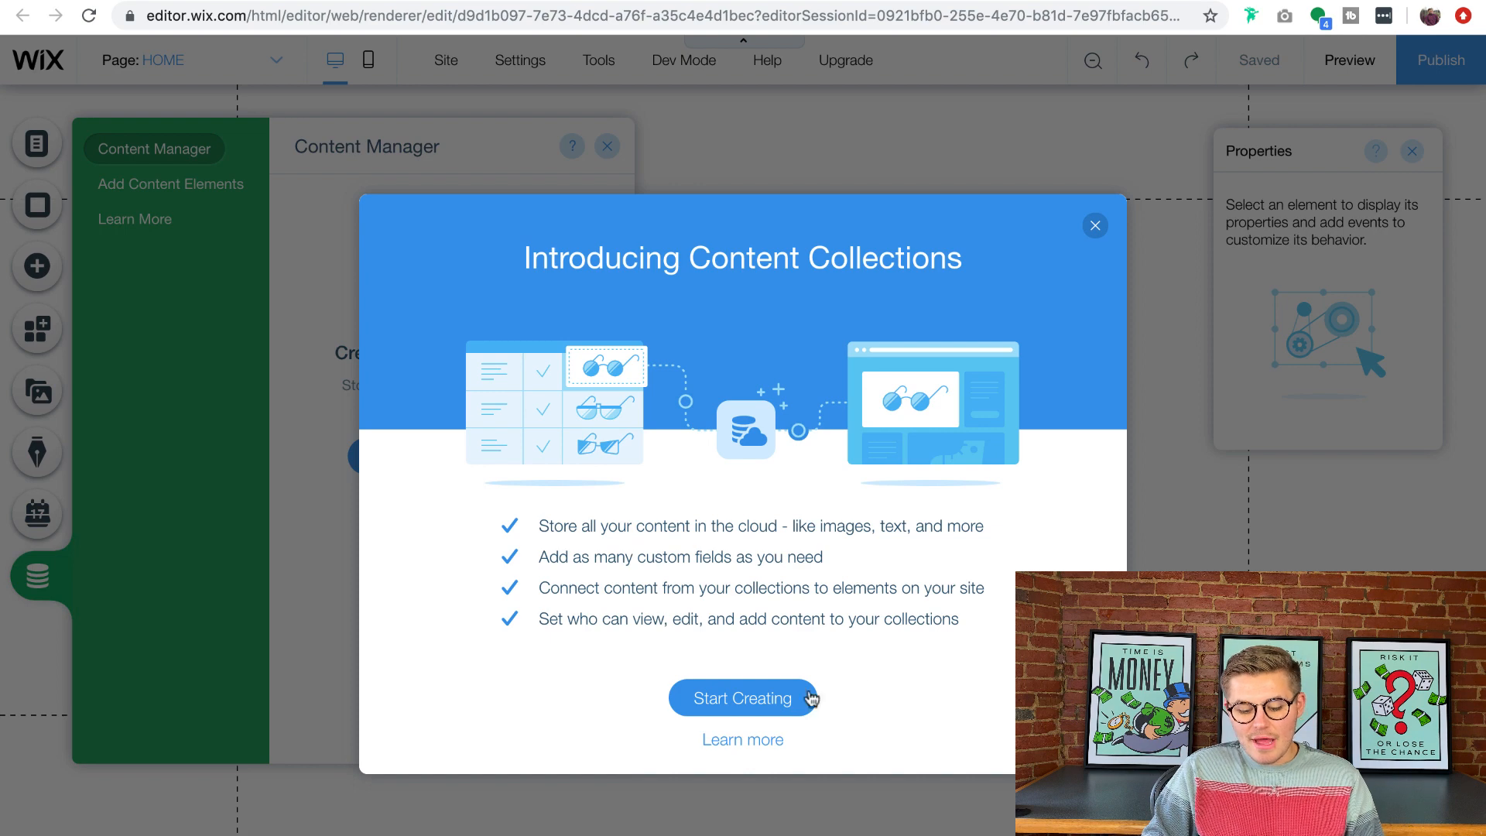
pyautogui.click(778, 697)
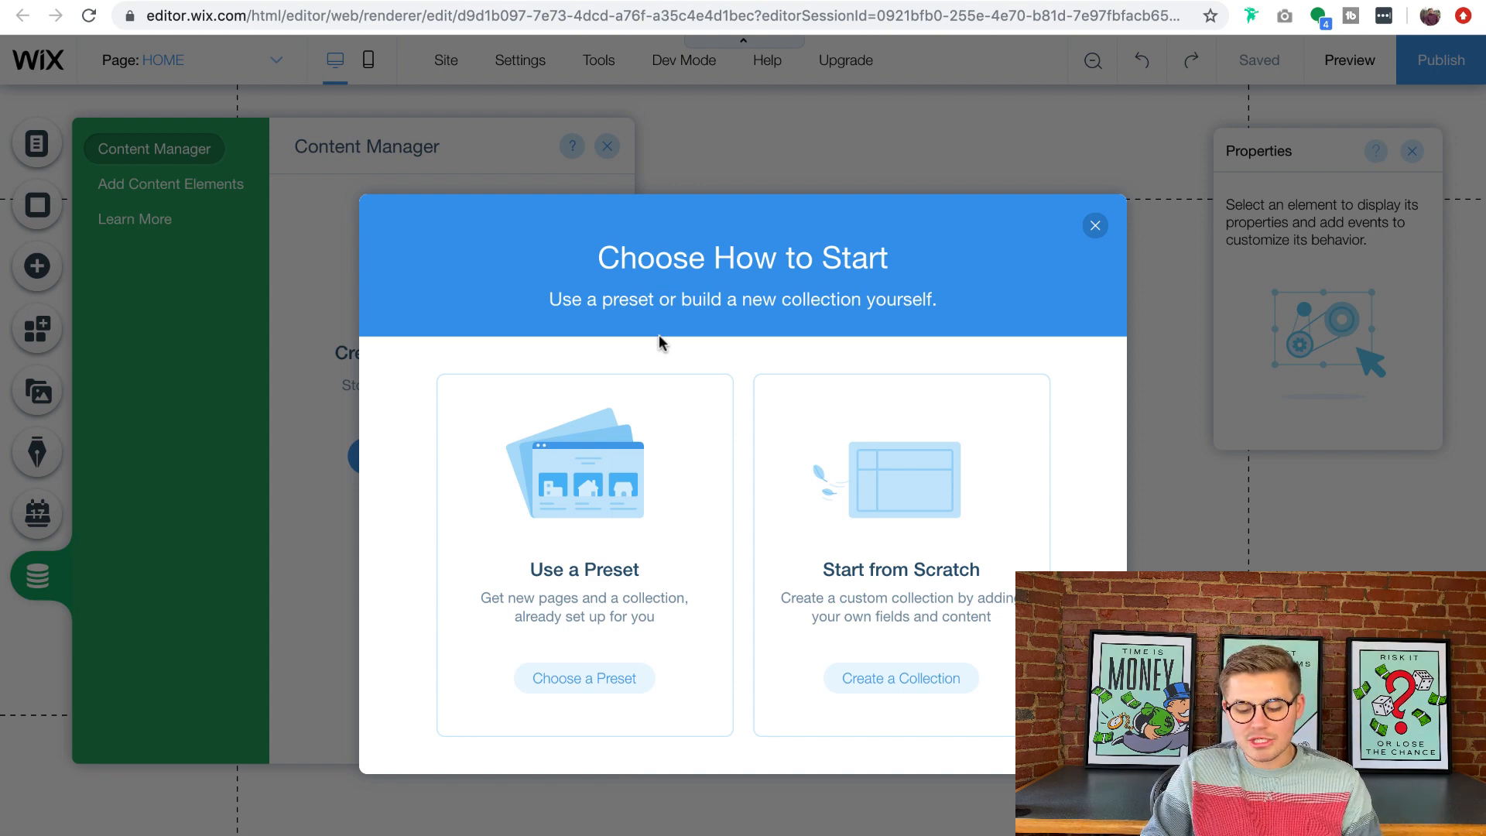
pyautogui.click(892, 677)
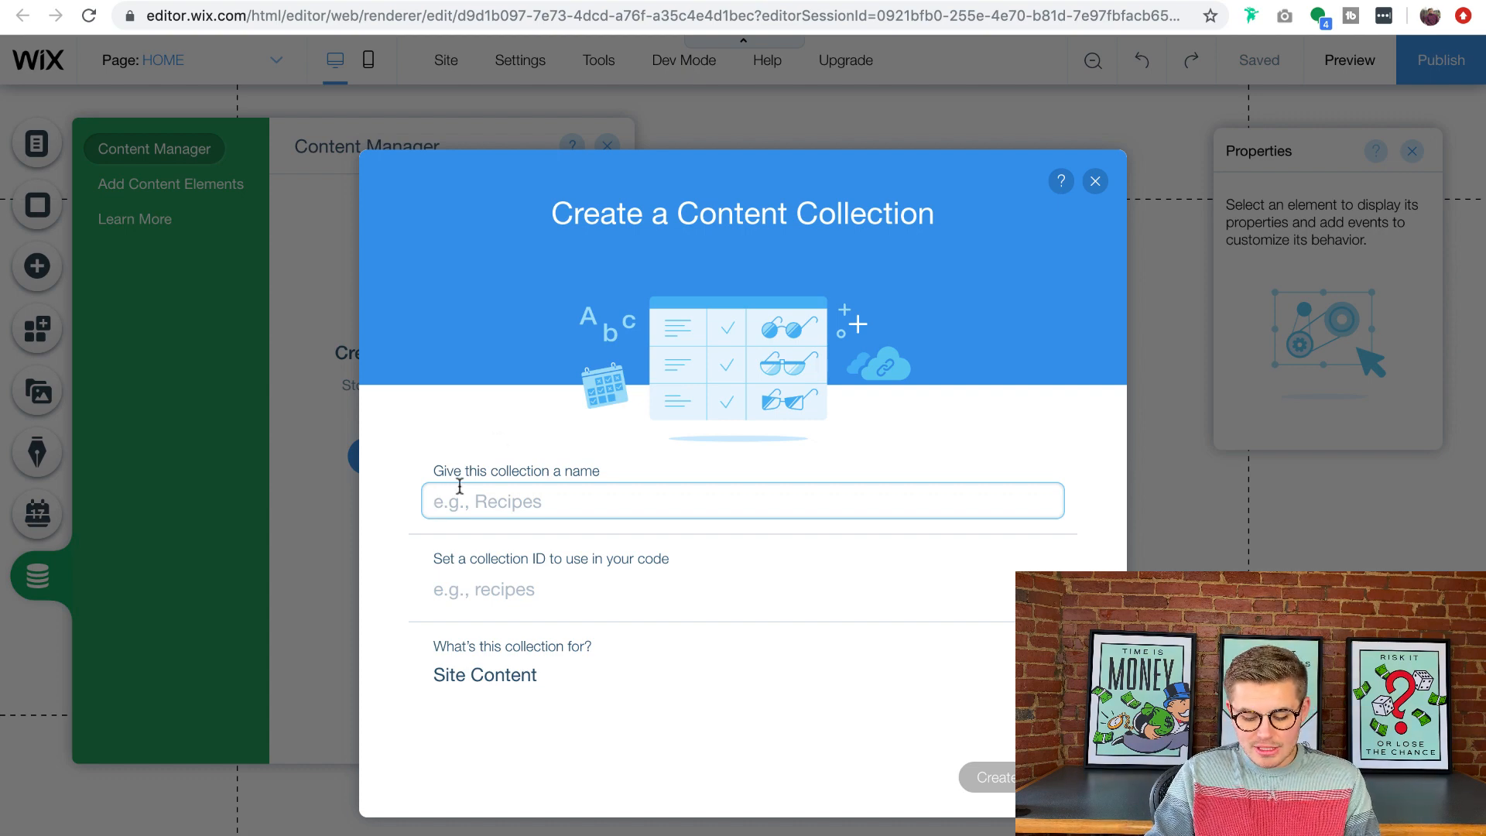
# Step: Name the new content collection UserProfilePage
pyautogui.write('Uswer')
pyautogui.press('BackSpace')
pyautogui.press('BackSpace')
pyautogui.press('BackSpace')
pyautogui.write('e')
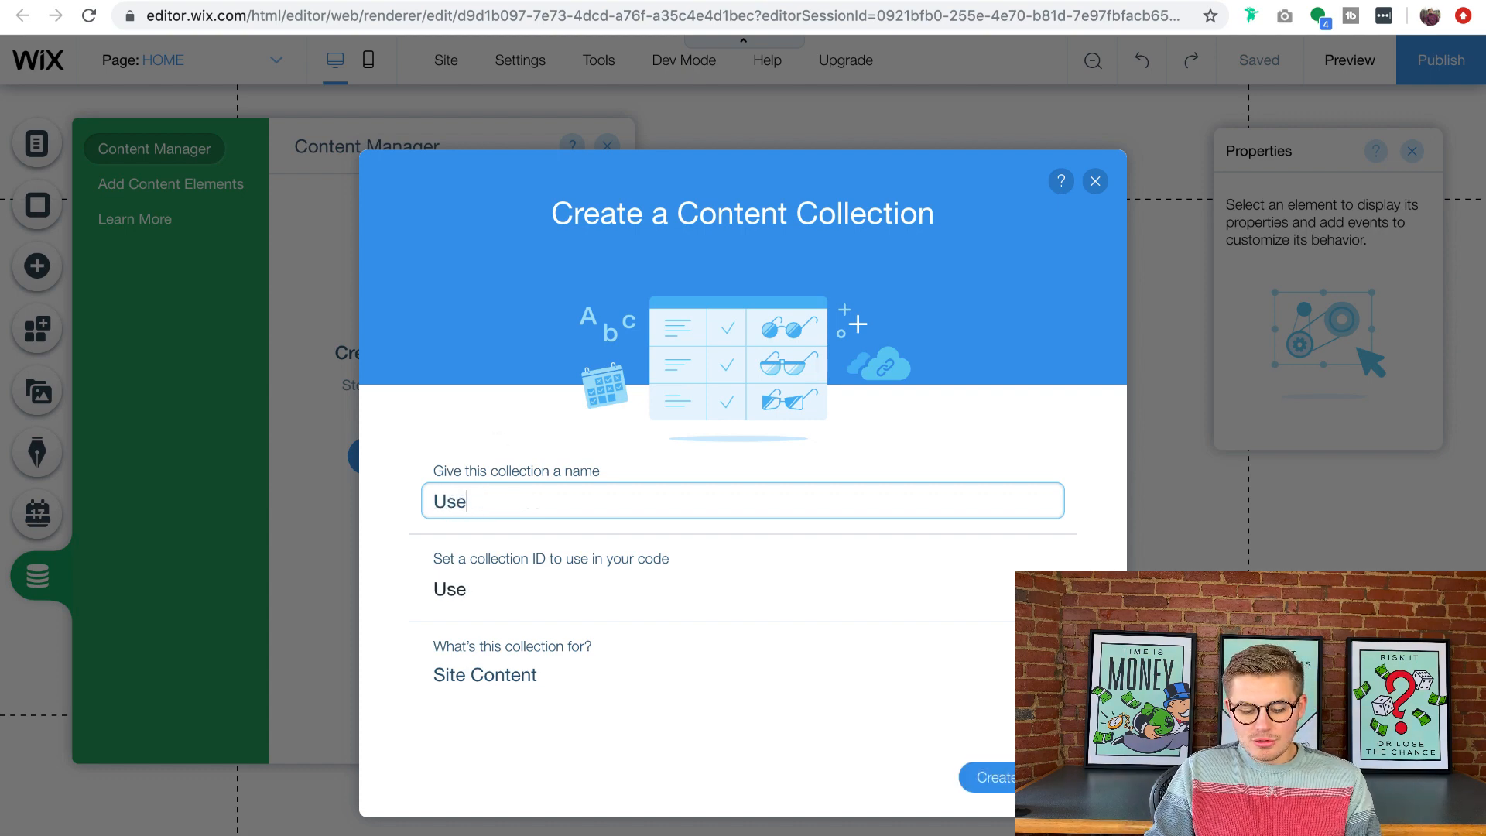
pyautogui.write('rProfilePage')
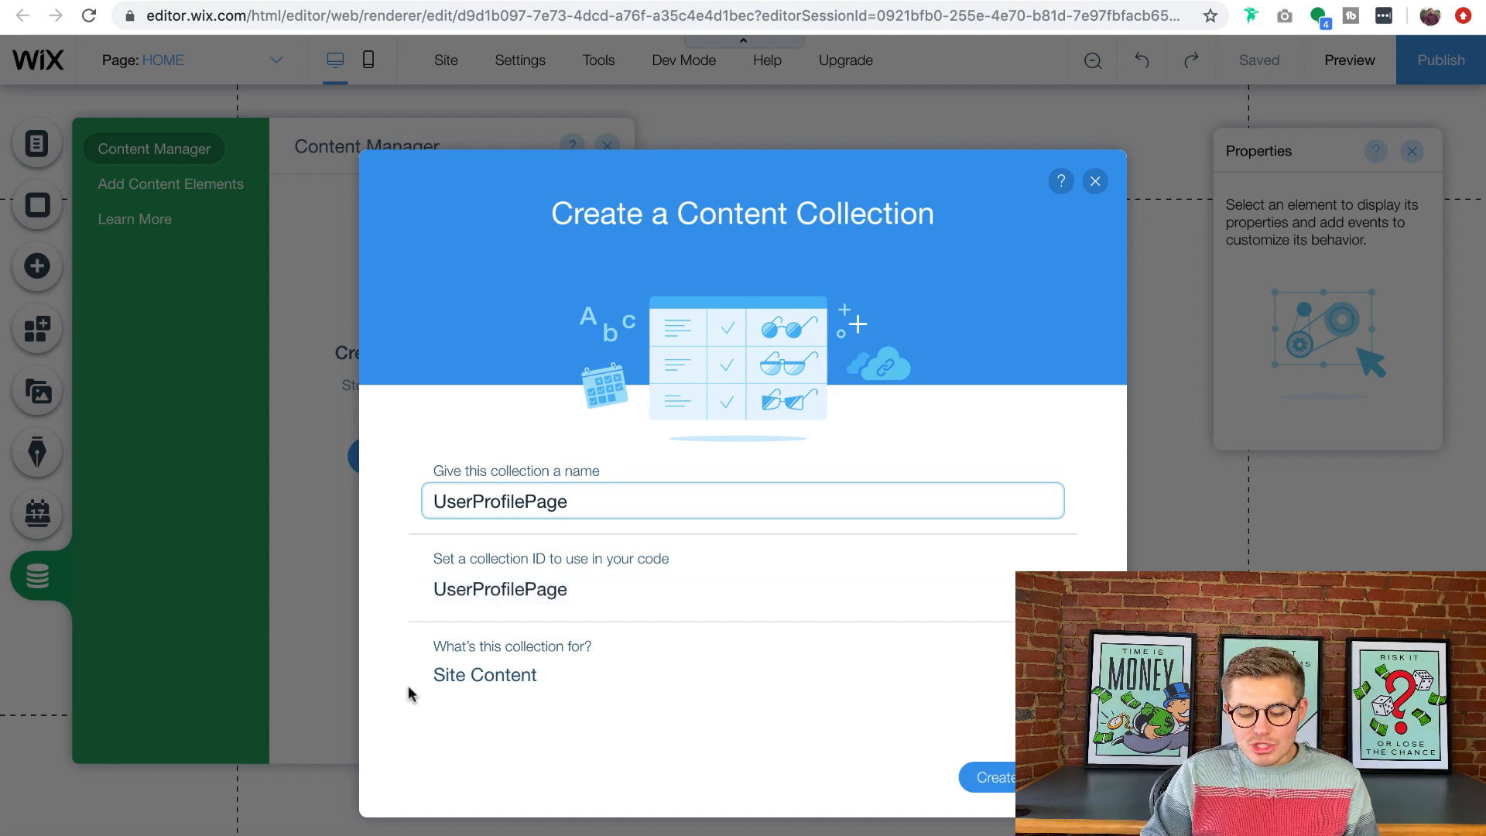
# Step: Set the collection's purpose to Custom Use and proceed to its custom permissions
pyautogui.click(584, 668)
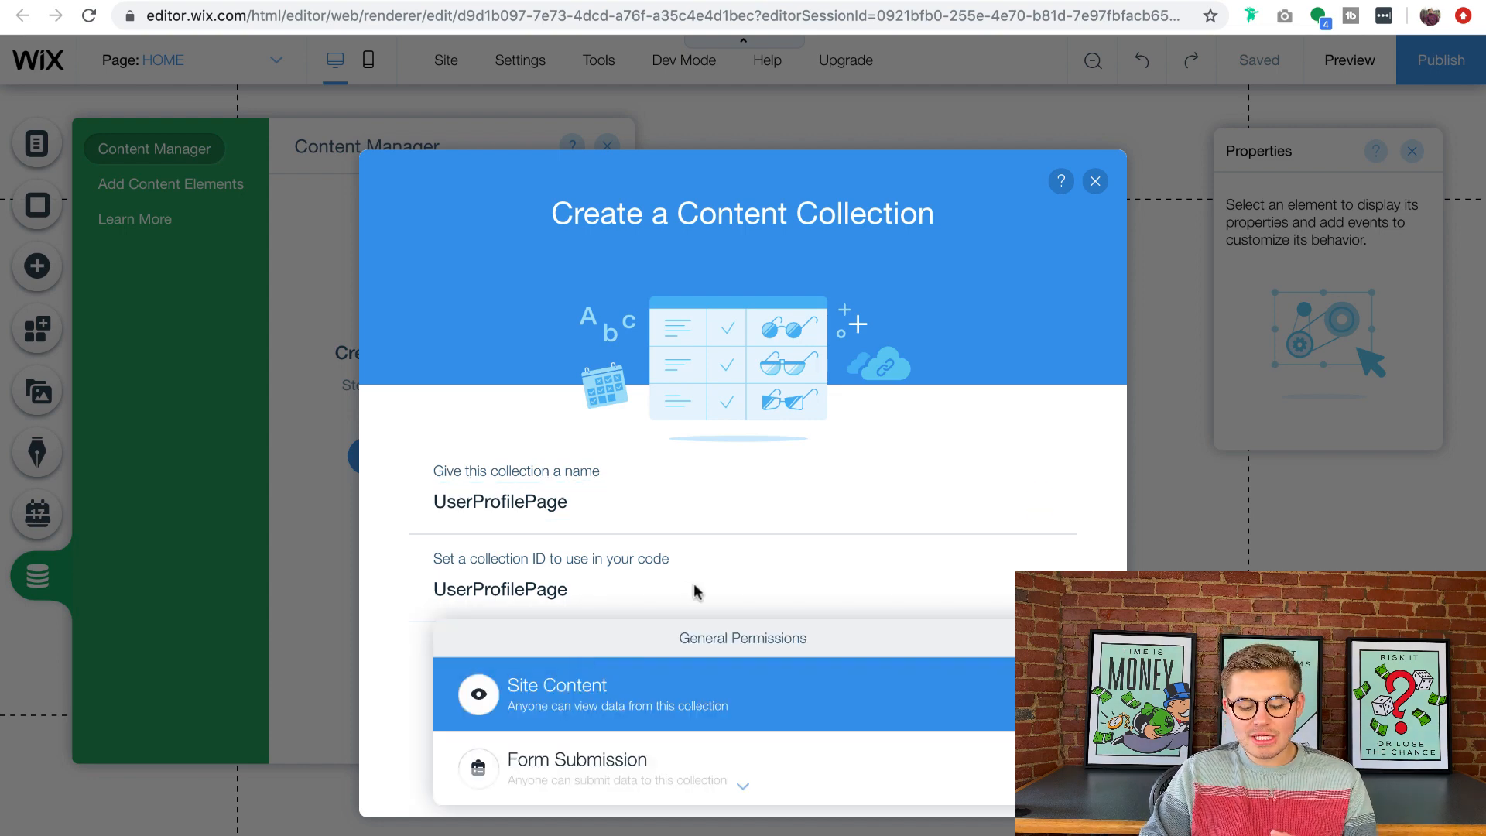
pyautogui.scroll(-5, 693, 584)
pyautogui.scroll(3, 696, 592)
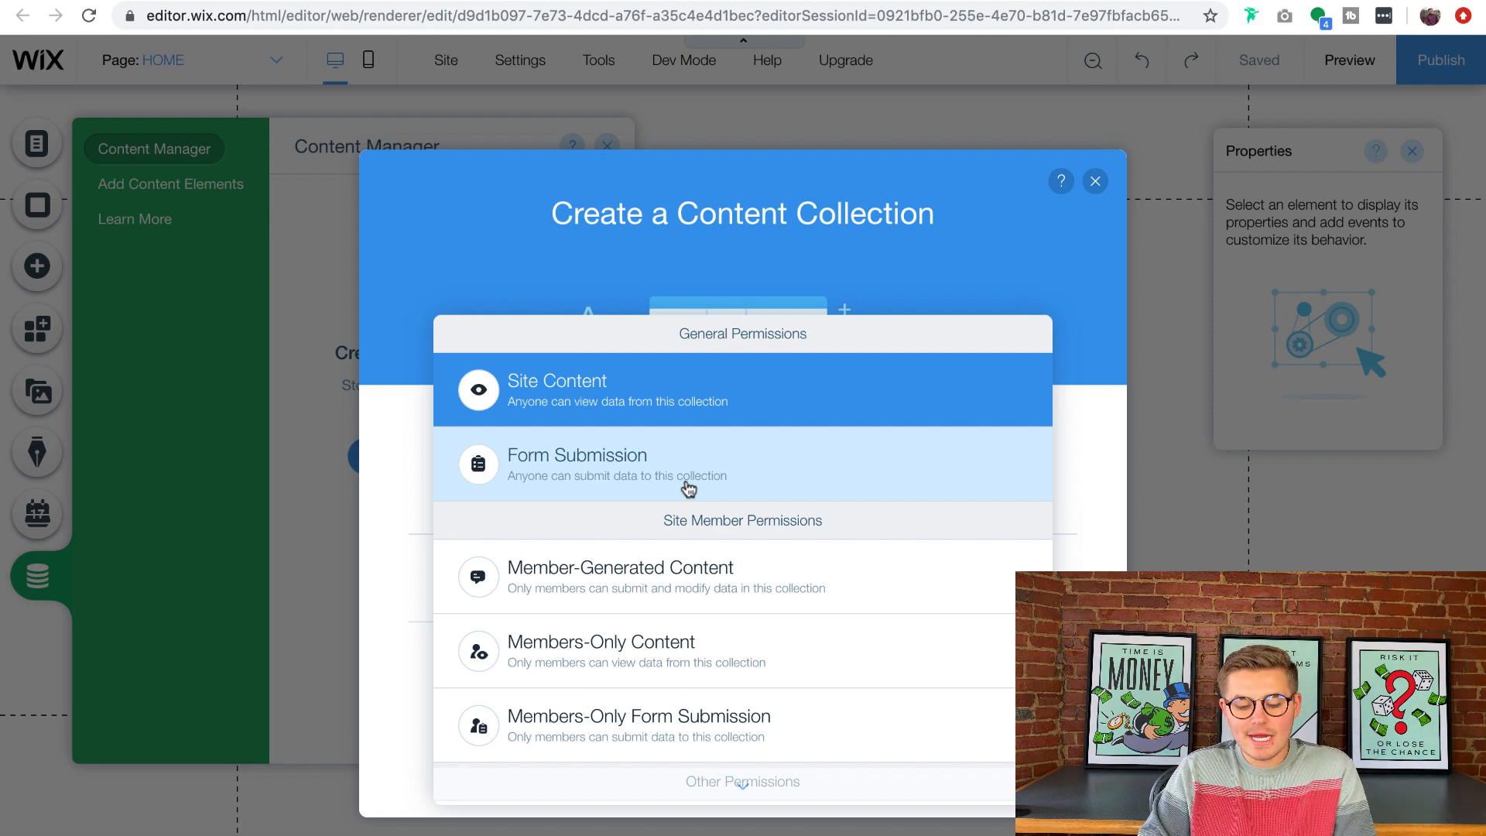
pyautogui.scroll(-3, 689, 488)
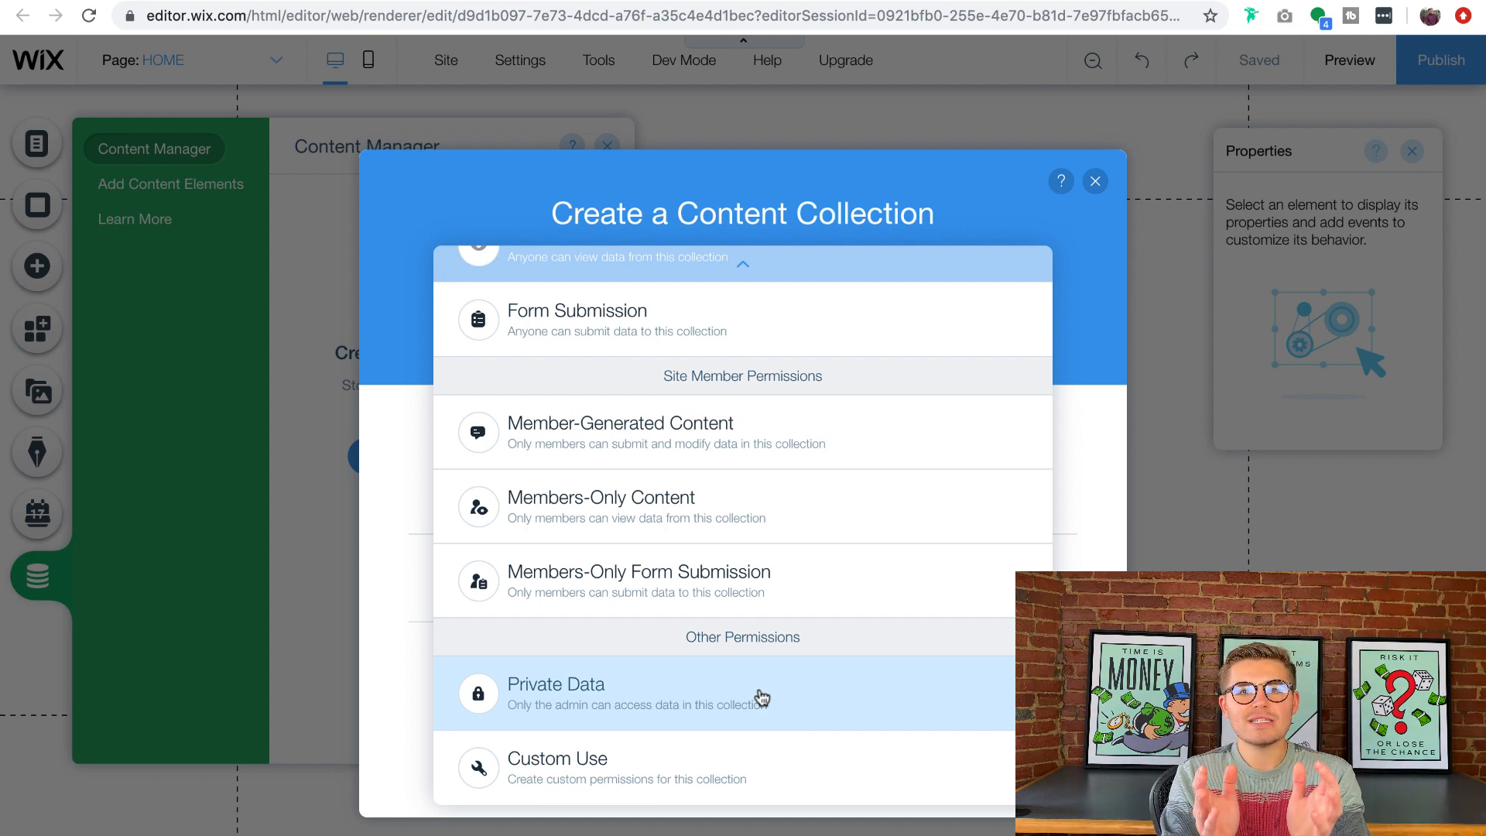
pyautogui.click(663, 767)
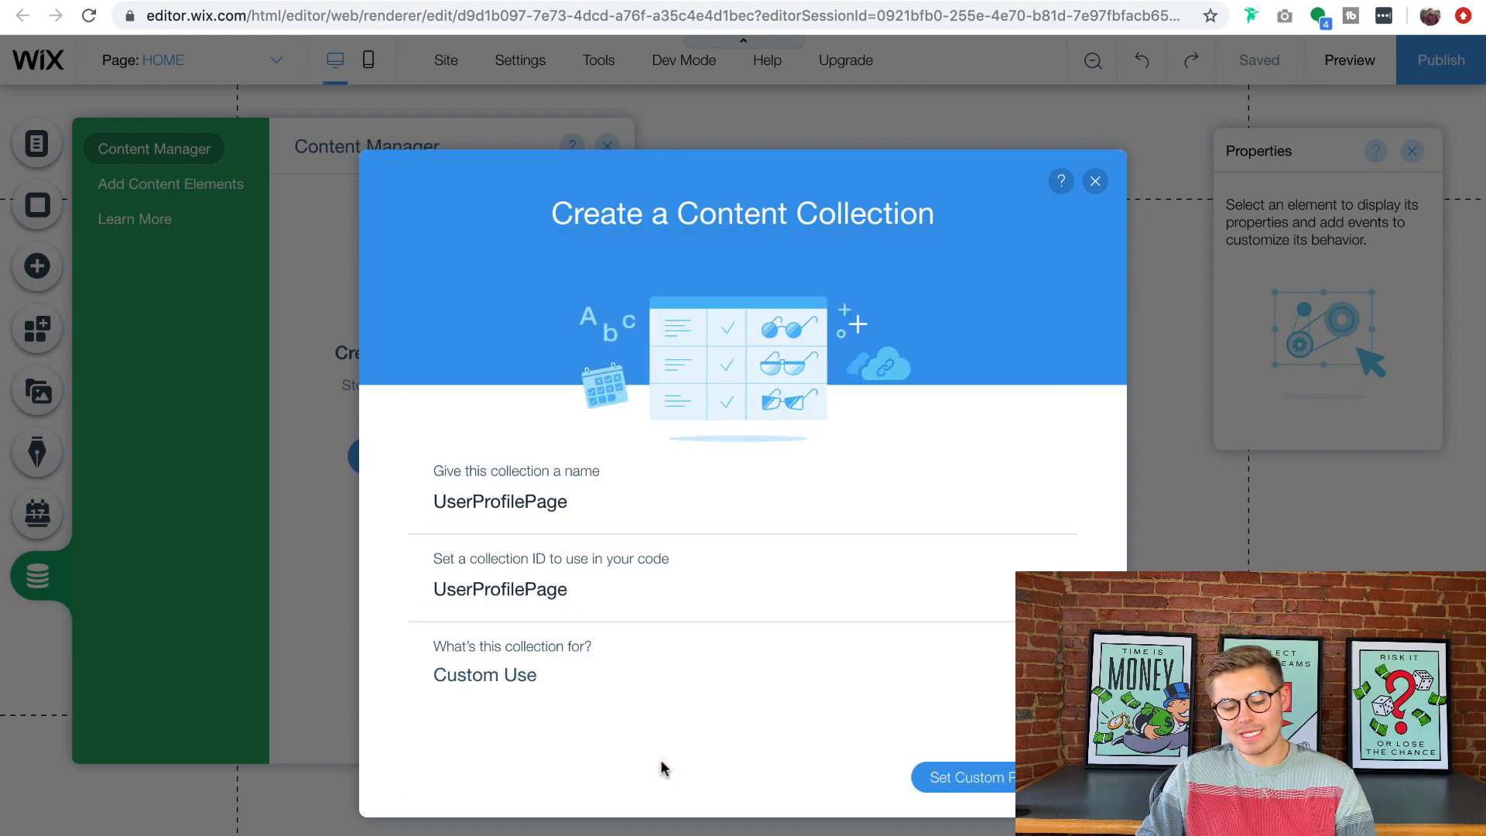
pyautogui.click(955, 786)
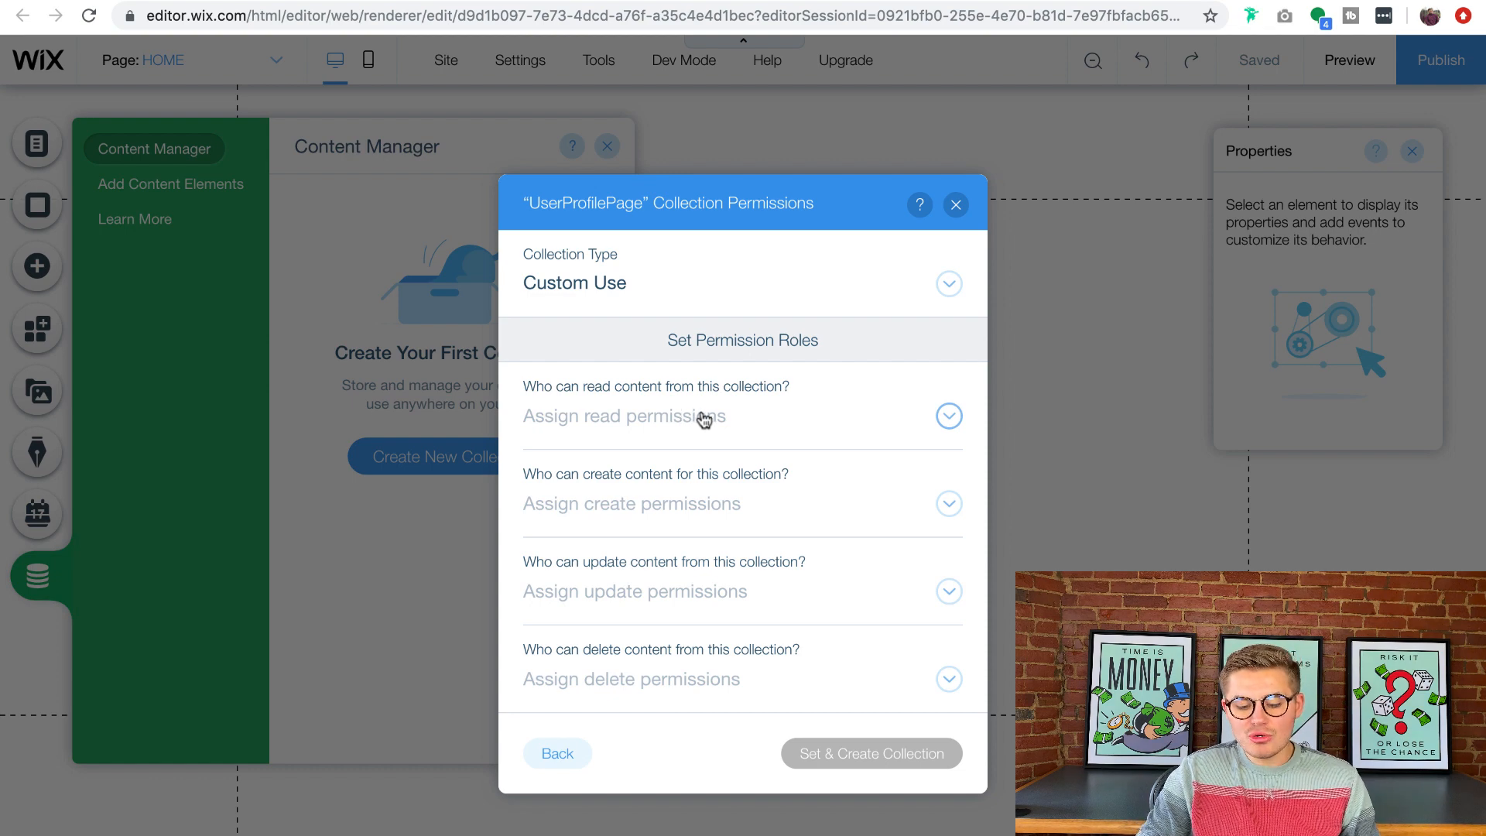
# Step: Assign the Site member role to both the read and create permissions of the collection
pyautogui.click(710, 418)
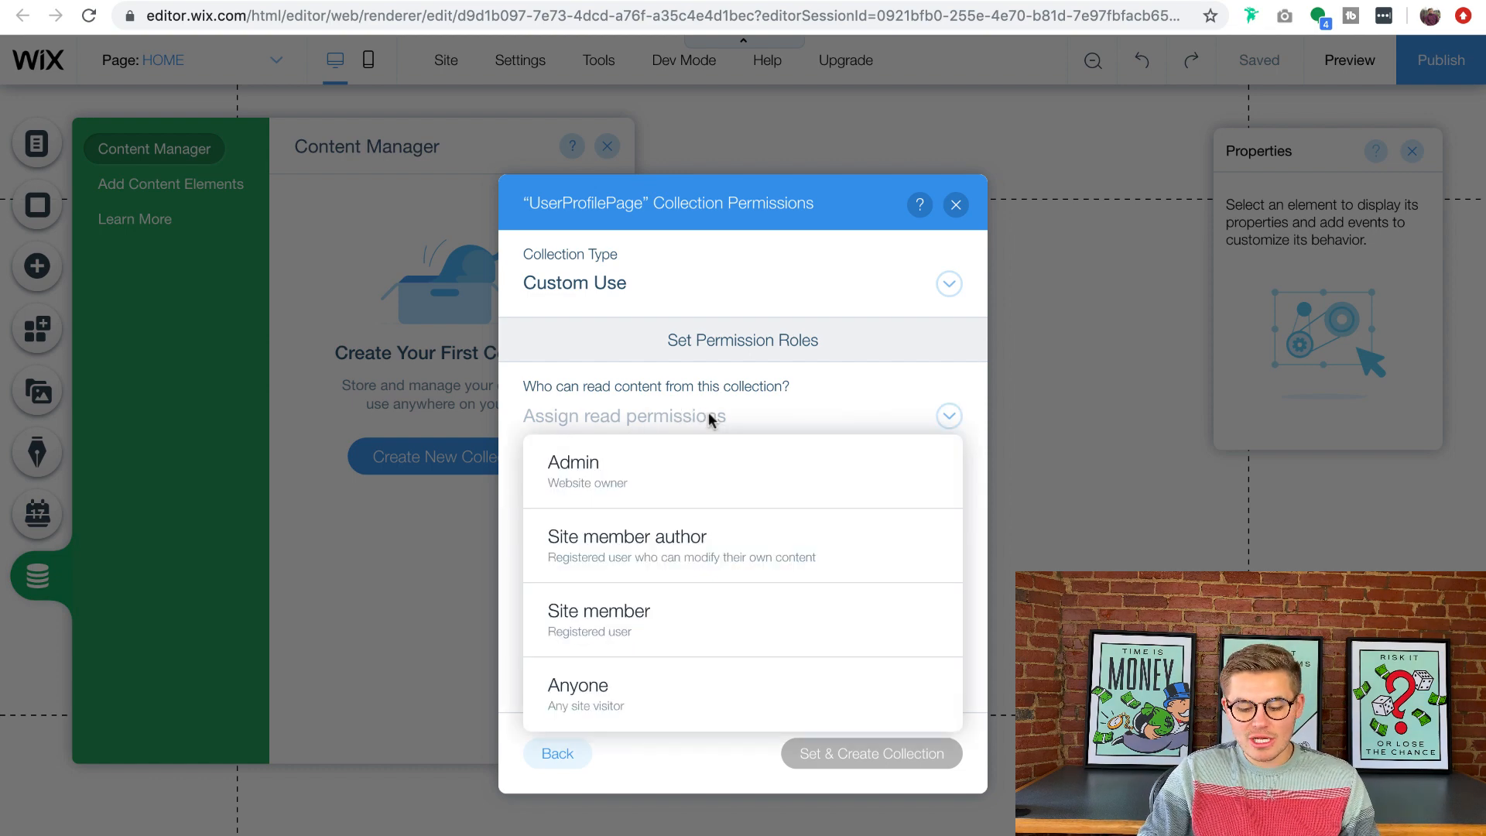
pyautogui.click(650, 648)
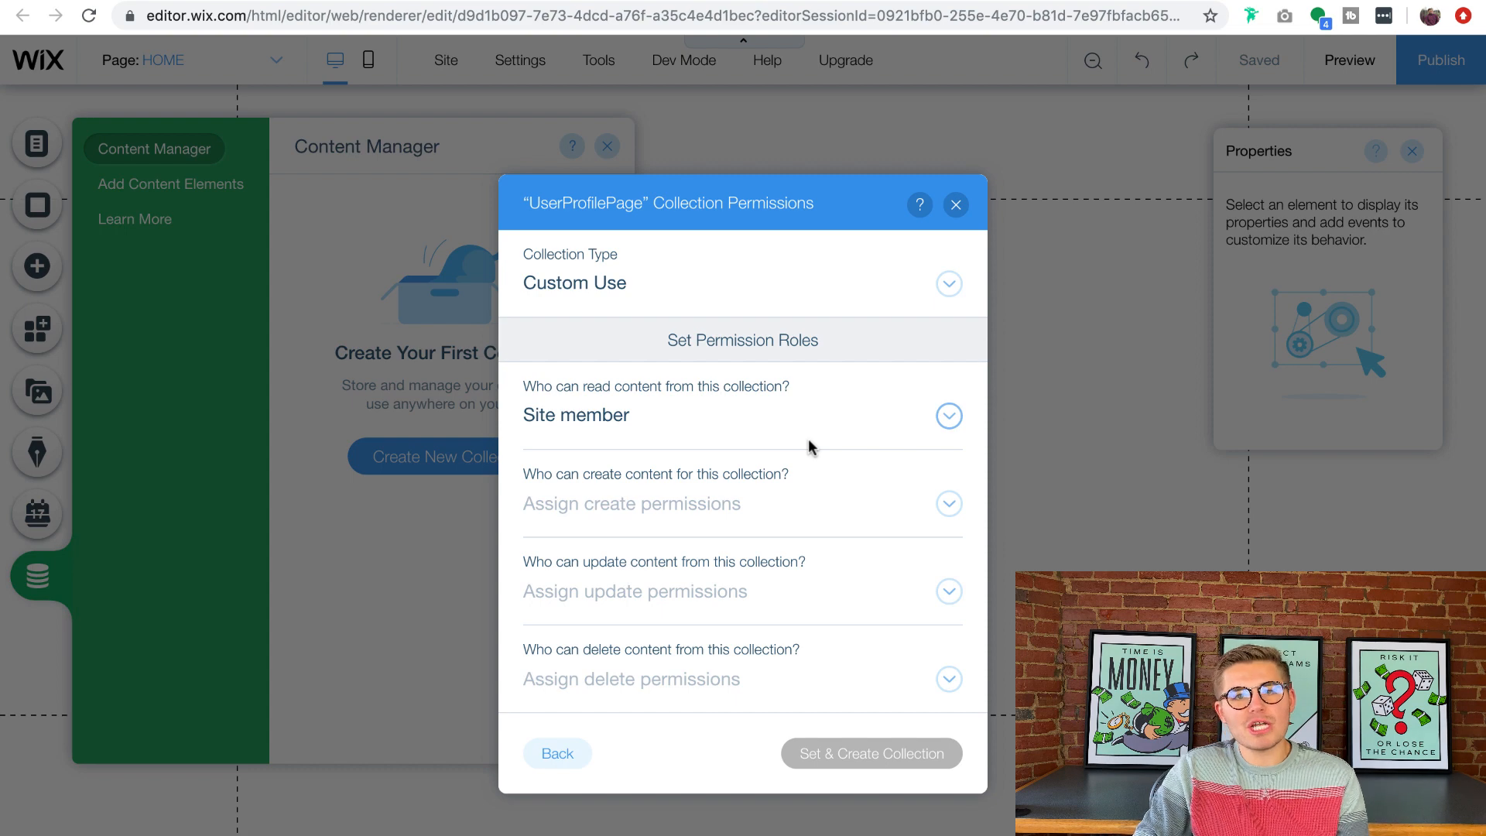
pyautogui.click(740, 504)
pyautogui.click(670, 640)
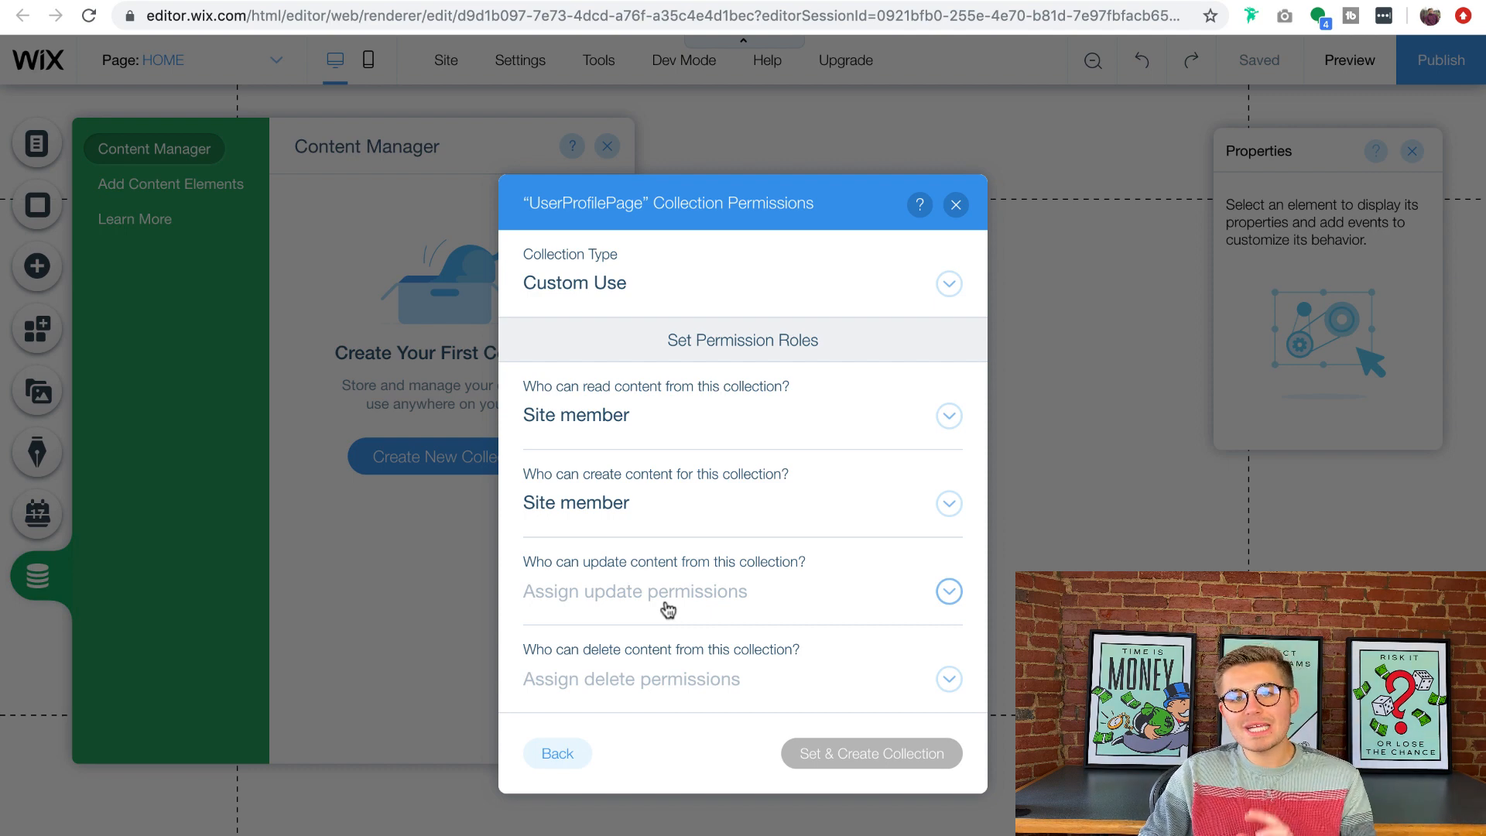
# Step: Assign the Site member author role to the update and delete permissions, and create the collection
pyautogui.click(667, 610)
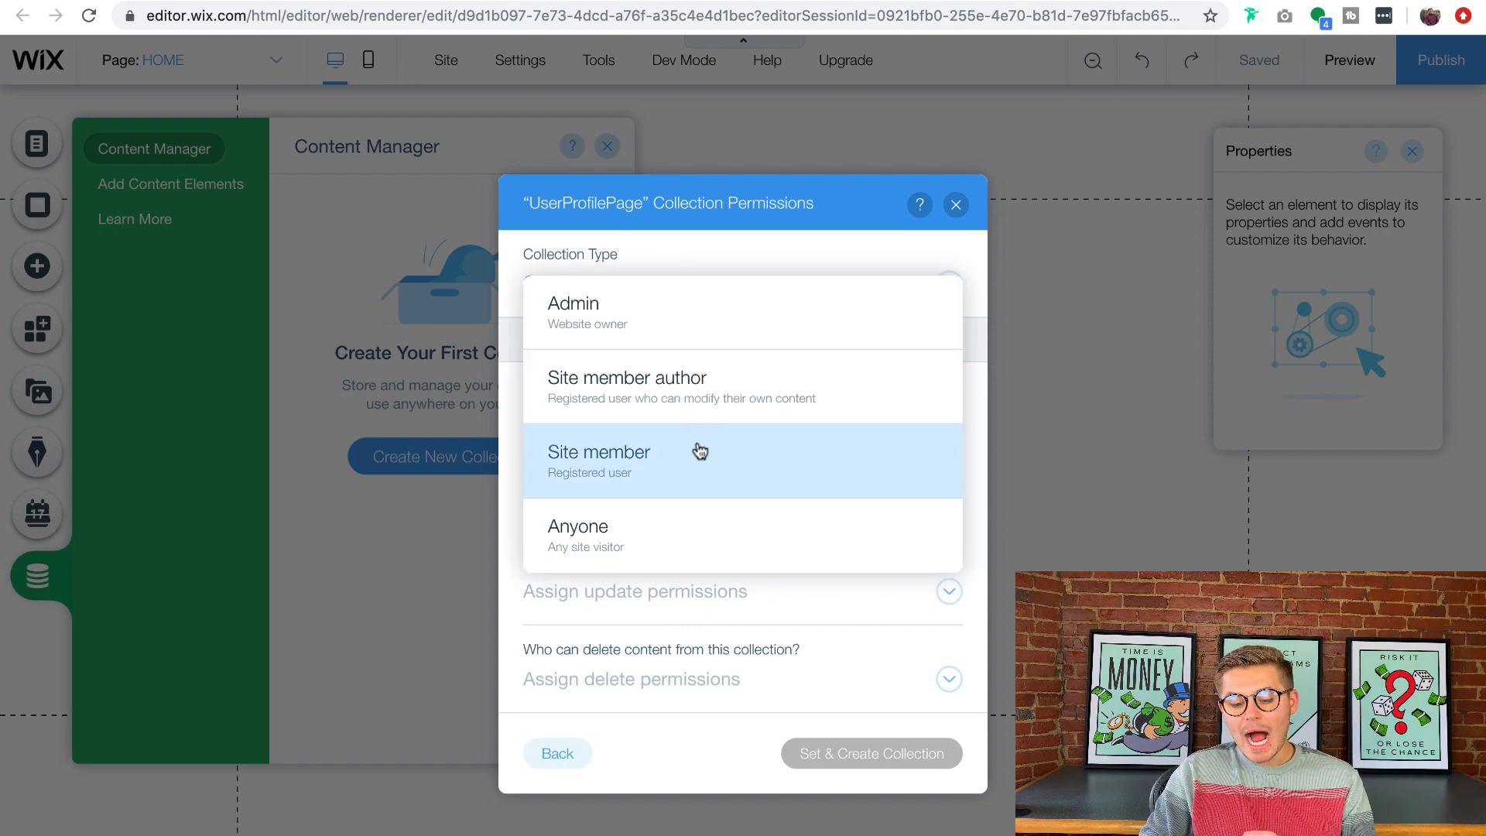
pyautogui.click(704, 407)
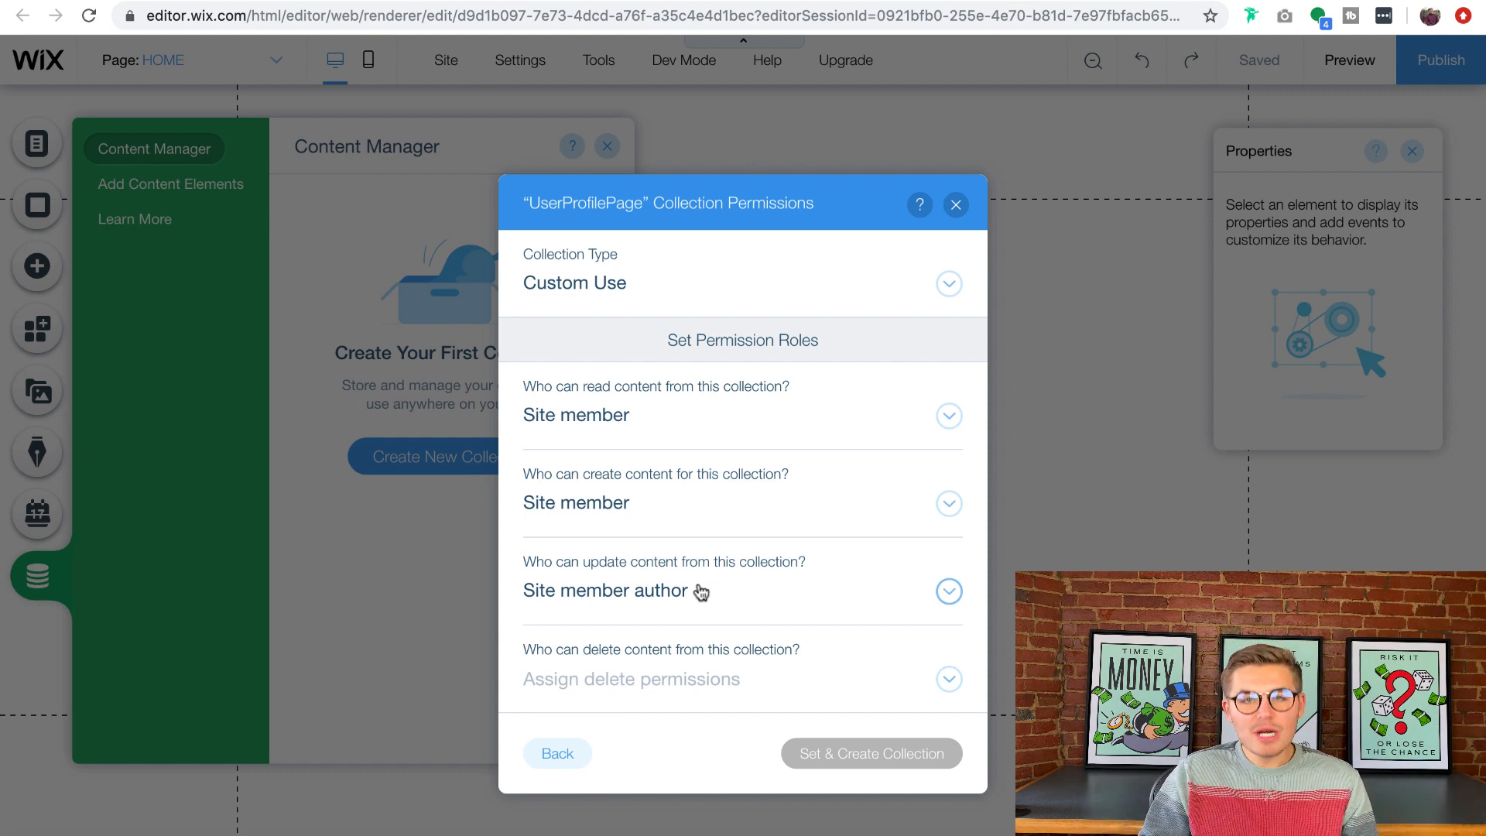
pyautogui.click(634, 681)
pyautogui.click(662, 525)
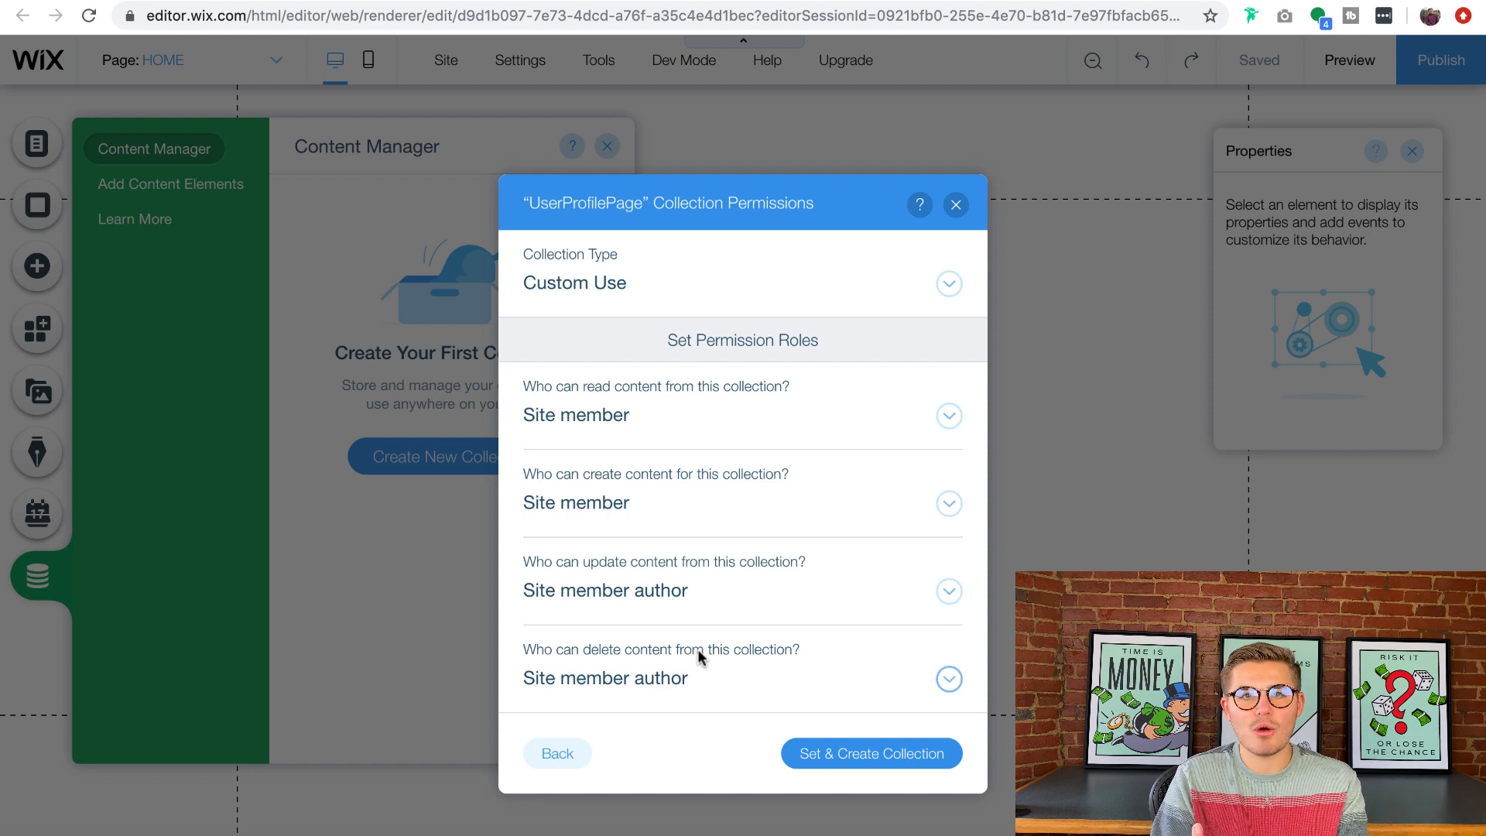
pyautogui.click(863, 762)
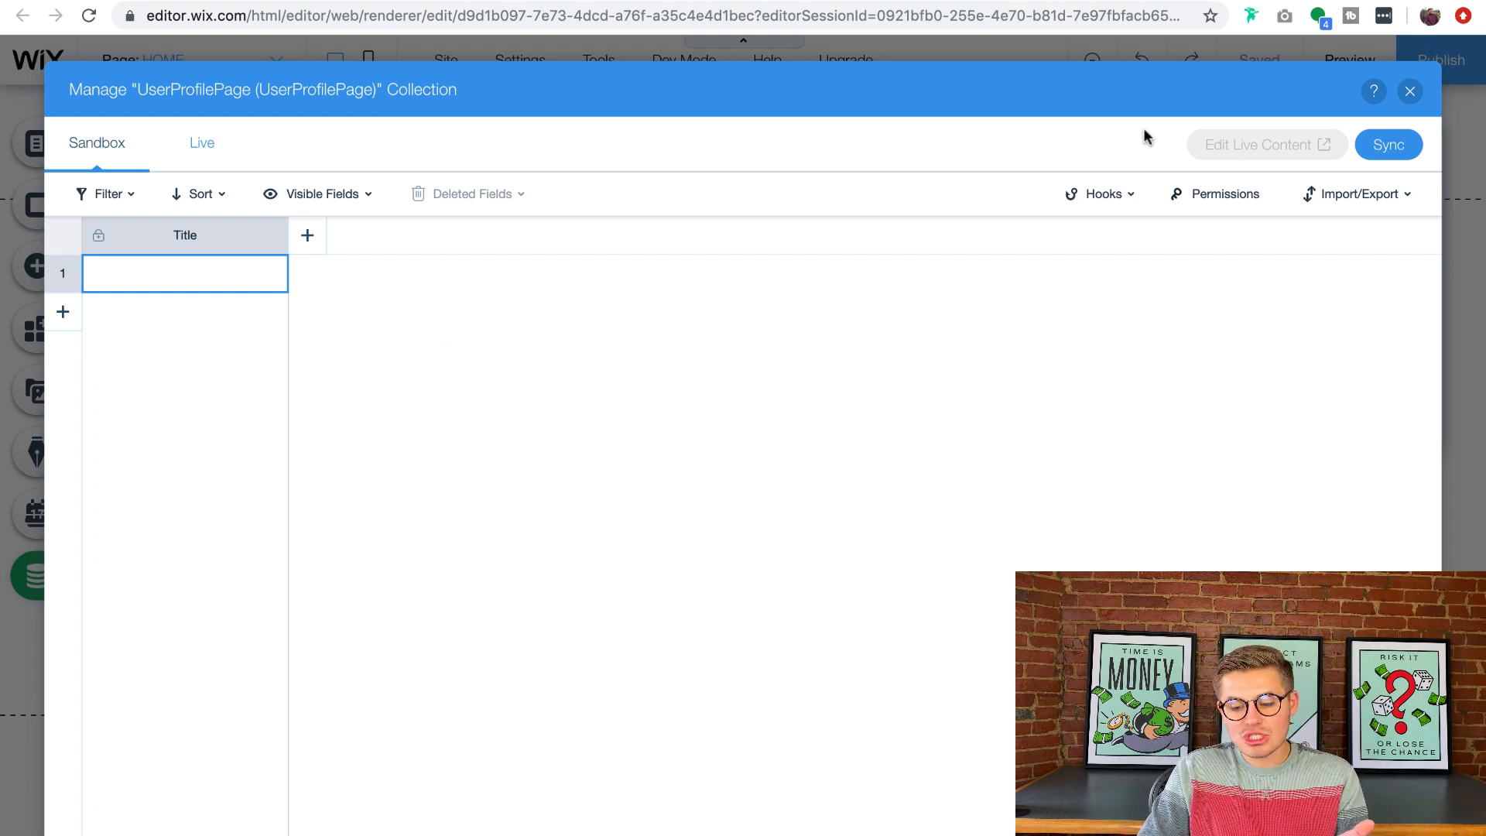
# Step: Review the options for syncing Sandbox and Live data, and close them without syncing
pyautogui.click(1389, 155)
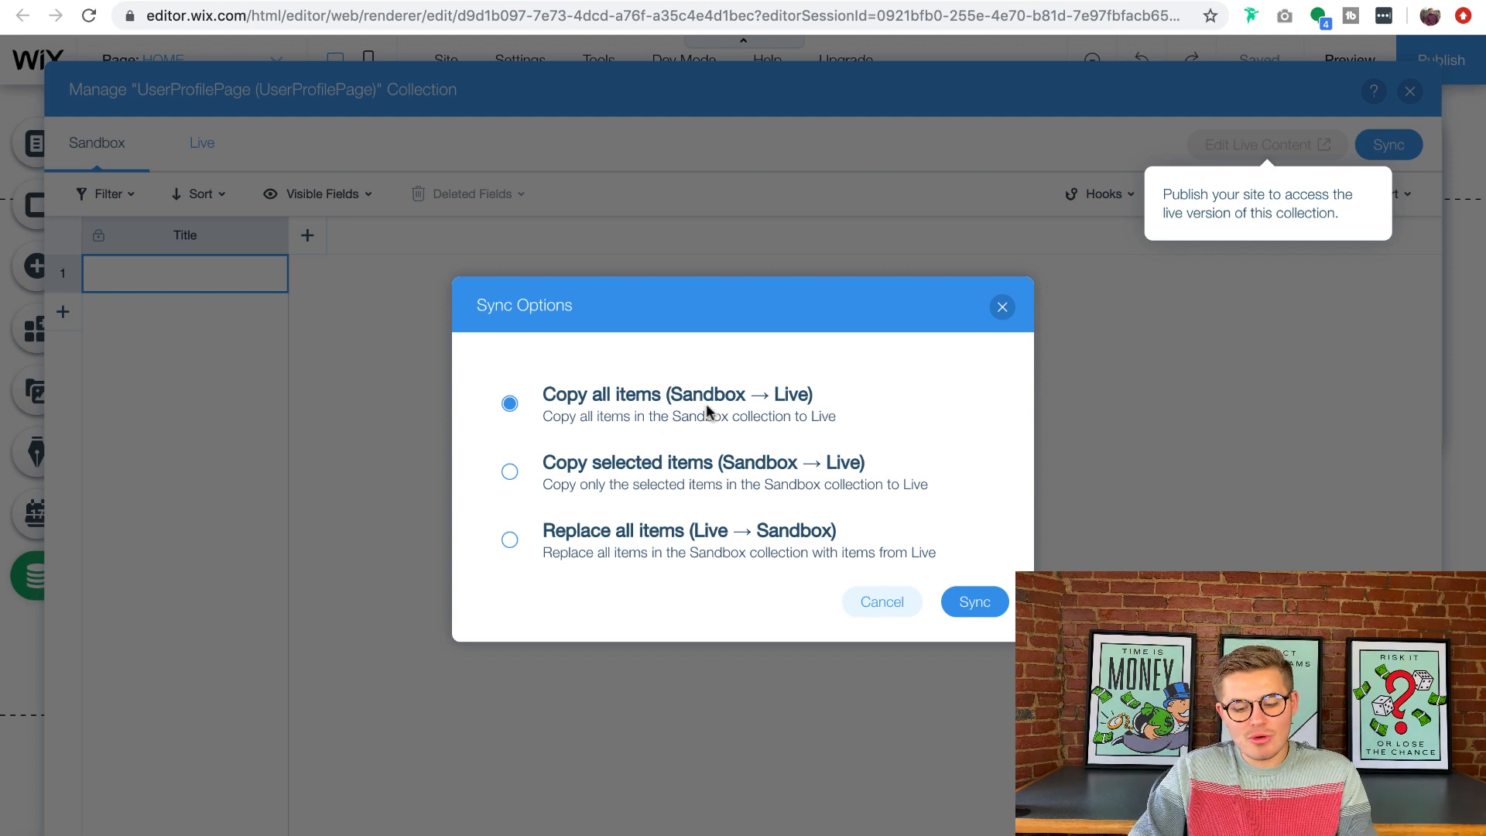
pyautogui.click(1002, 306)
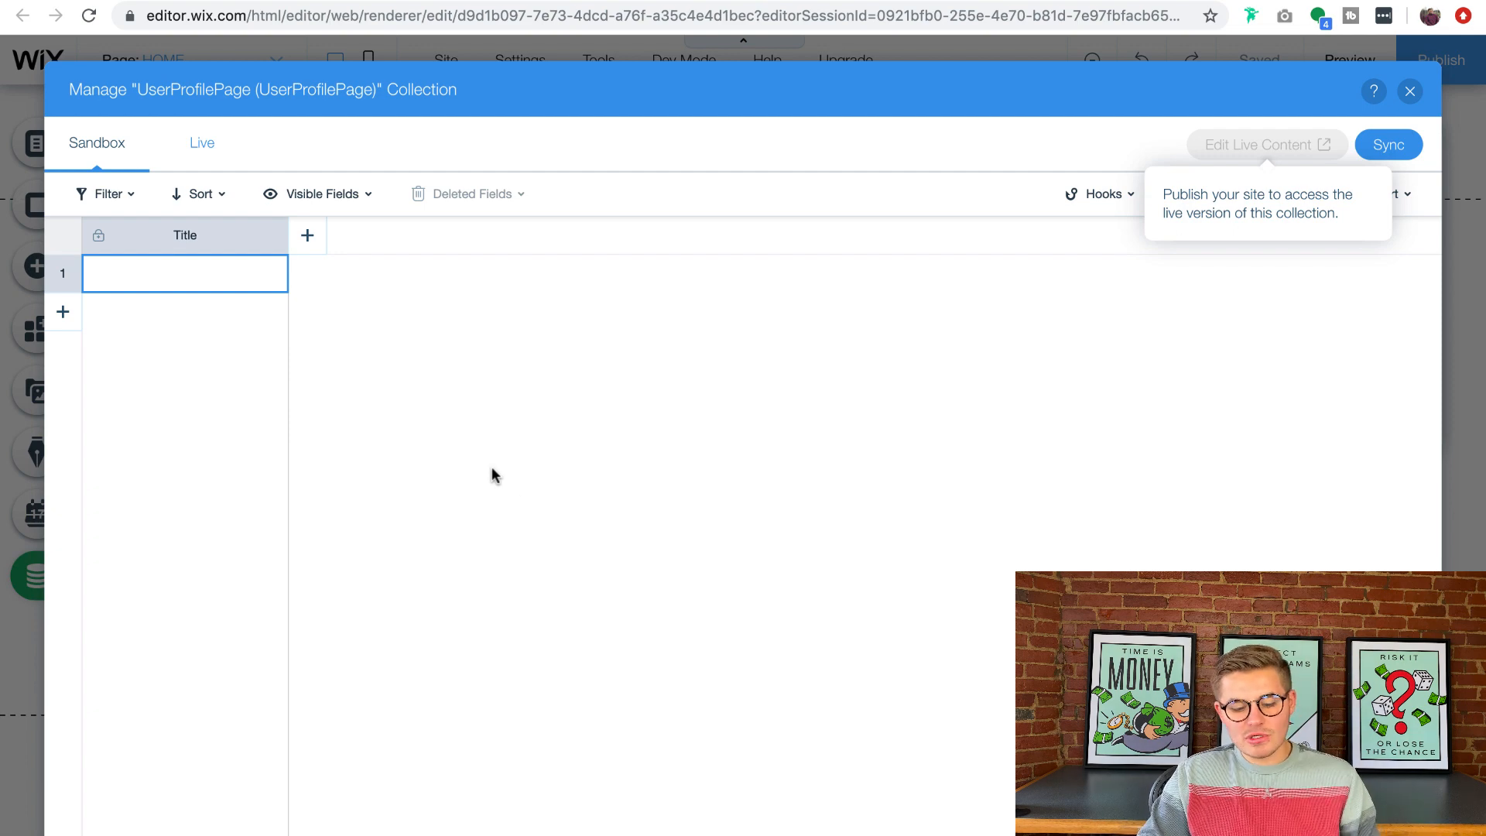
# Step: Add a field named Full Name with the Text type to the collection
pyautogui.click(307, 237)
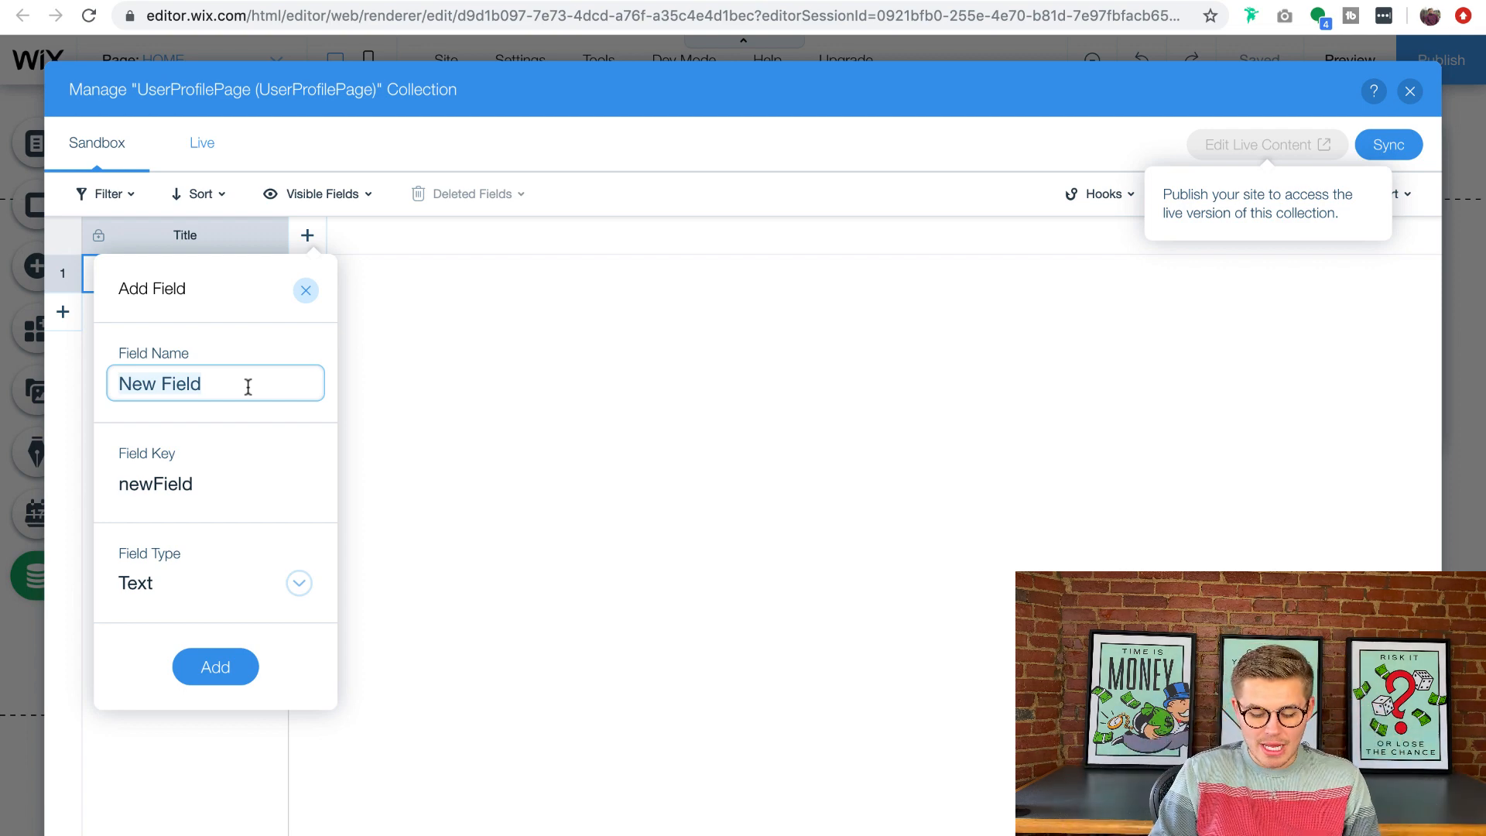
pyautogui.write('Full Name')
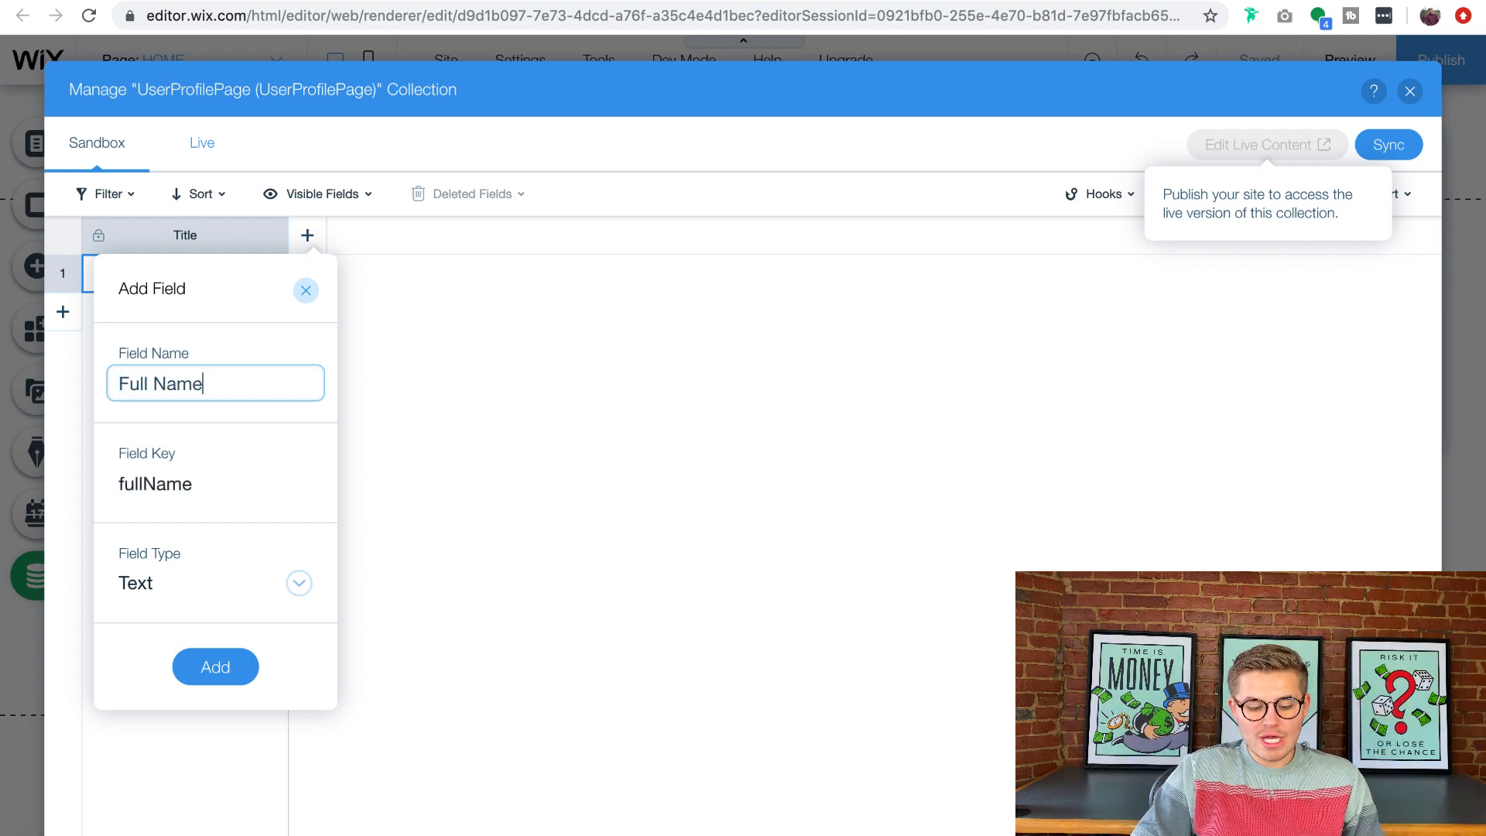
pyautogui.click(214, 596)
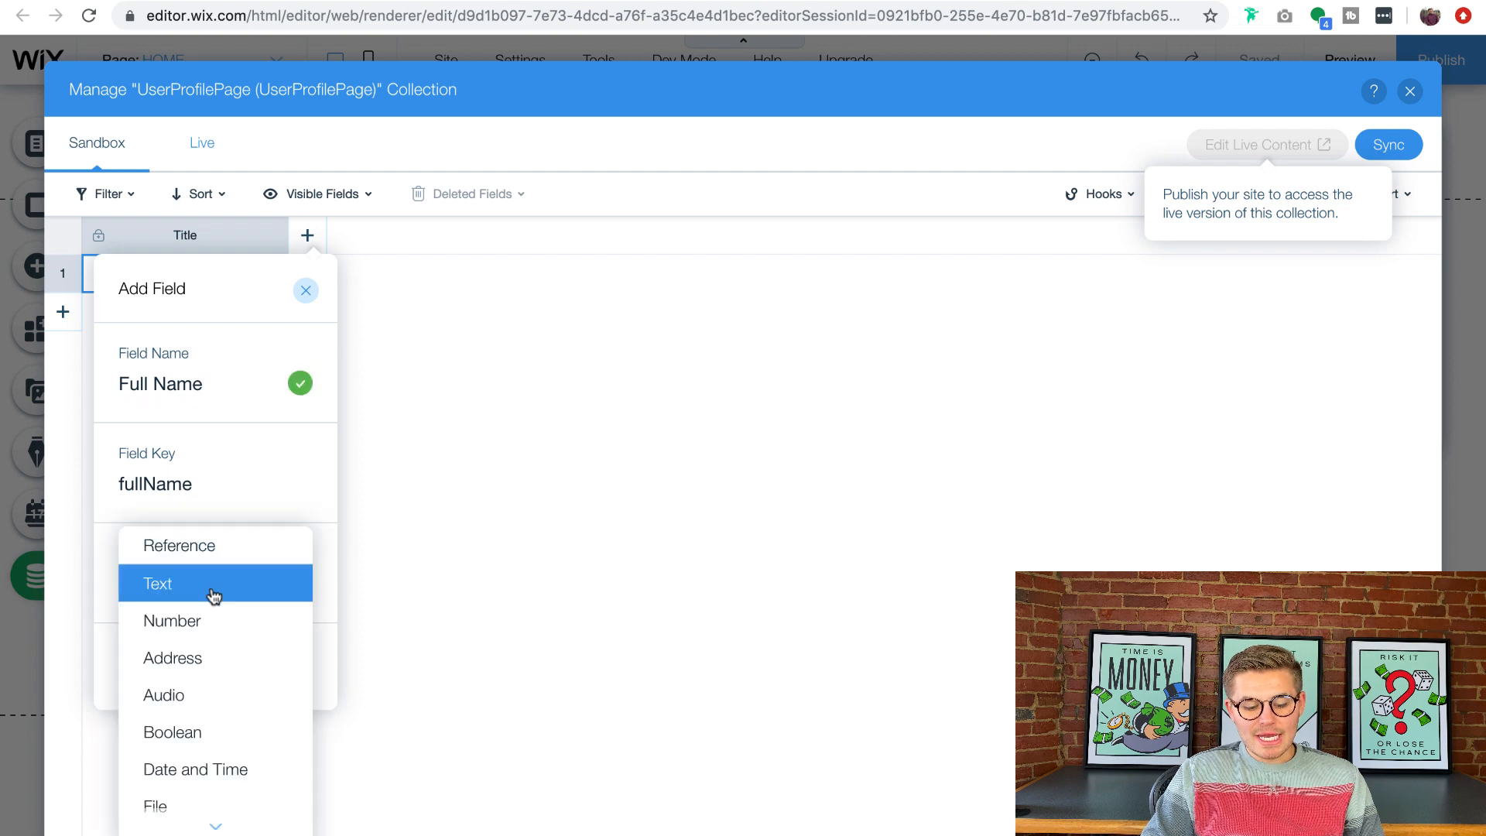
pyautogui.click(207, 592)
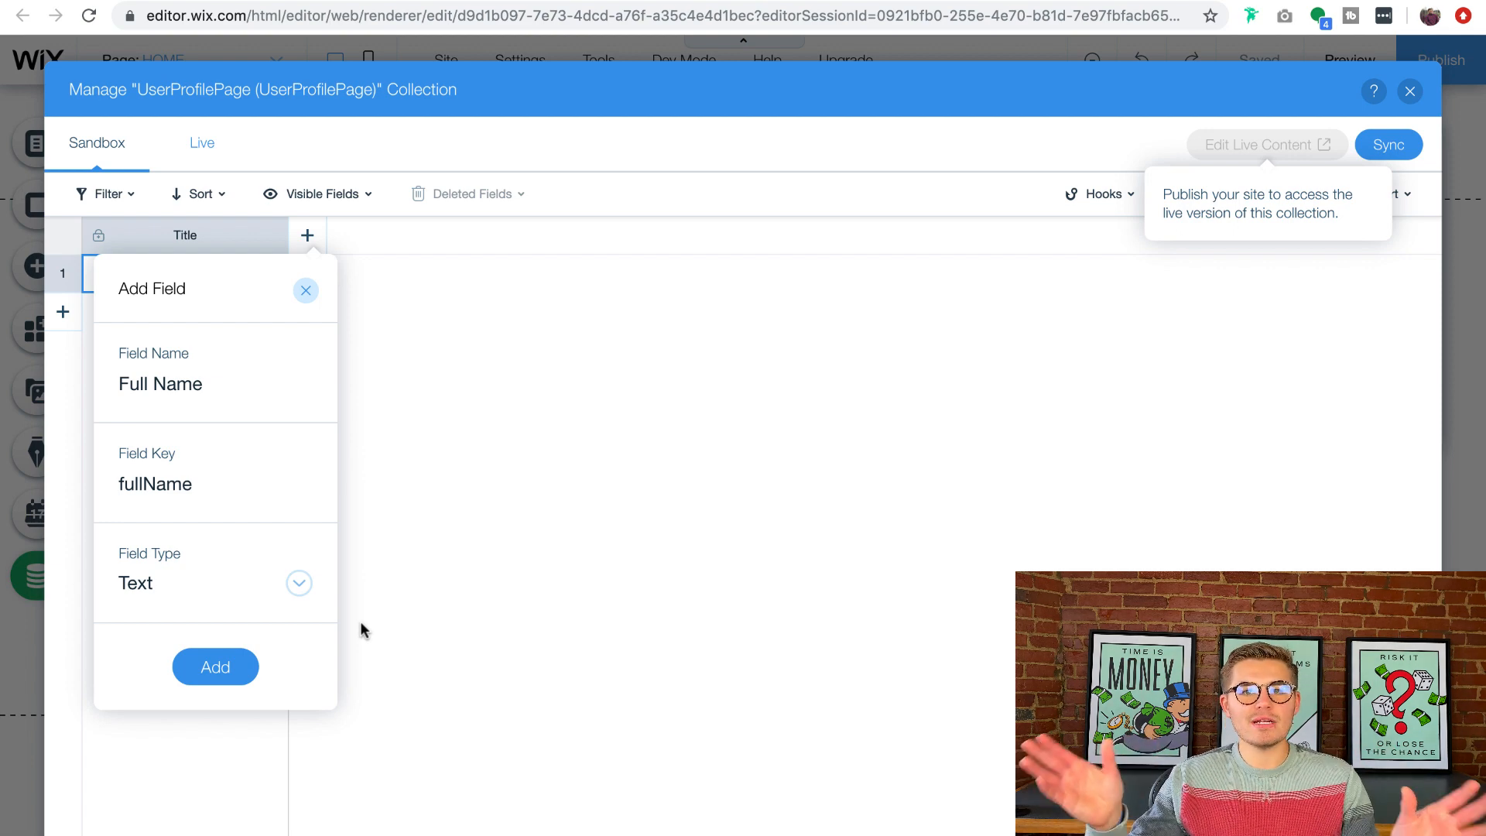
pyautogui.click(209, 671)
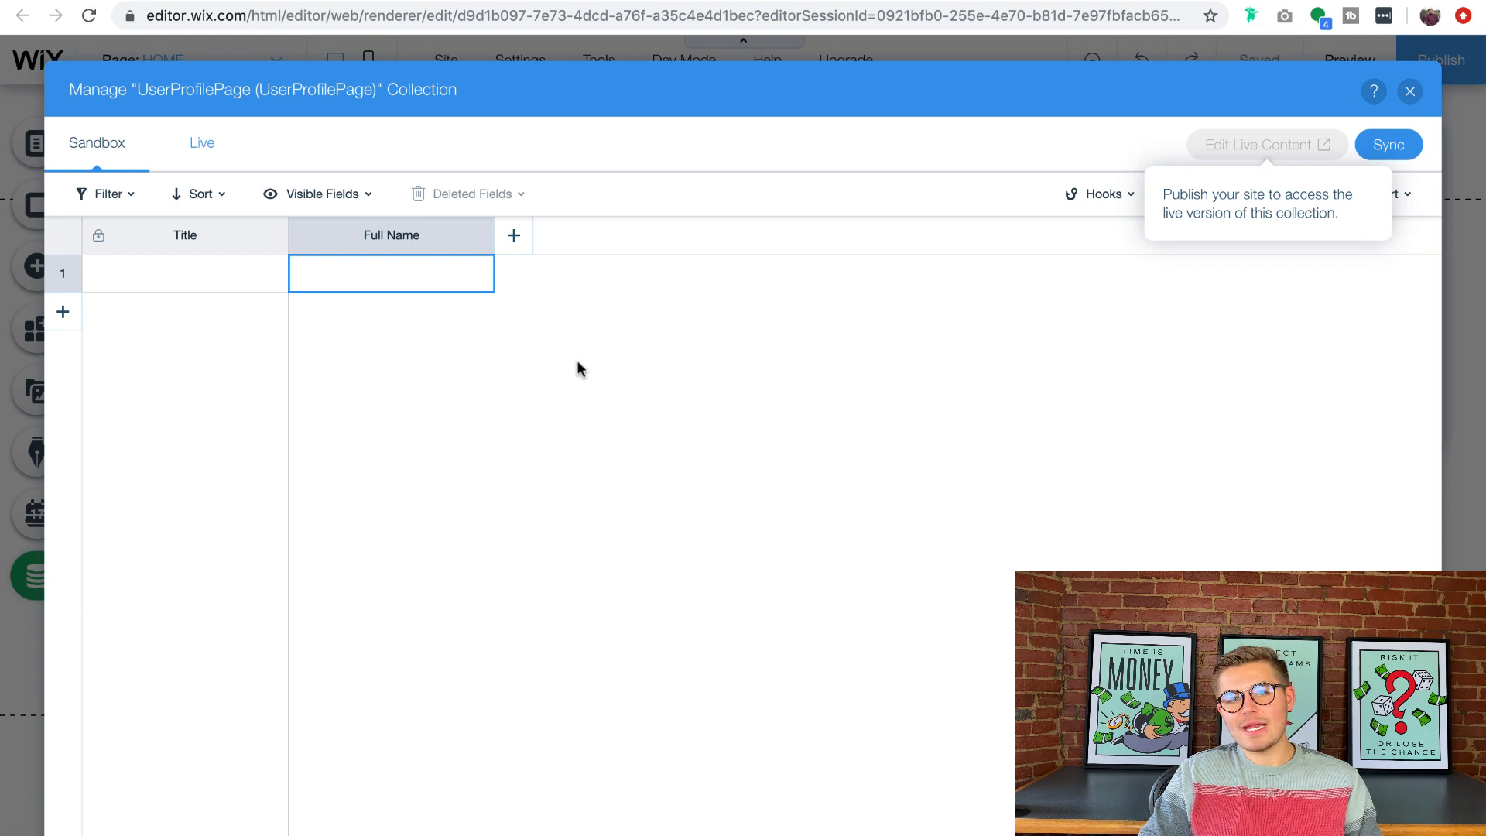
# Step: Add a field named Profile Picture with the Image type to the collection
pyautogui.click(514, 236)
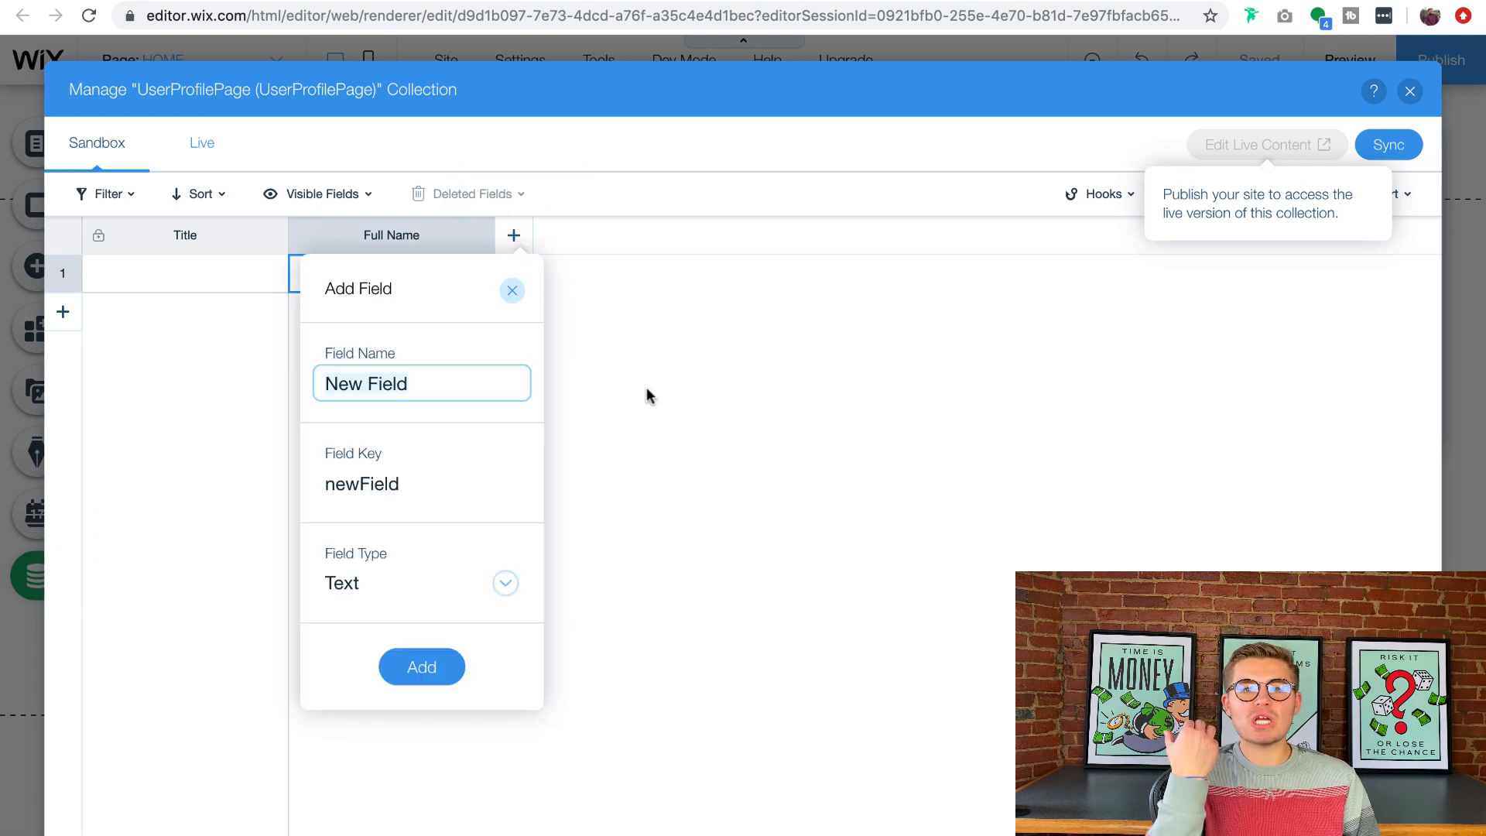
pyautogui.write('P')
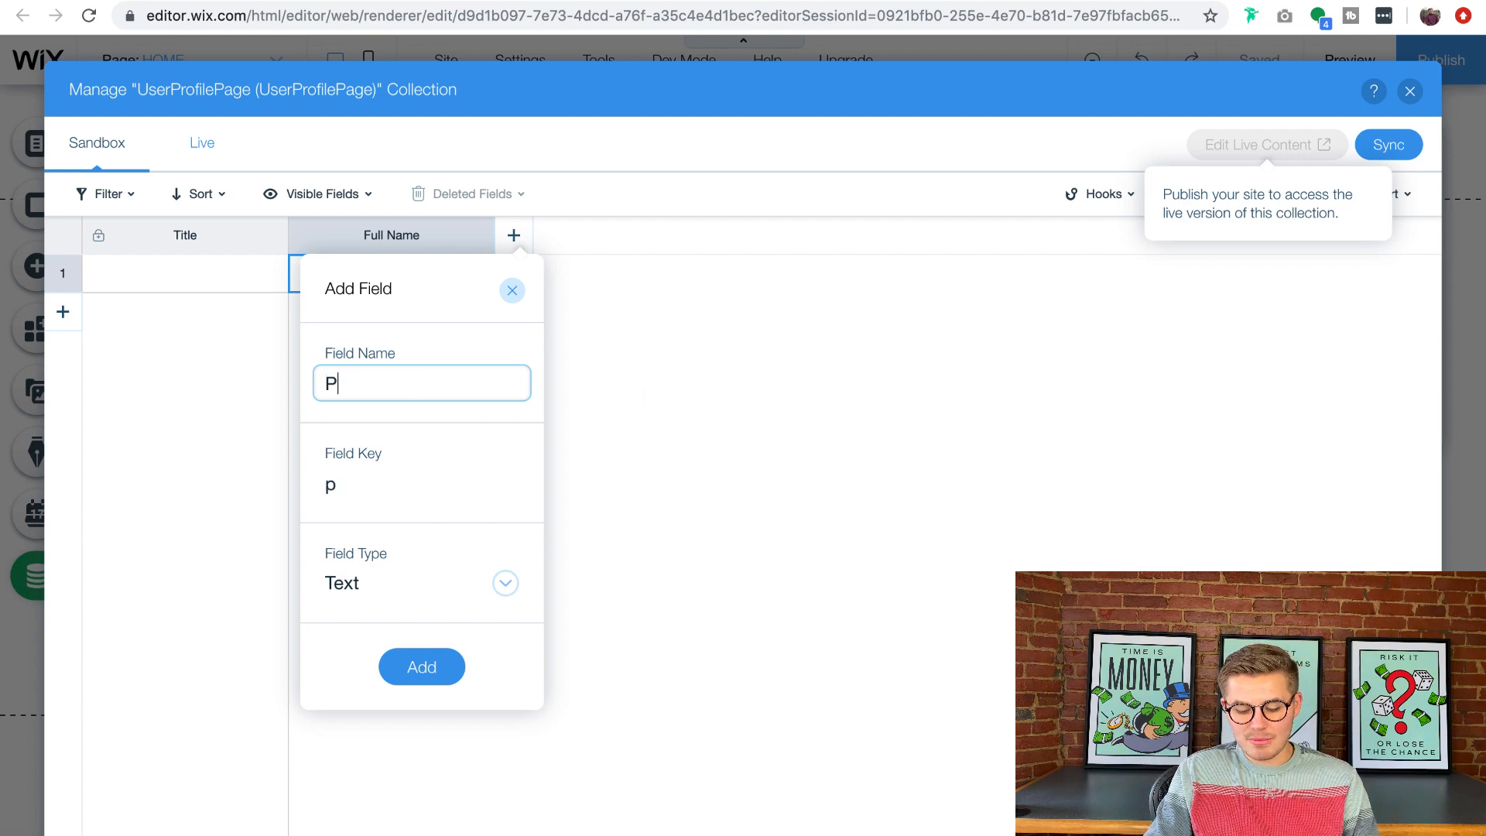
pyautogui.write('rofile ')
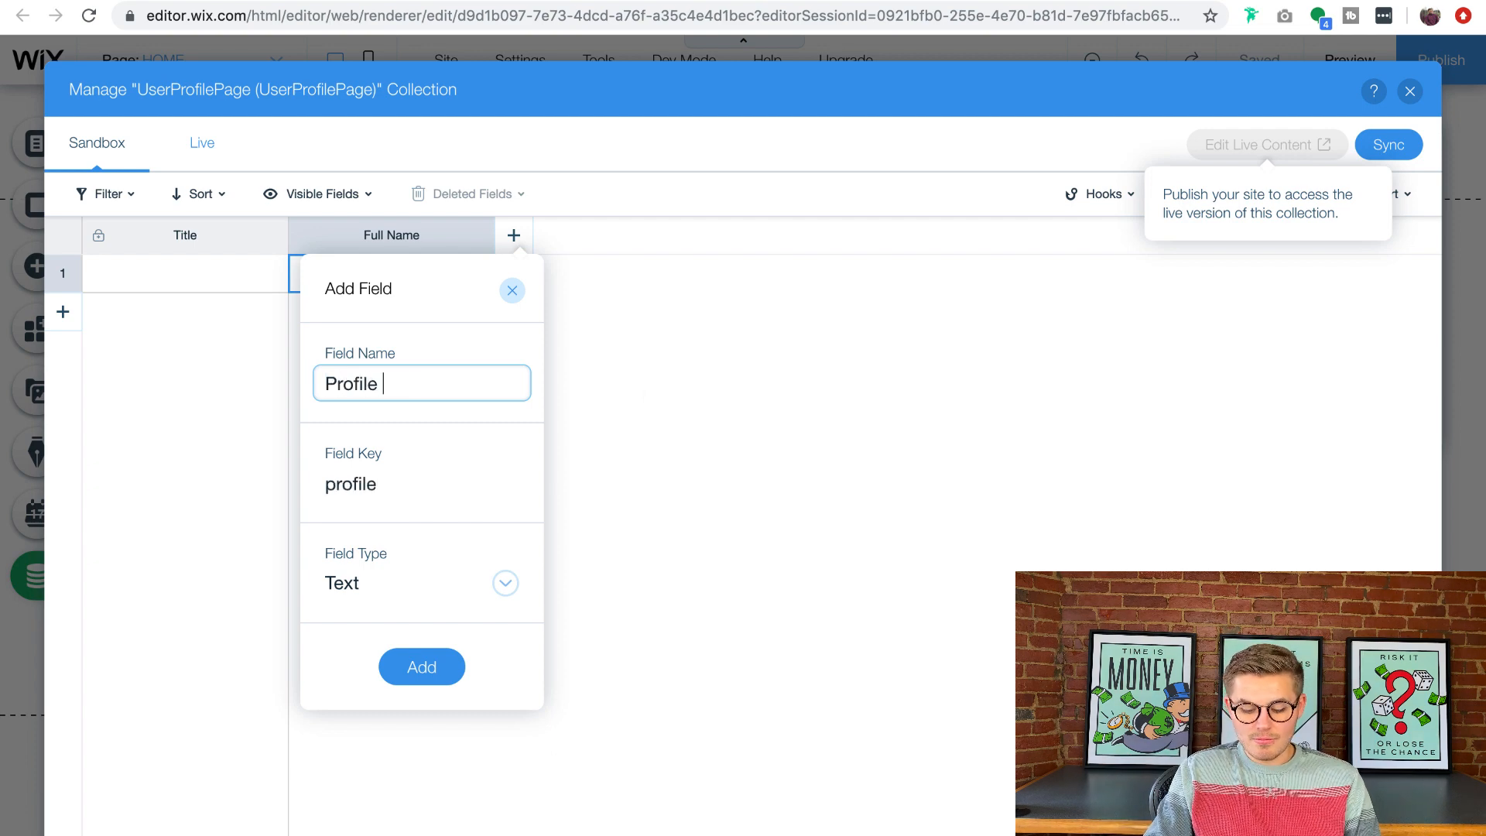
pyautogui.write('Picture')
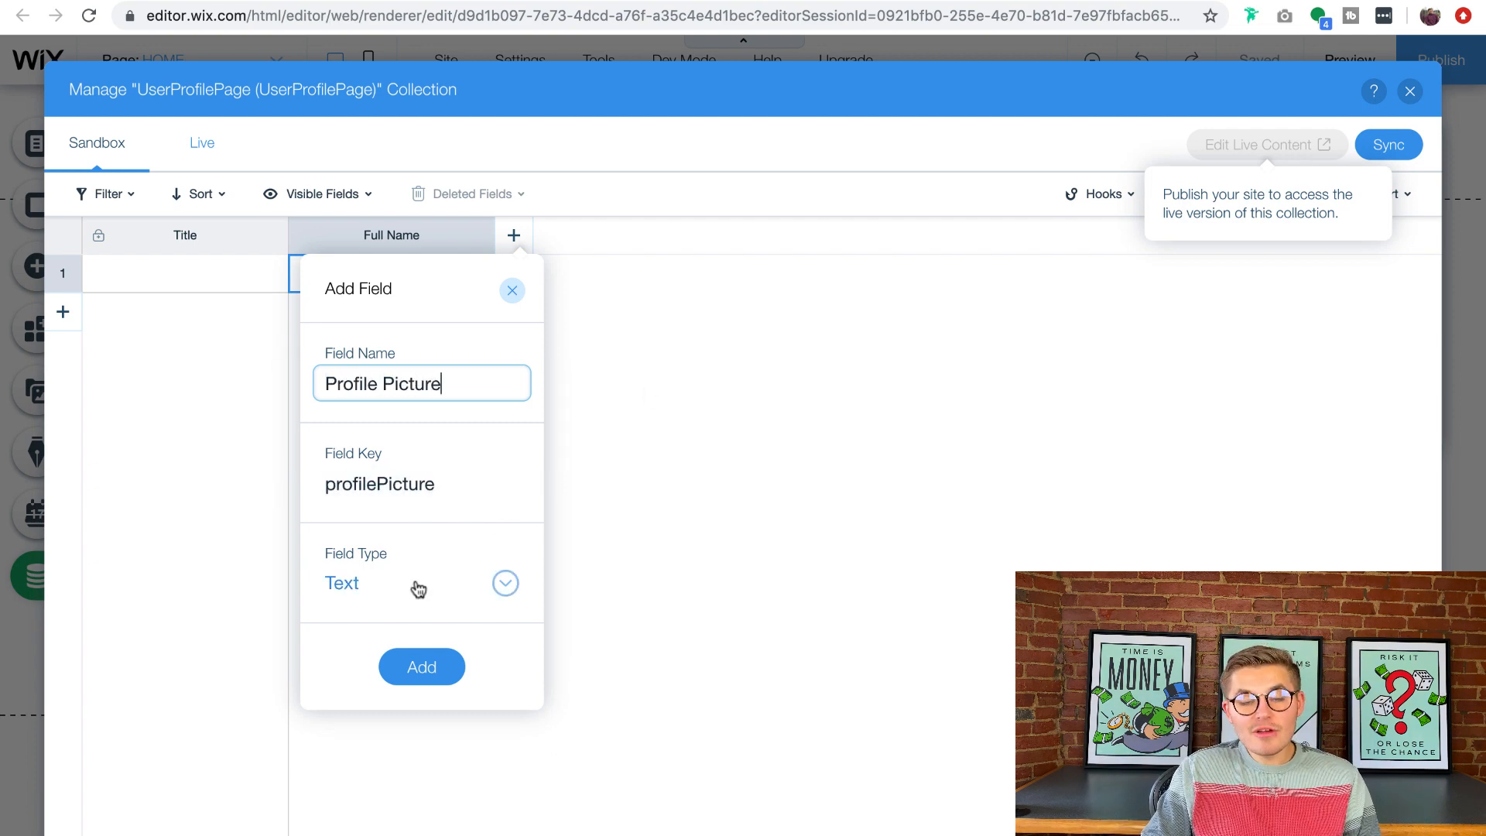
pyautogui.click(418, 590)
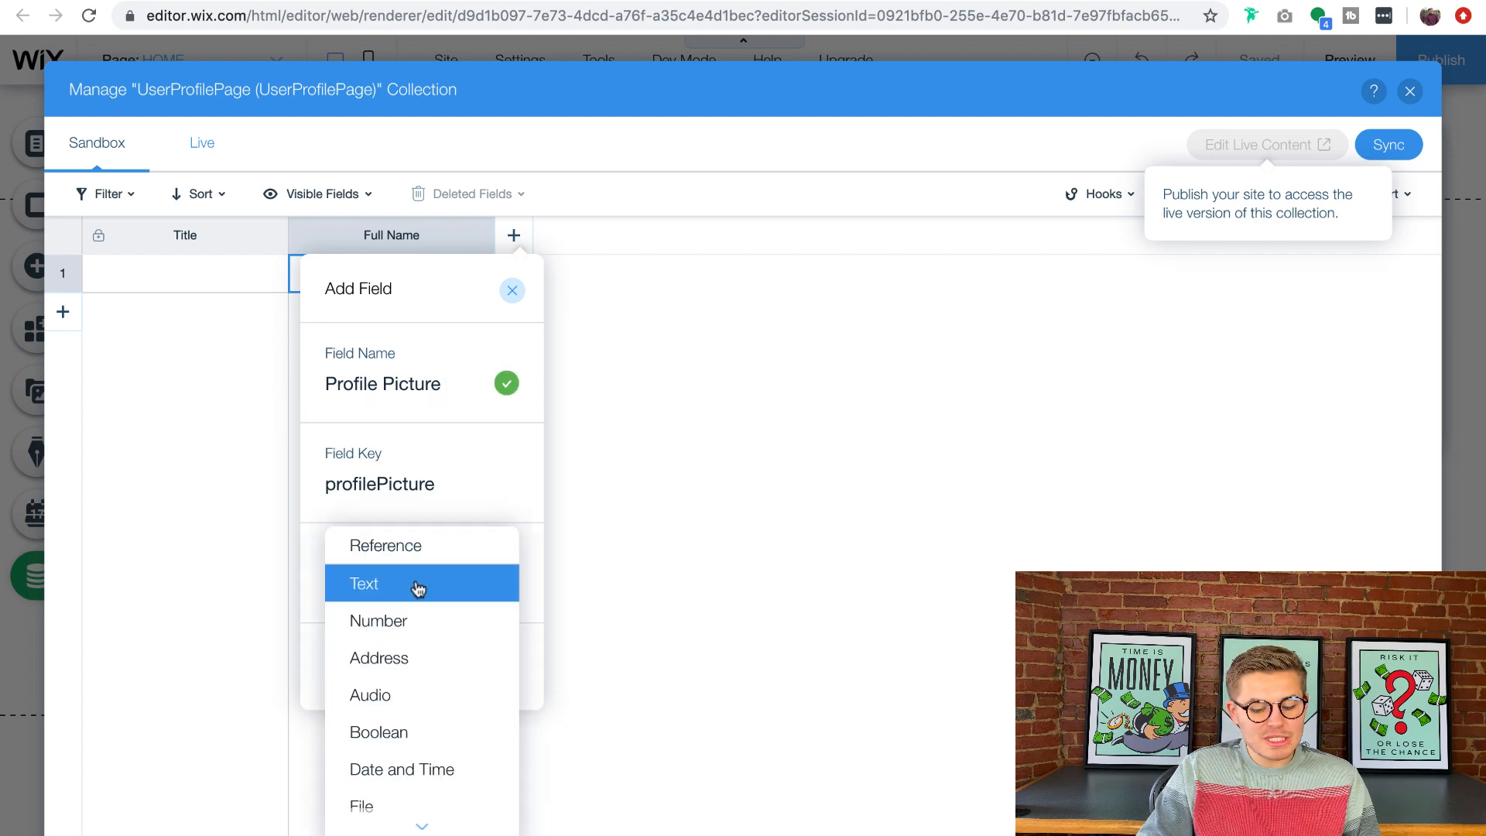
pyautogui.scroll(-2, 425, 672)
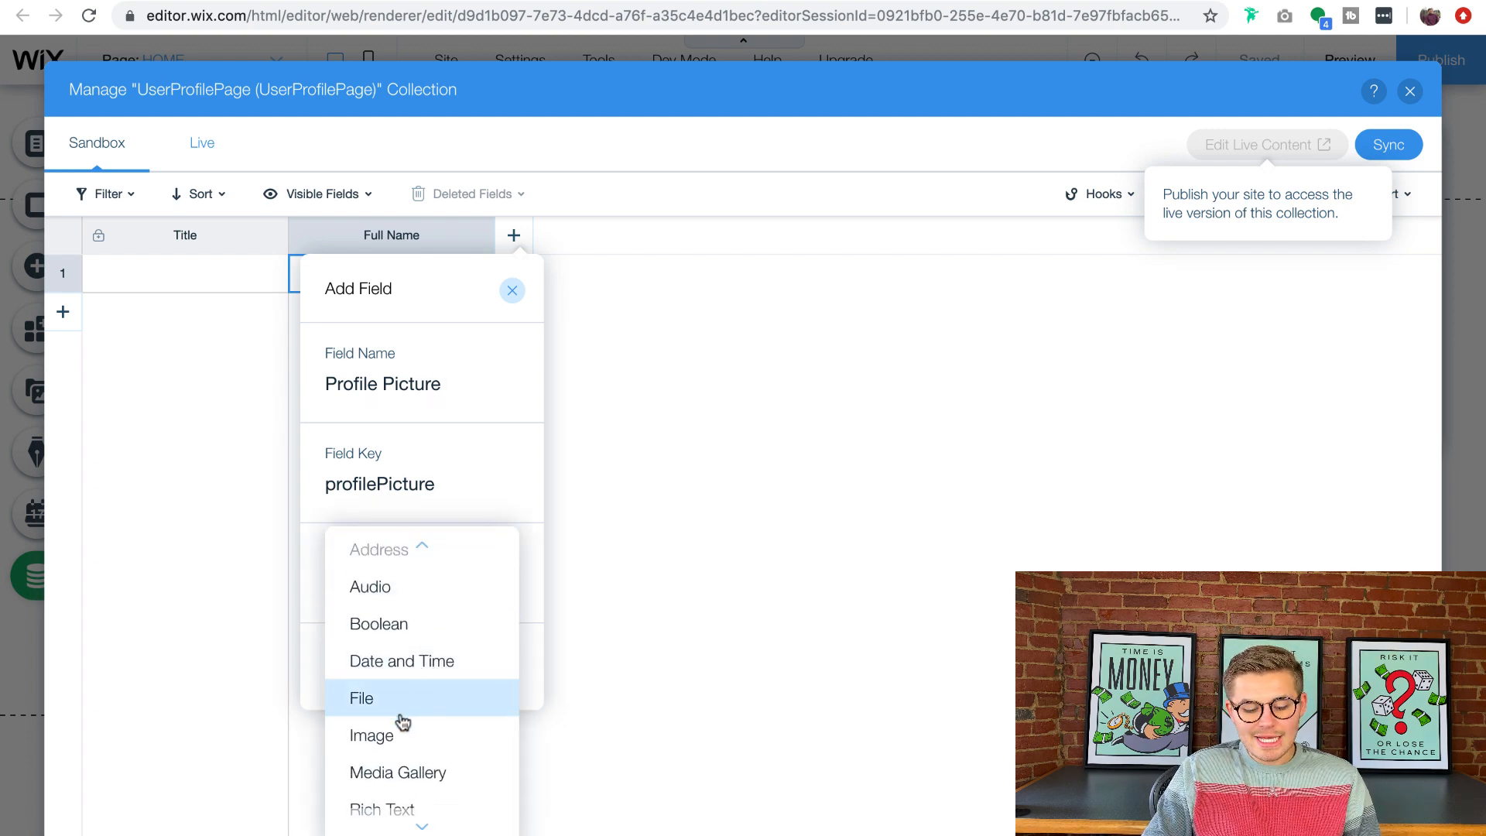
pyautogui.click(385, 735)
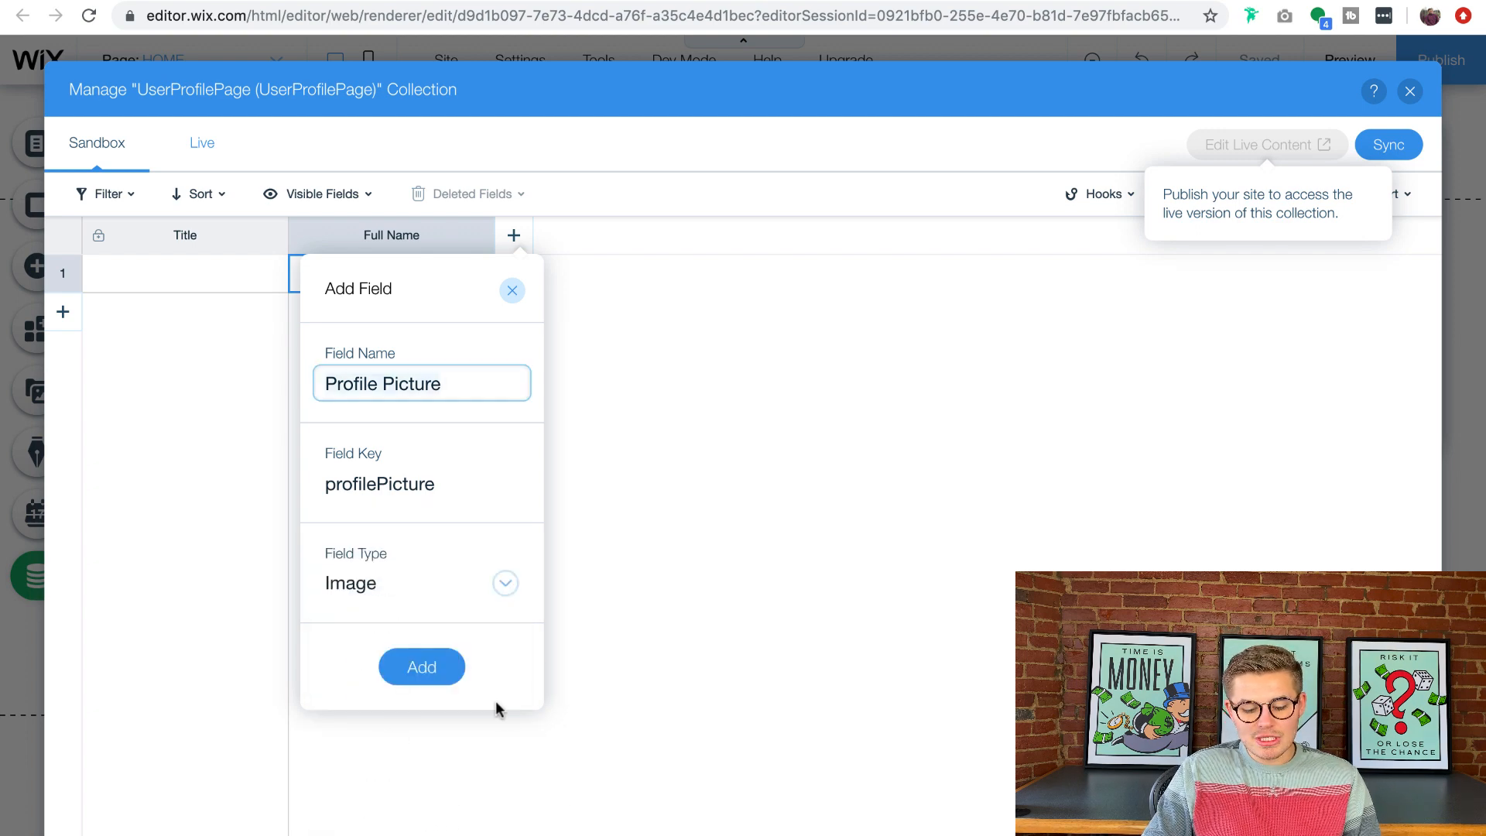
pyautogui.click(423, 667)
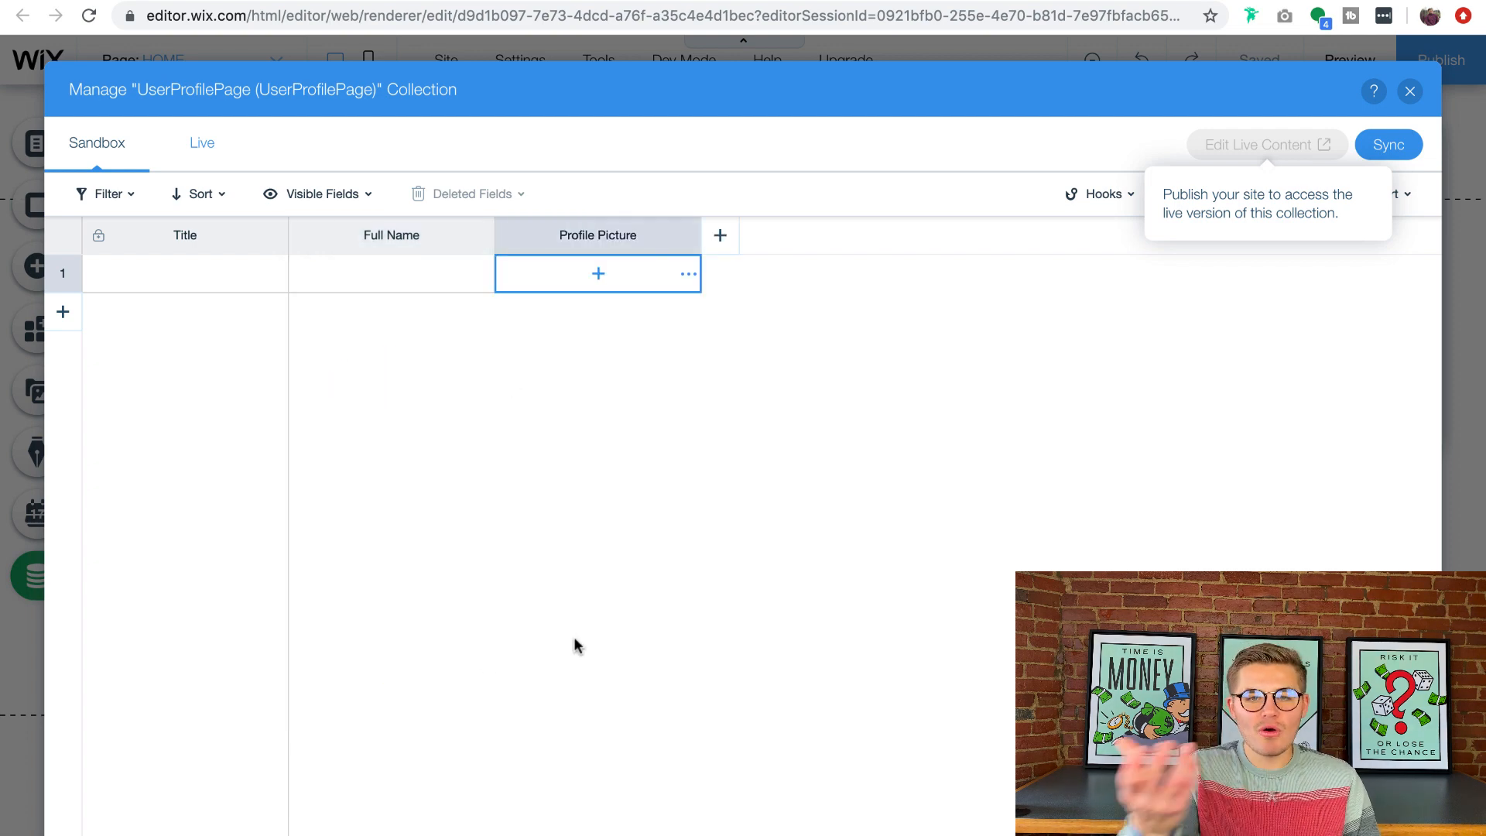
# Step: Add a field named Bio with the Rich Text type, and view the text editor in its first cell
pyautogui.click(720, 240)
pyautogui.write('Biuo')
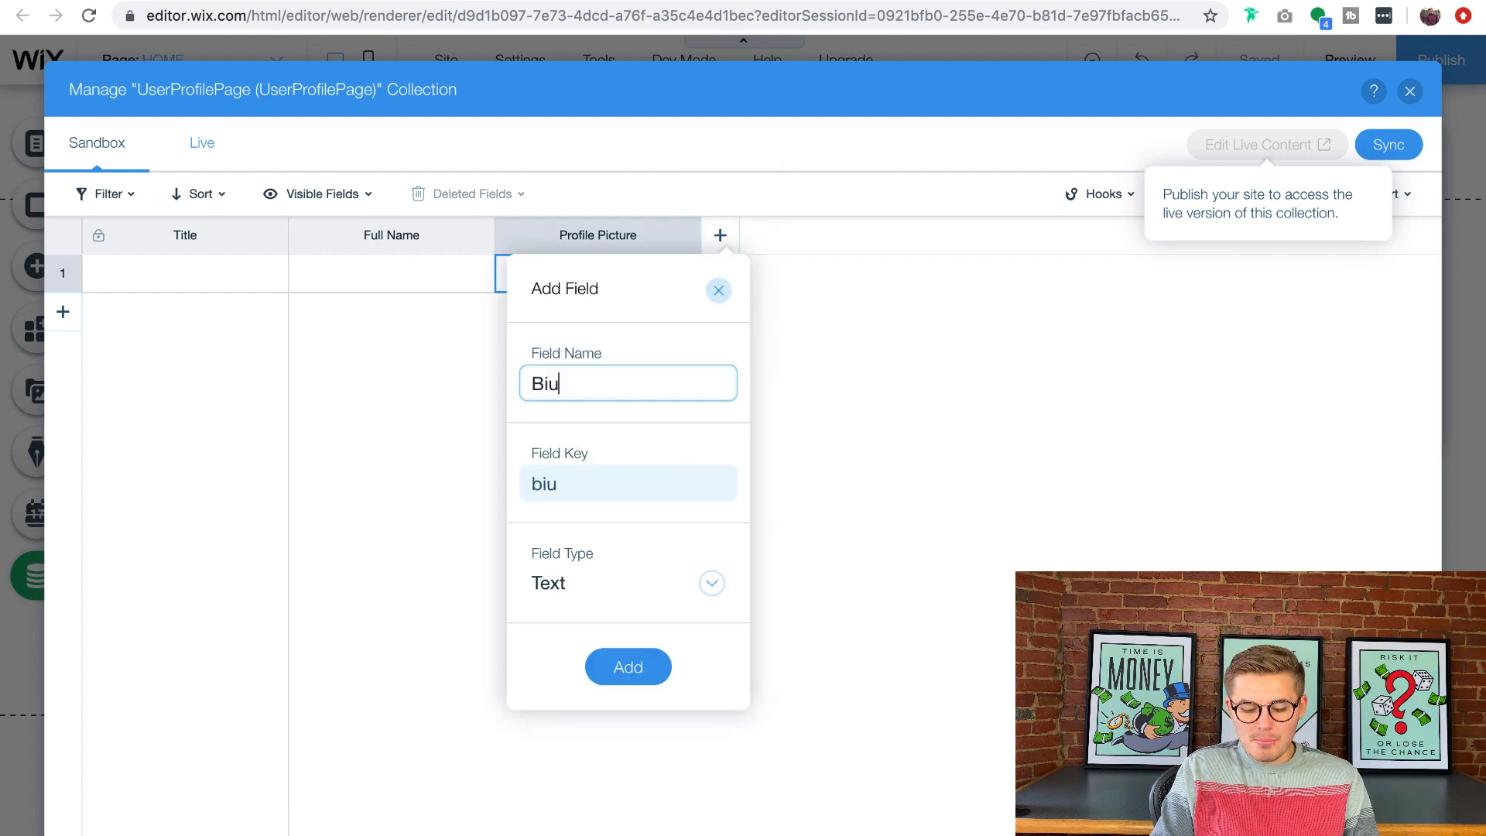
pyautogui.press('BackSpace')
pyautogui.press('BackSpace')
pyautogui.write('o')
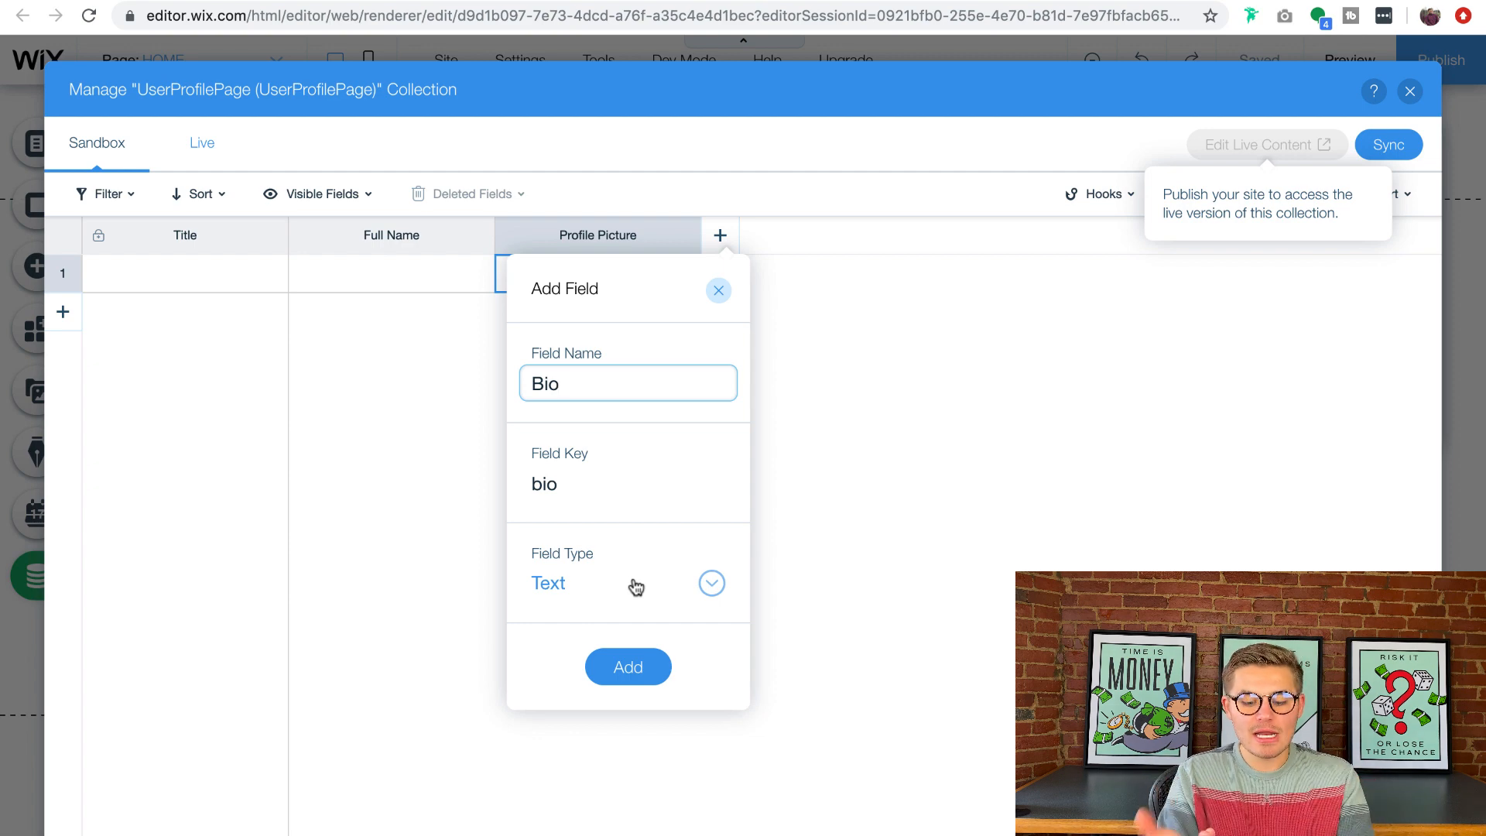
pyautogui.click(634, 585)
pyautogui.scroll(-3, 648, 667)
pyautogui.click(620, 802)
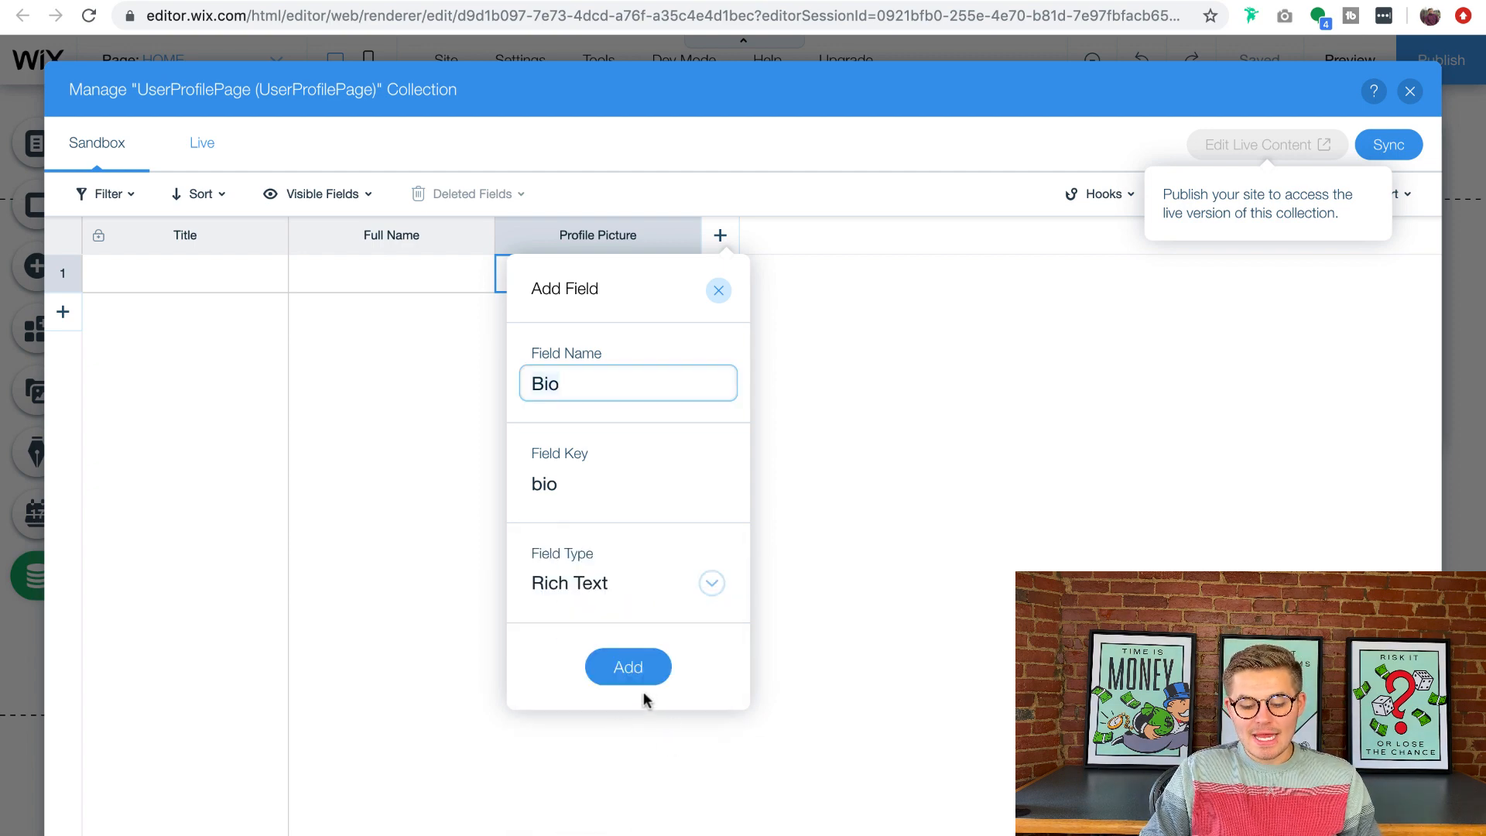
pyautogui.click(630, 667)
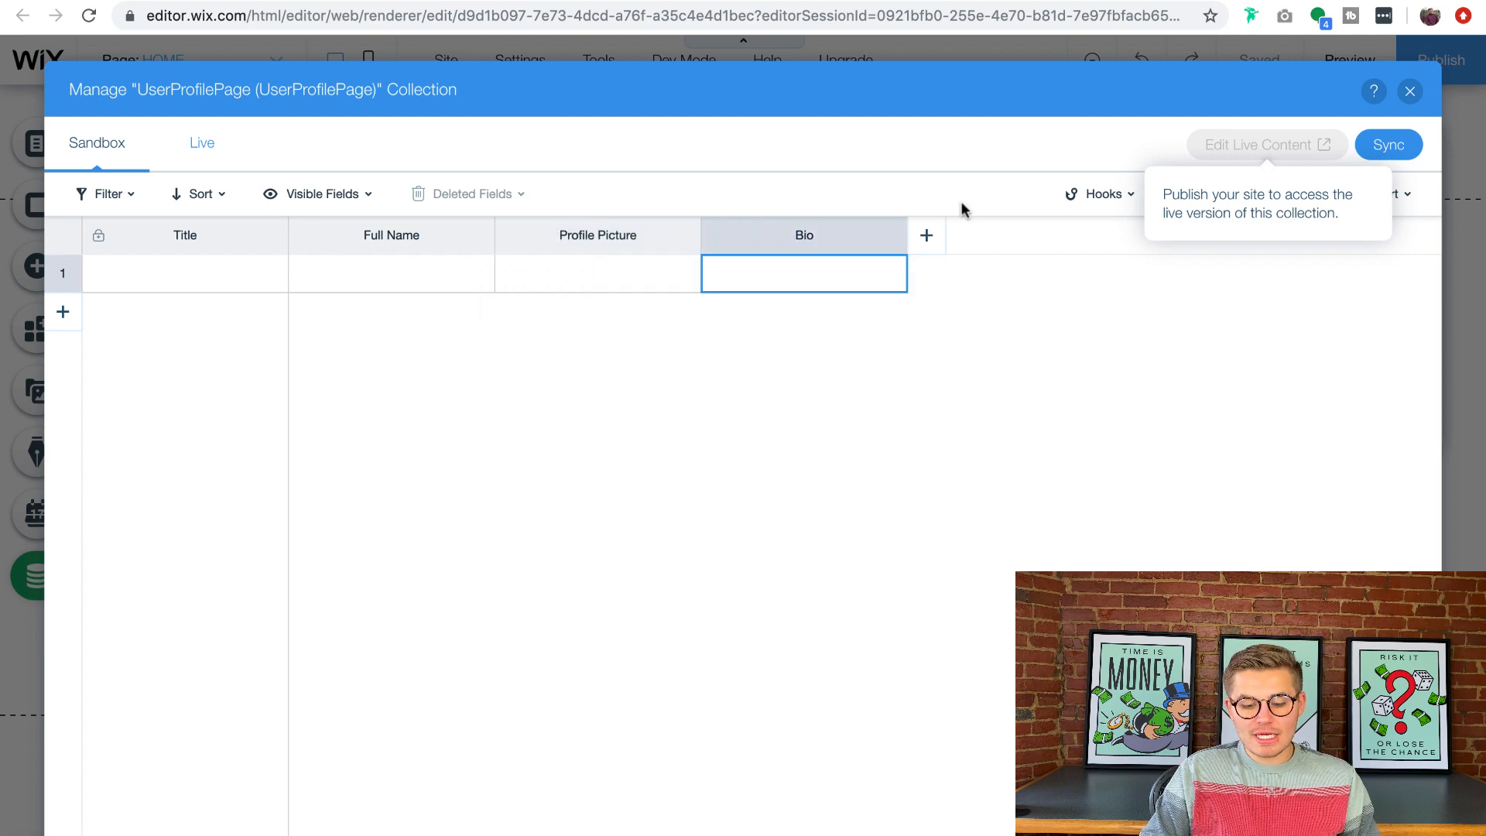
pyautogui.doubleClick(789, 279)
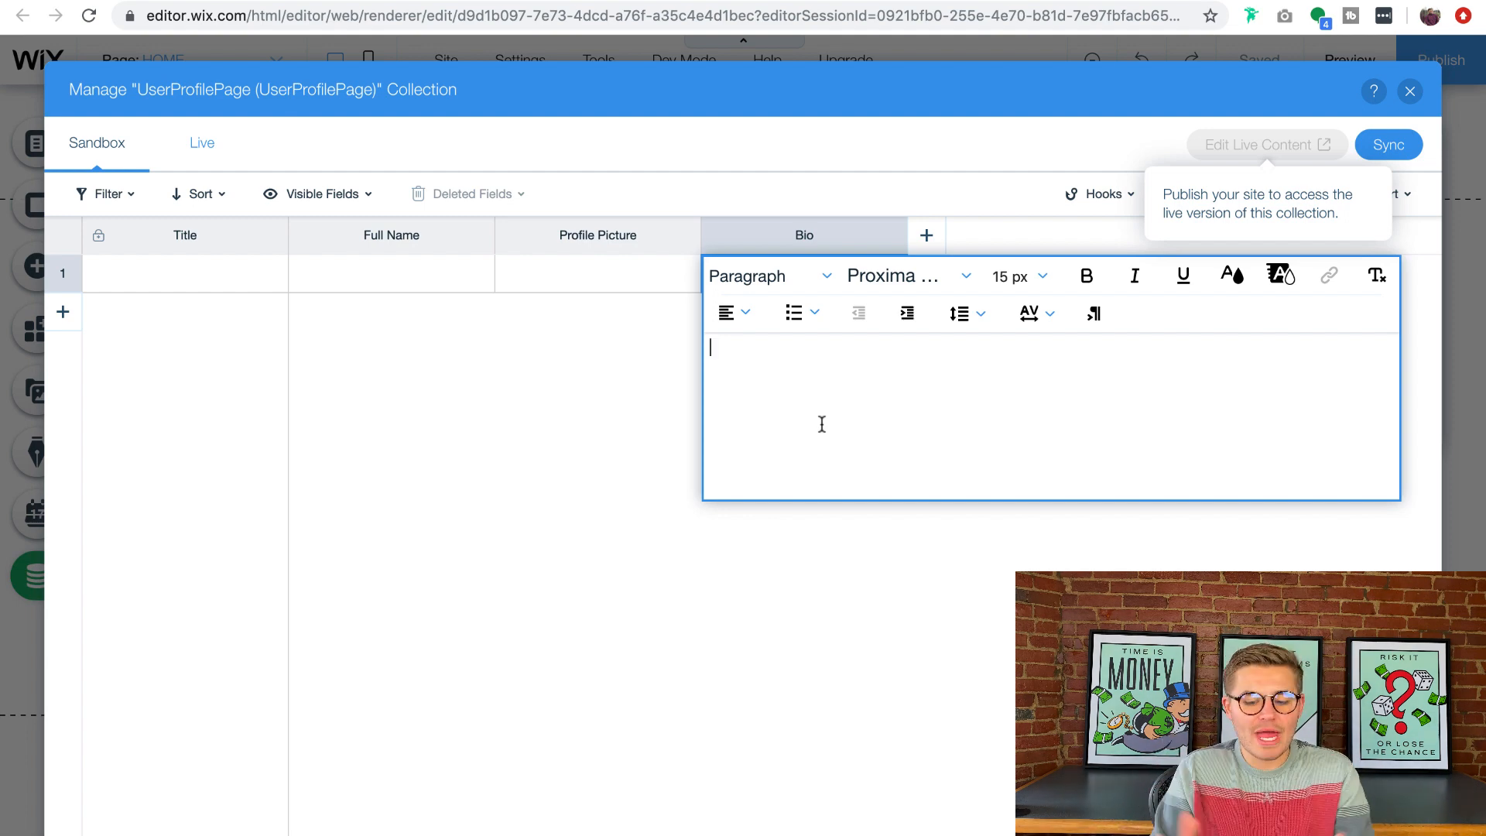
pyautogui.click(902, 630)
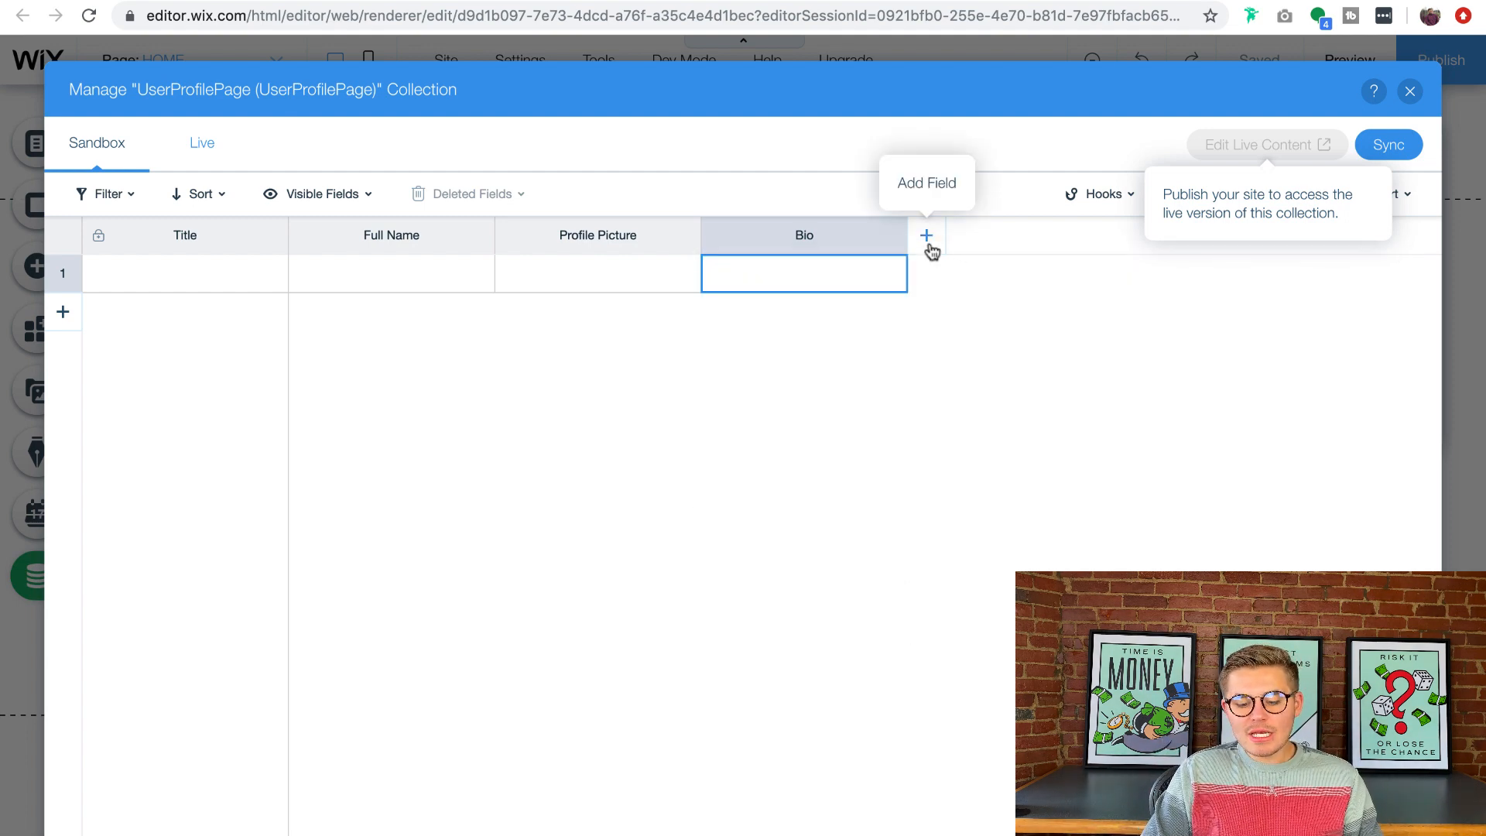
# Step: Review the field types available for a new collection field, from Reference to Video, and close without adding a field
pyautogui.click(927, 235)
pyautogui.click(821, 597)
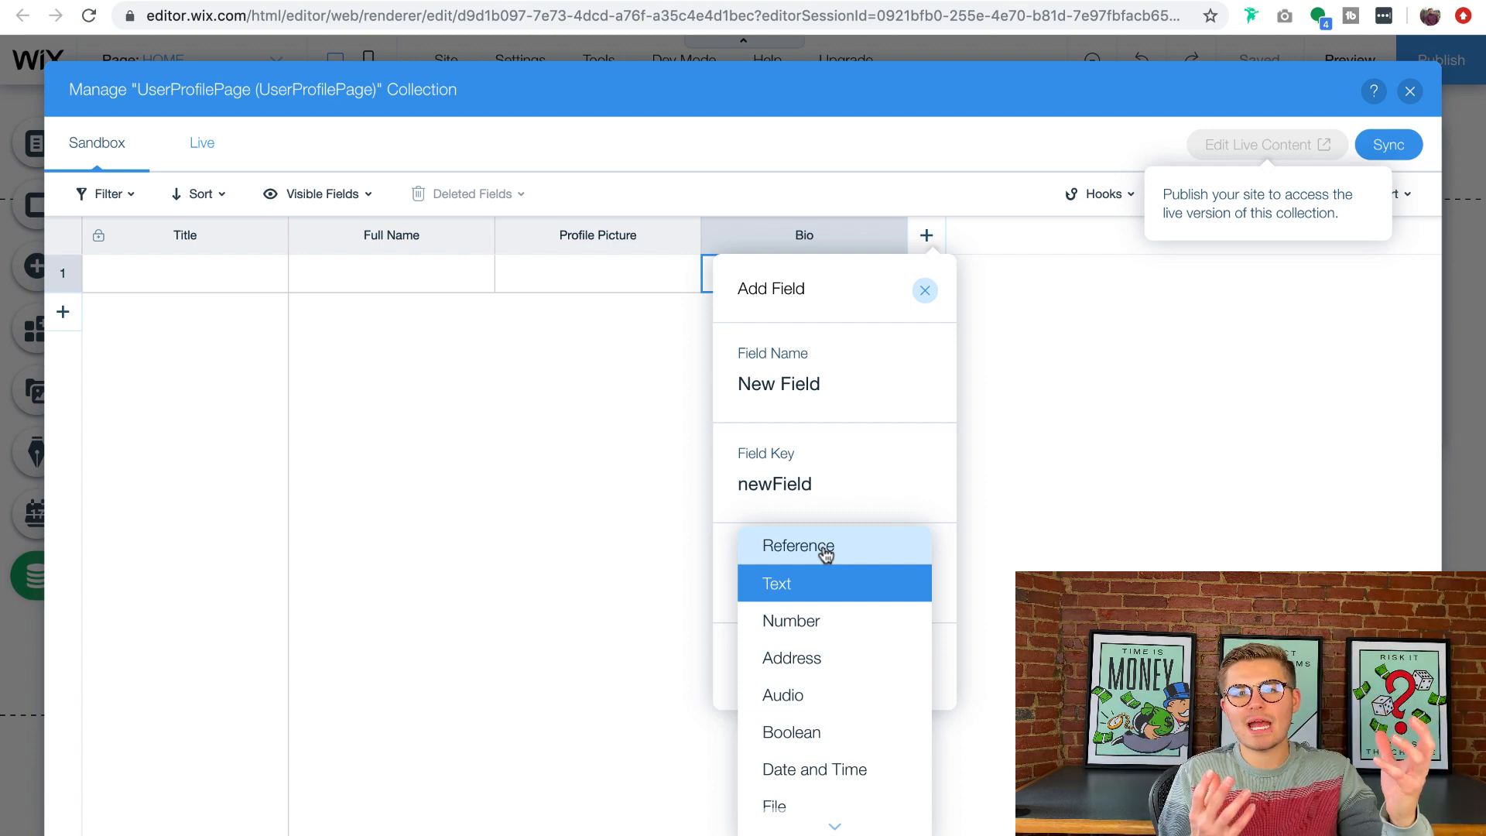
pyautogui.scroll(-1, 852, 637)
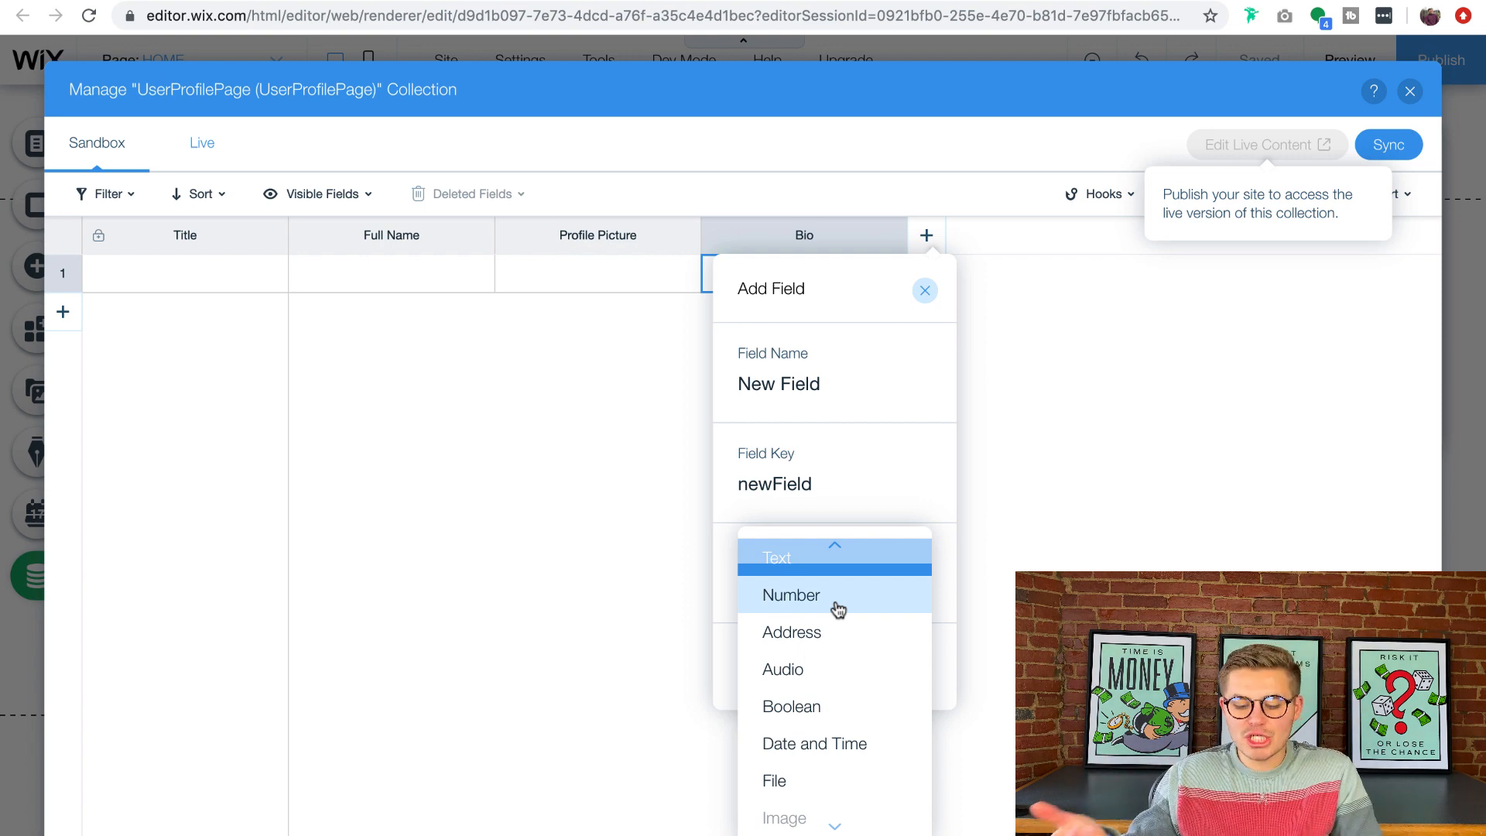
pyautogui.scroll(-1, 838, 609)
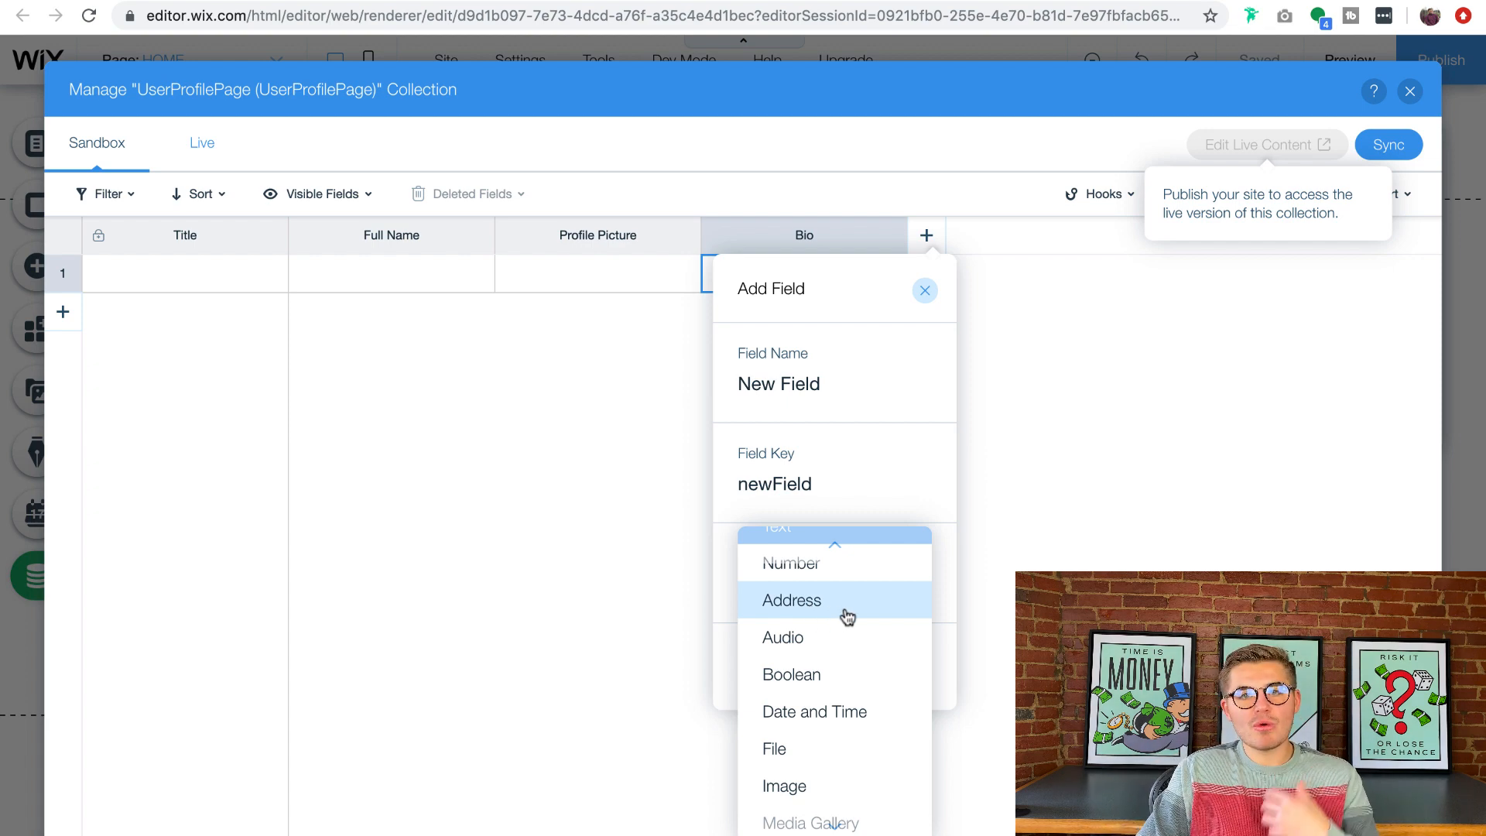
pyautogui.scroll(-1, 843, 621)
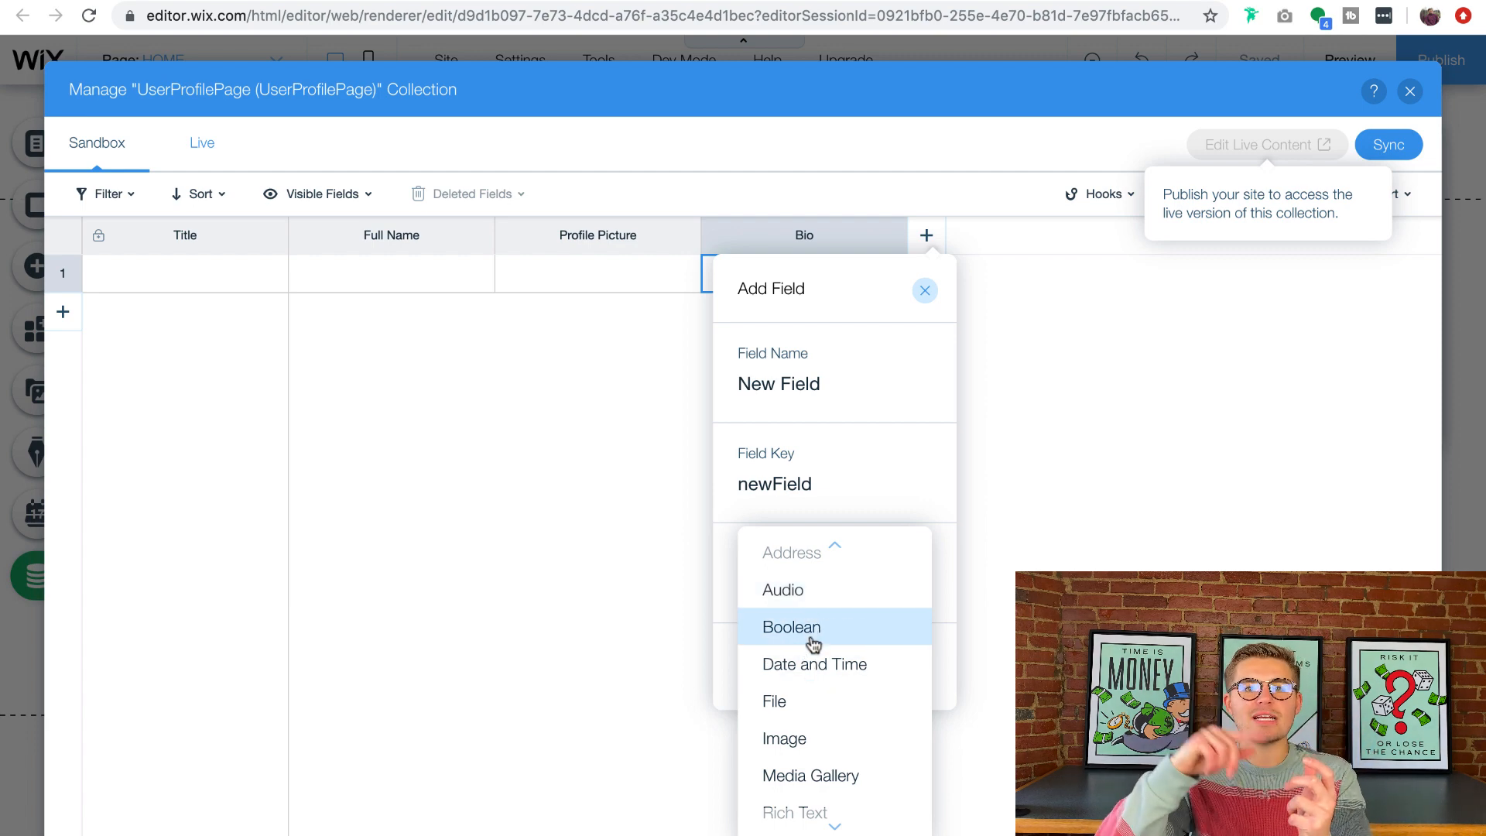
pyautogui.scroll(-1, 813, 645)
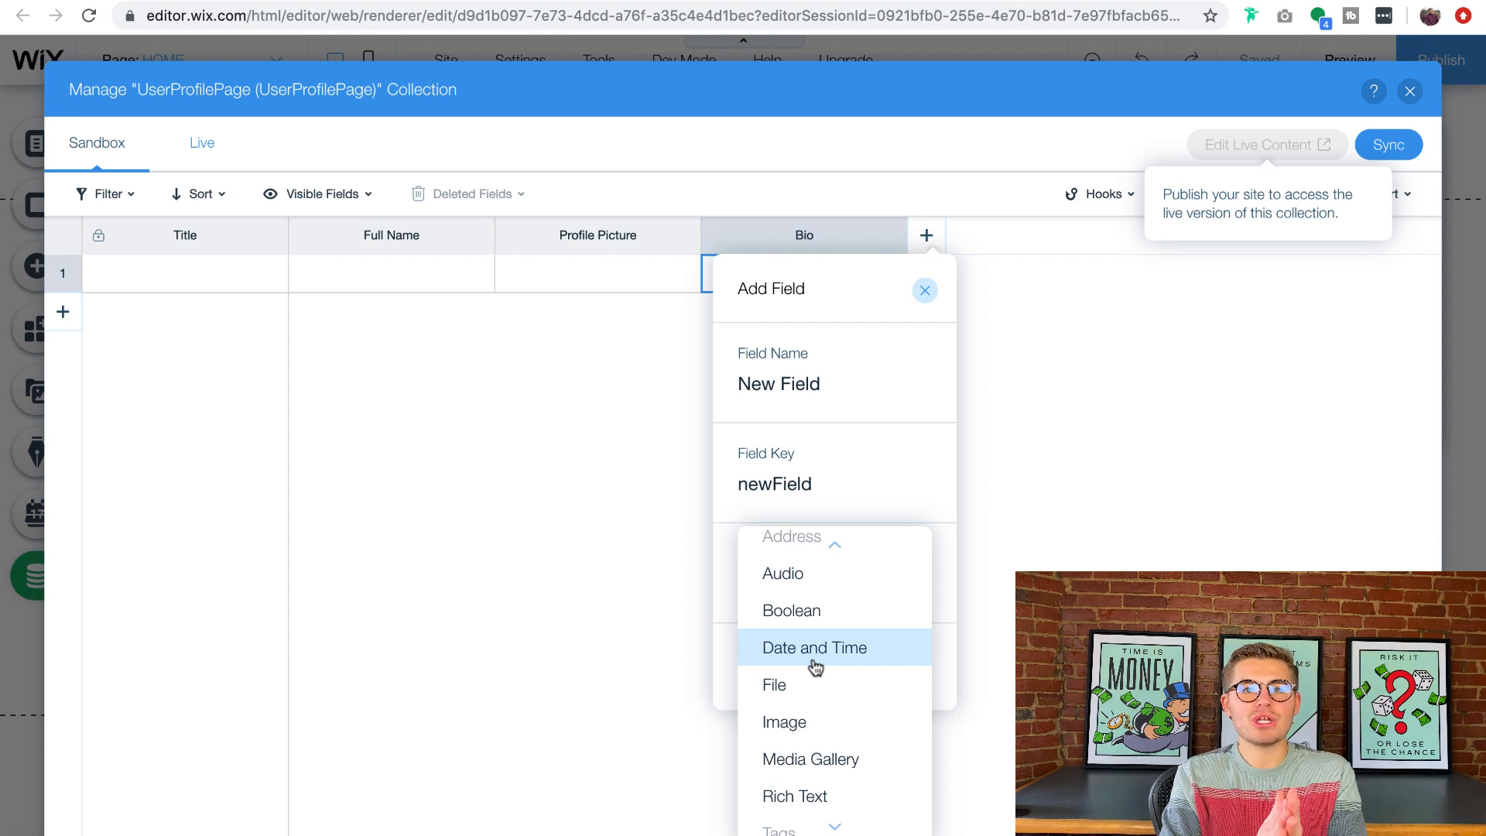
pyautogui.scroll(-2, 814, 667)
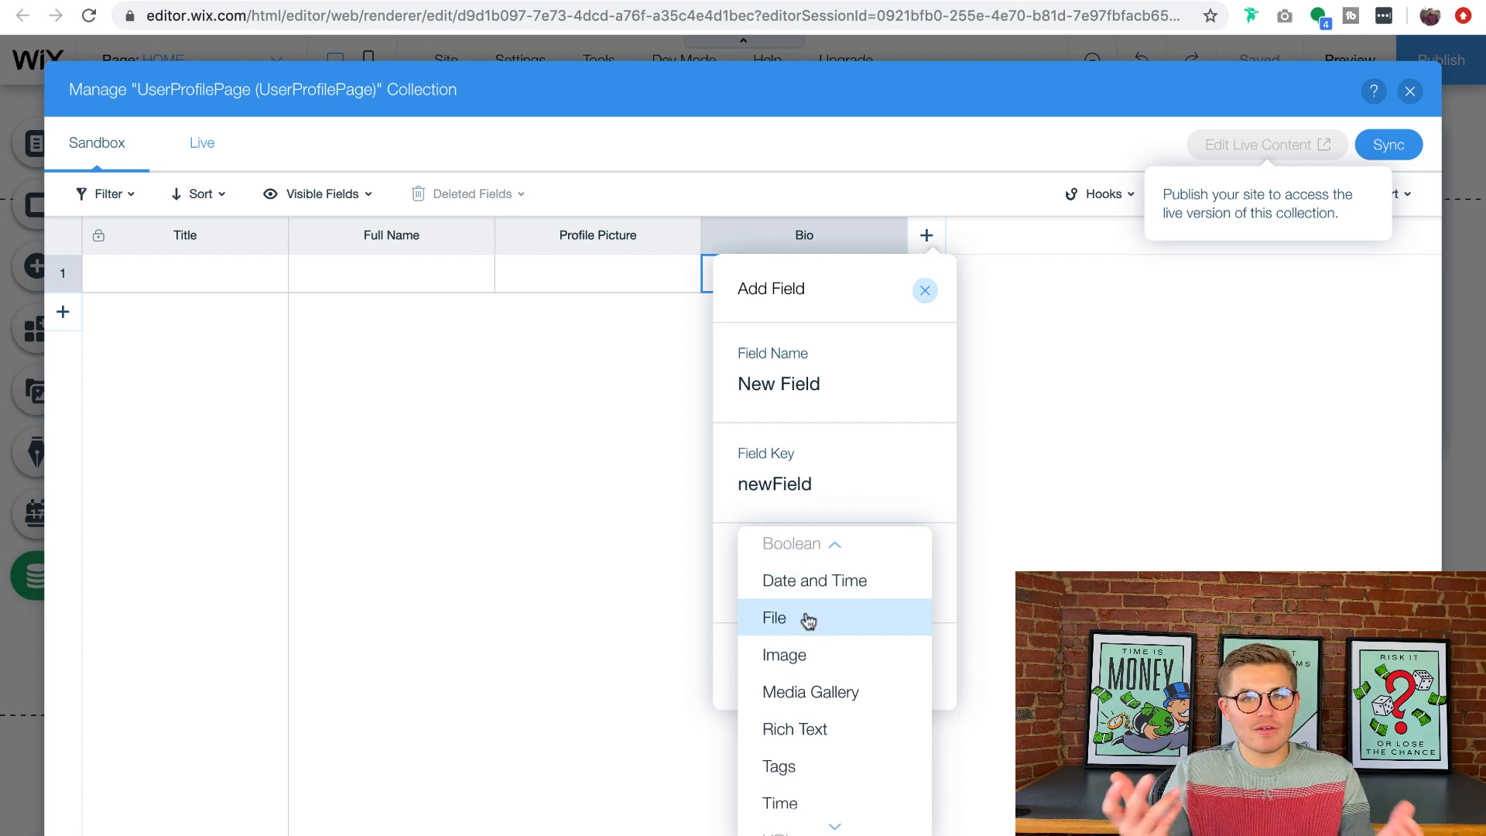
pyautogui.scroll(-1, 808, 620)
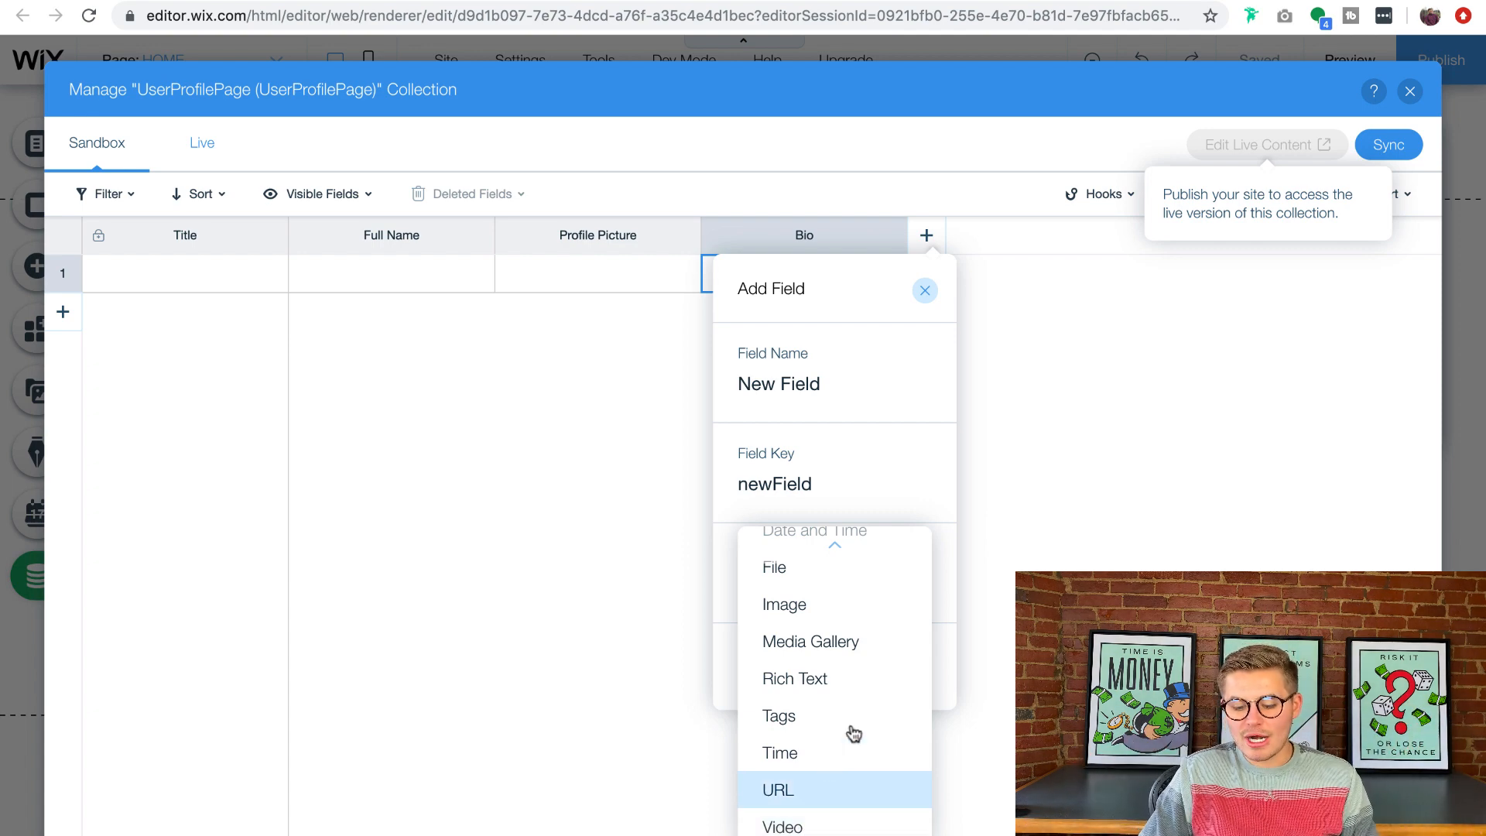
pyautogui.click(919, 290)
pyautogui.click(922, 291)
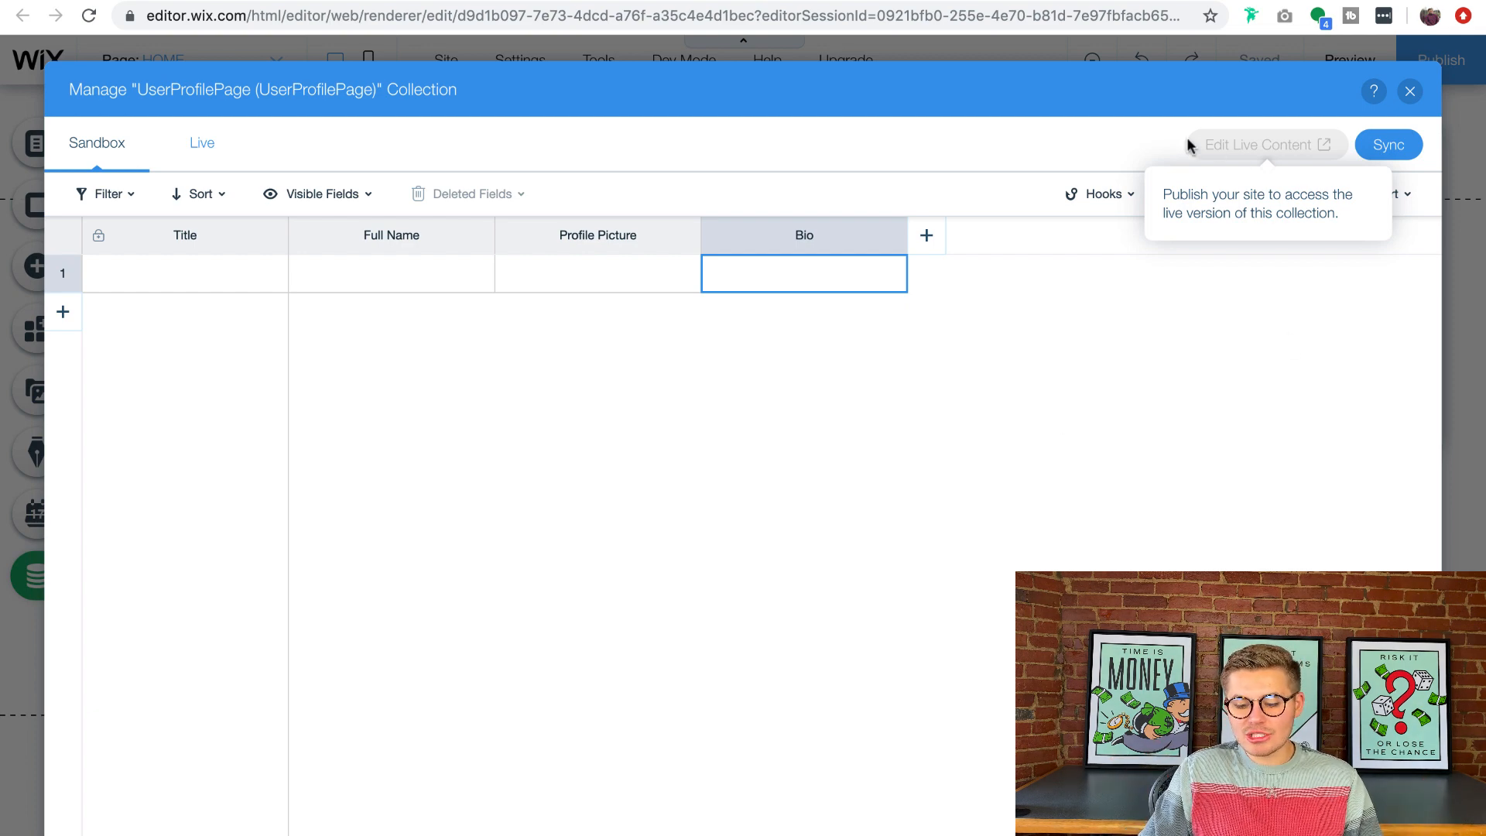
# Step: Check the collection's import and export options, and set its read permission to Anyone
pyautogui.moveTo(1278, 207)
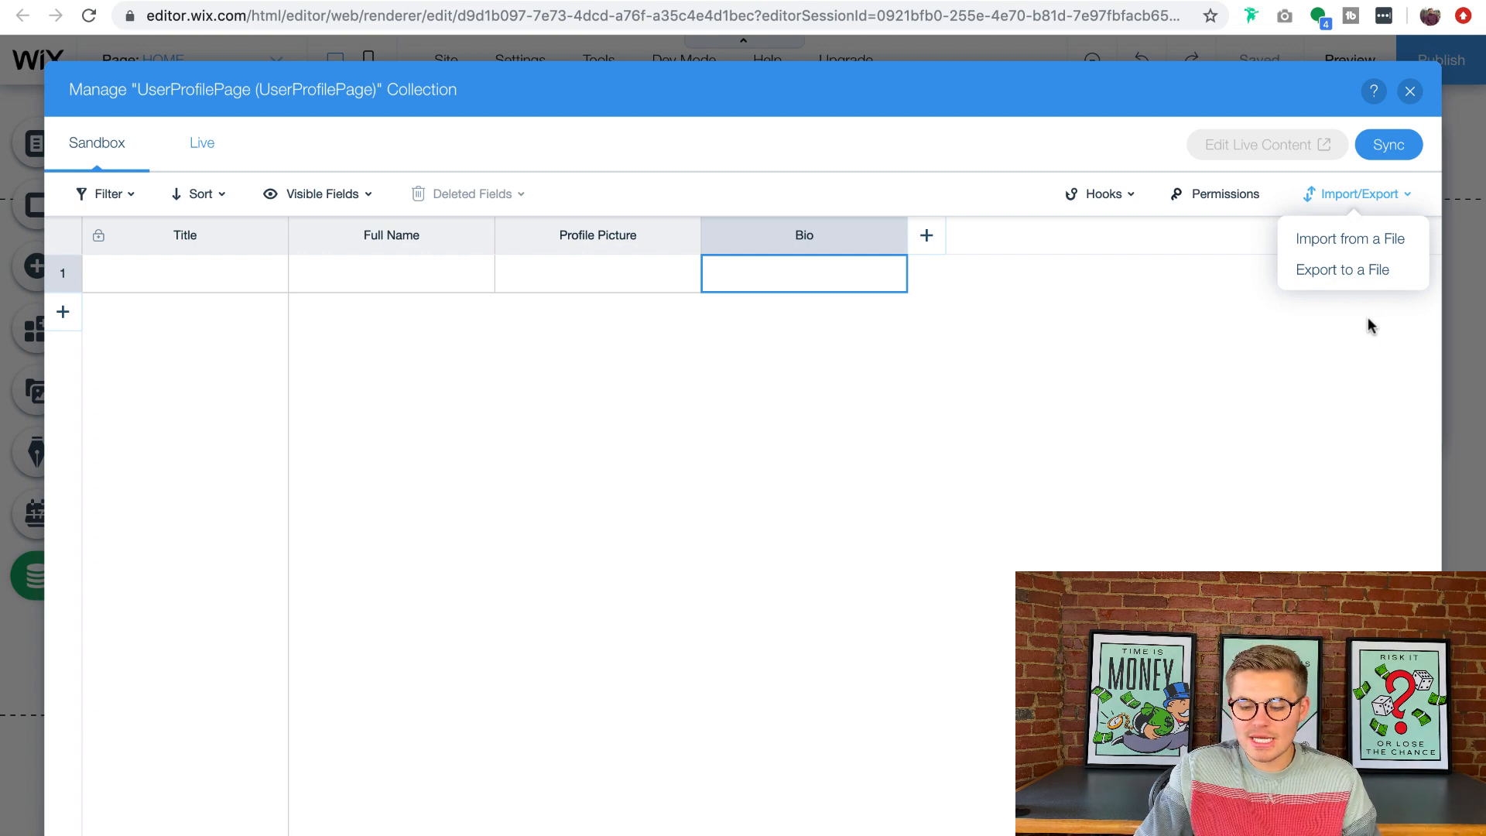
pyautogui.click(1271, 329)
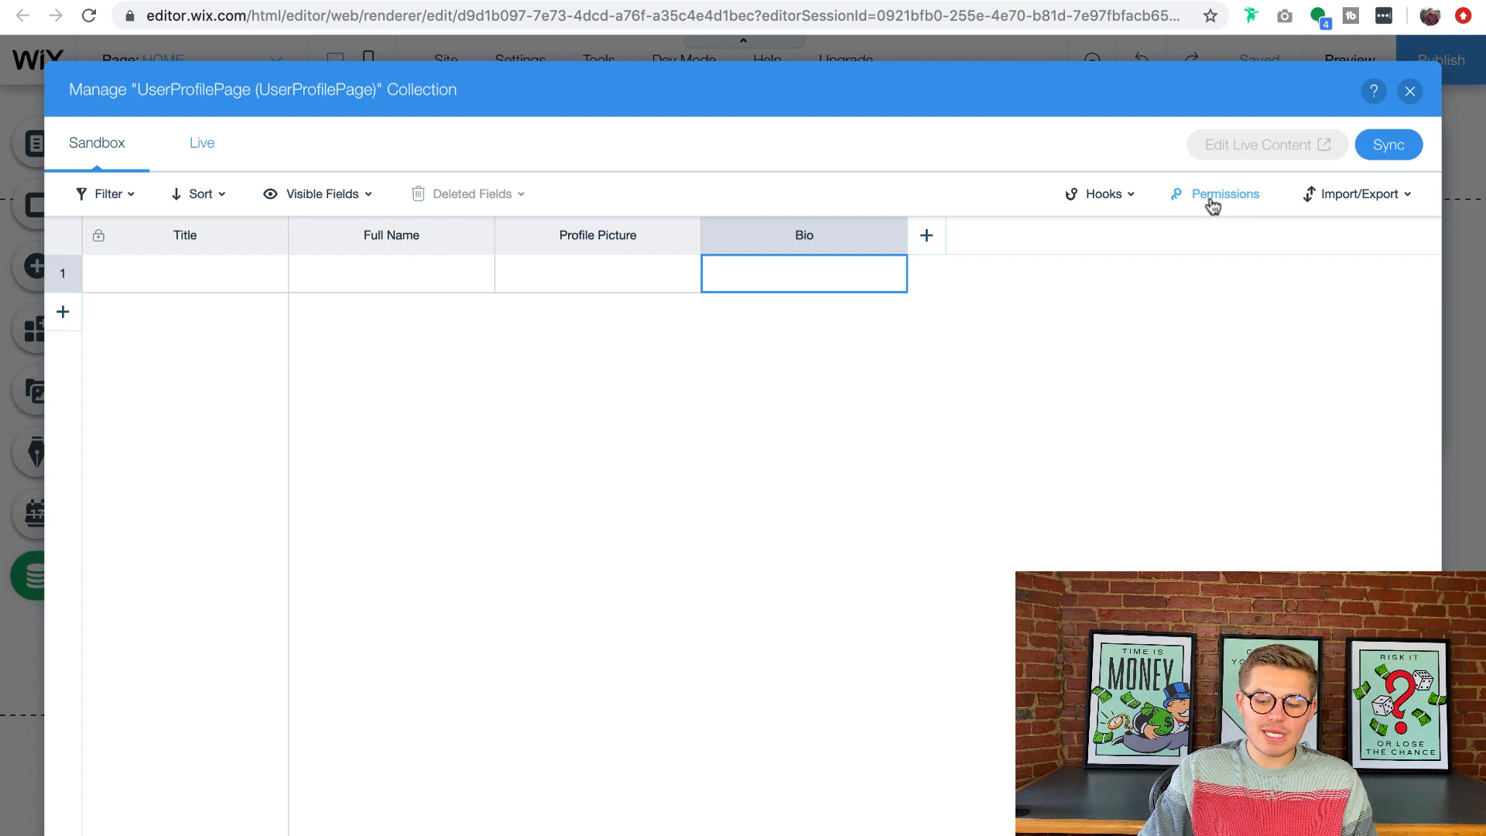
pyautogui.click(1221, 201)
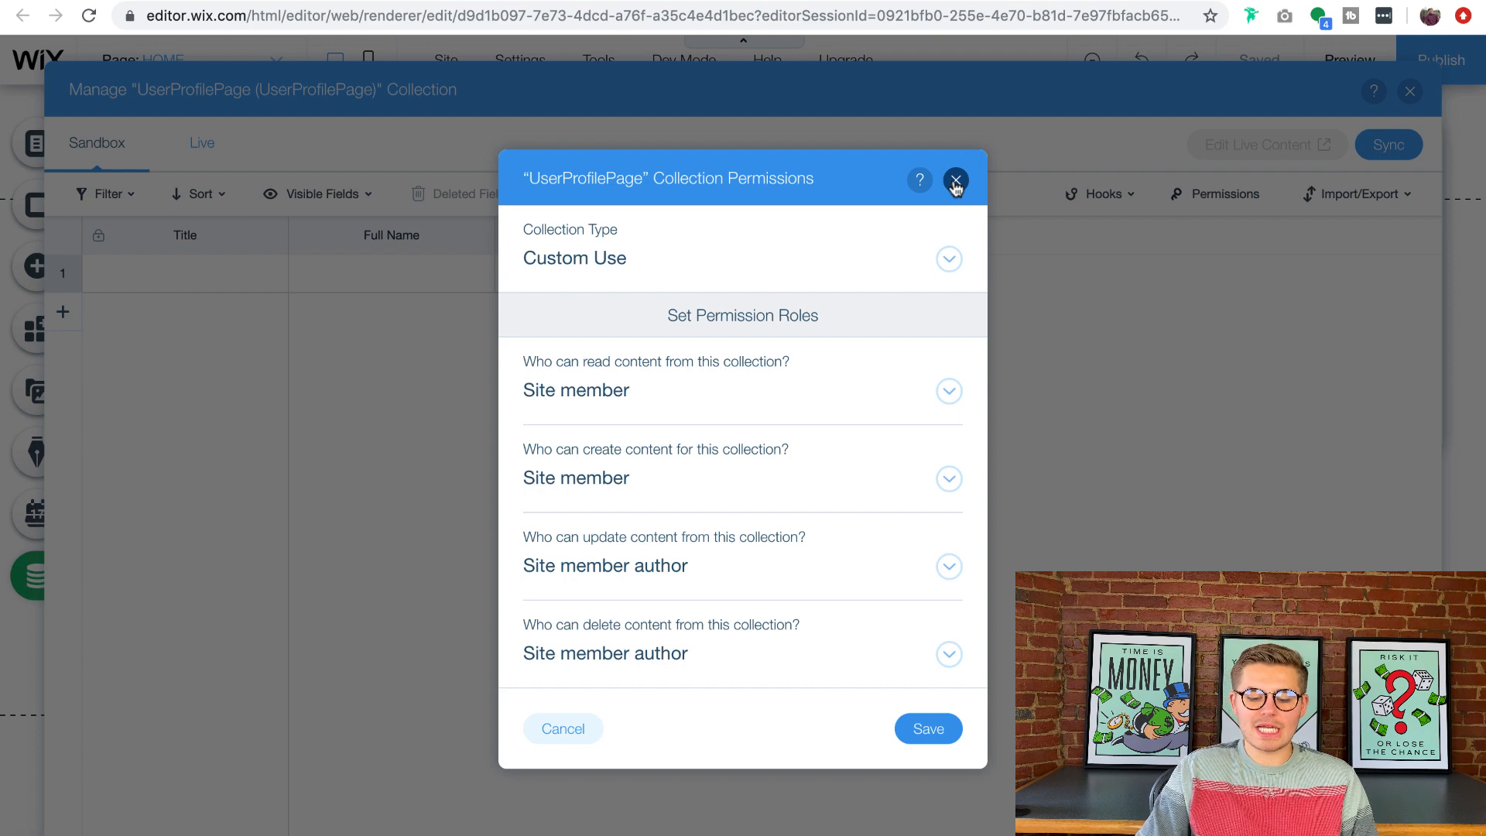
pyautogui.click(735, 393)
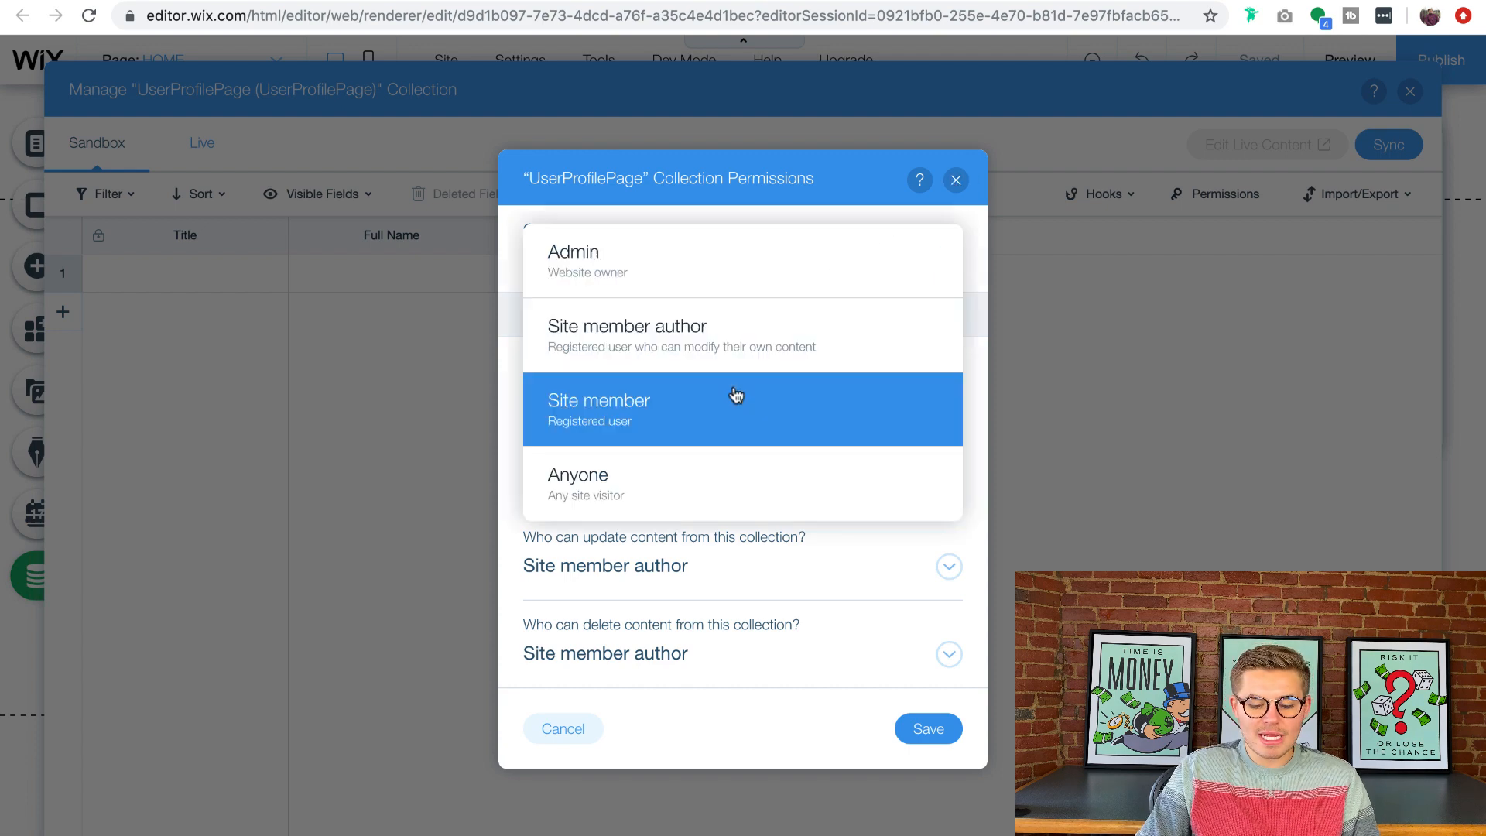
pyautogui.click(663, 488)
pyautogui.click(928, 729)
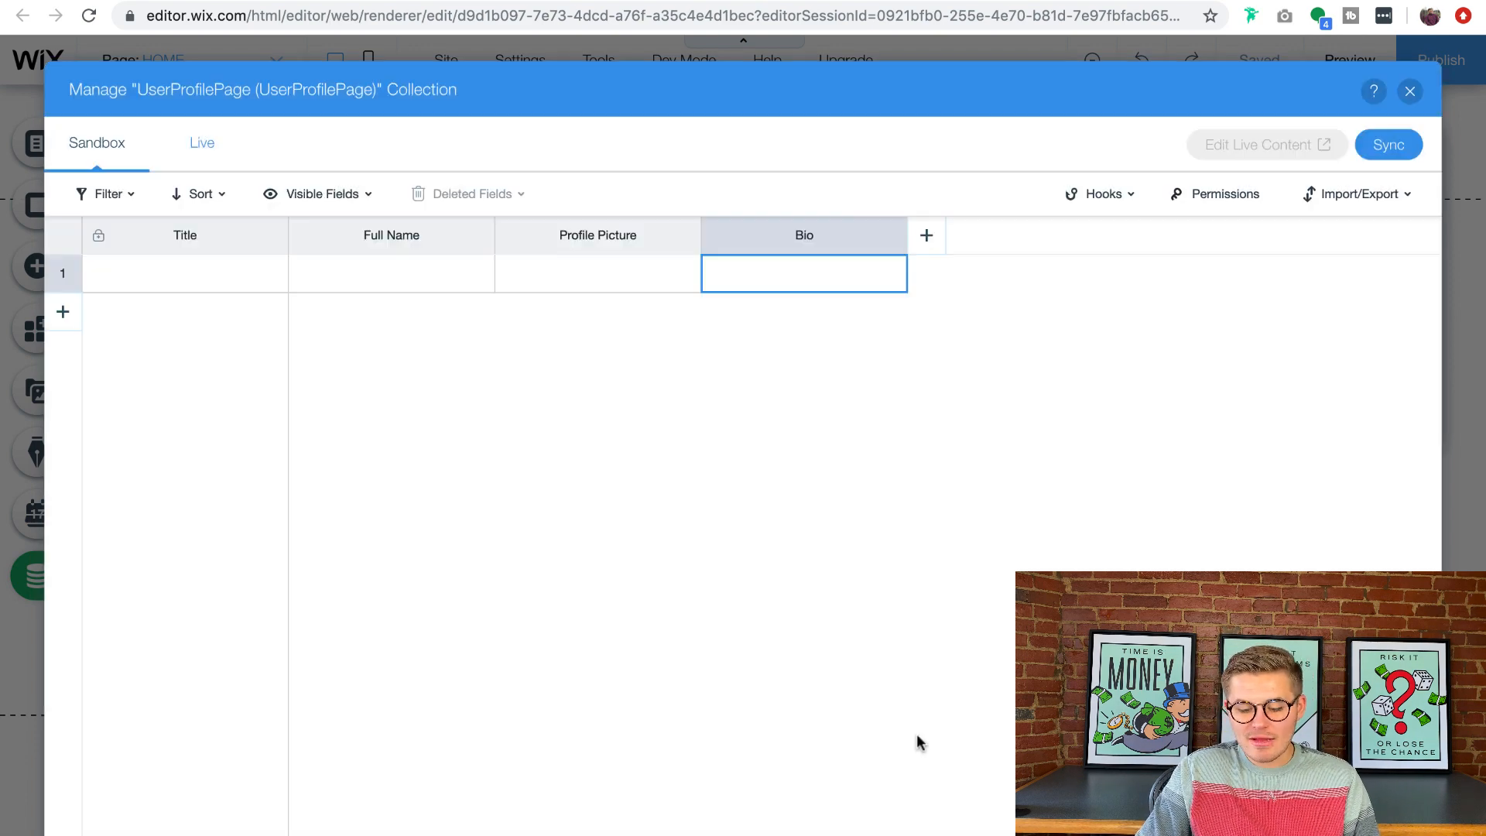
# Step: Look at the Hooks options, and show the ID, Owner, Created Date and Updated Date fields in the collection
pyautogui.click(1121, 195)
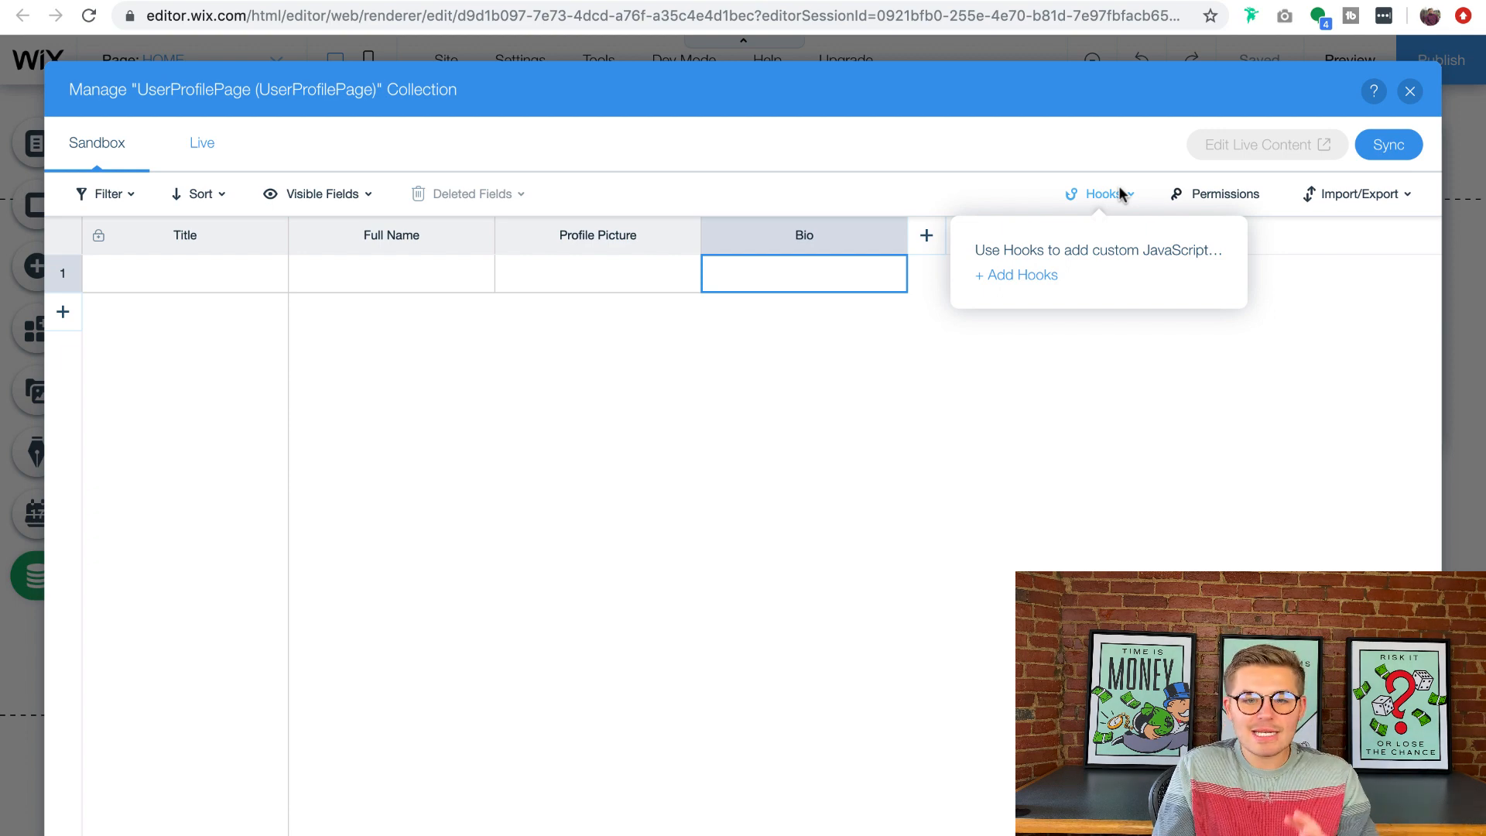
pyautogui.click(1119, 189)
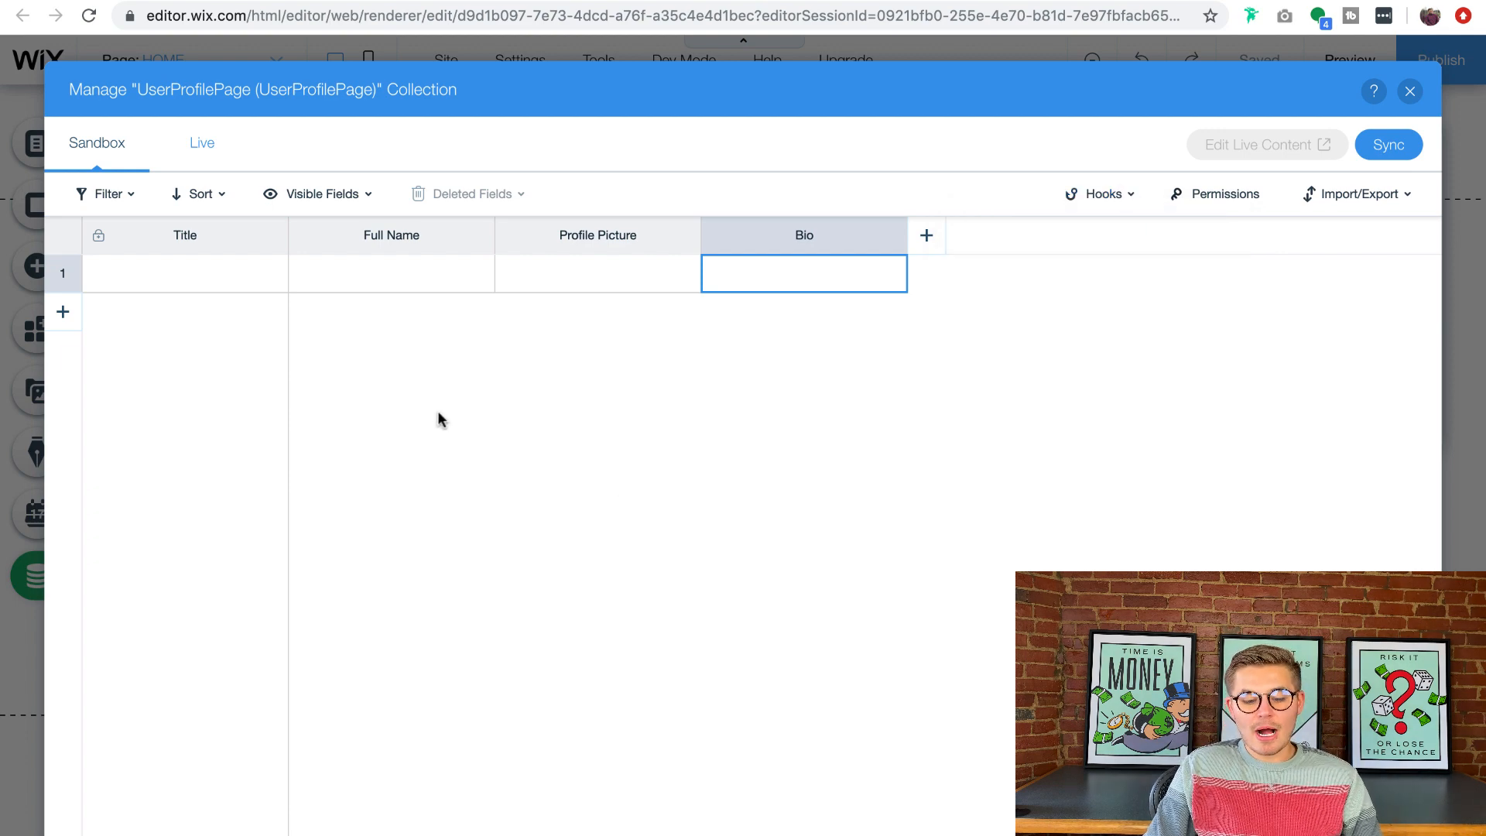
pyautogui.click(353, 199)
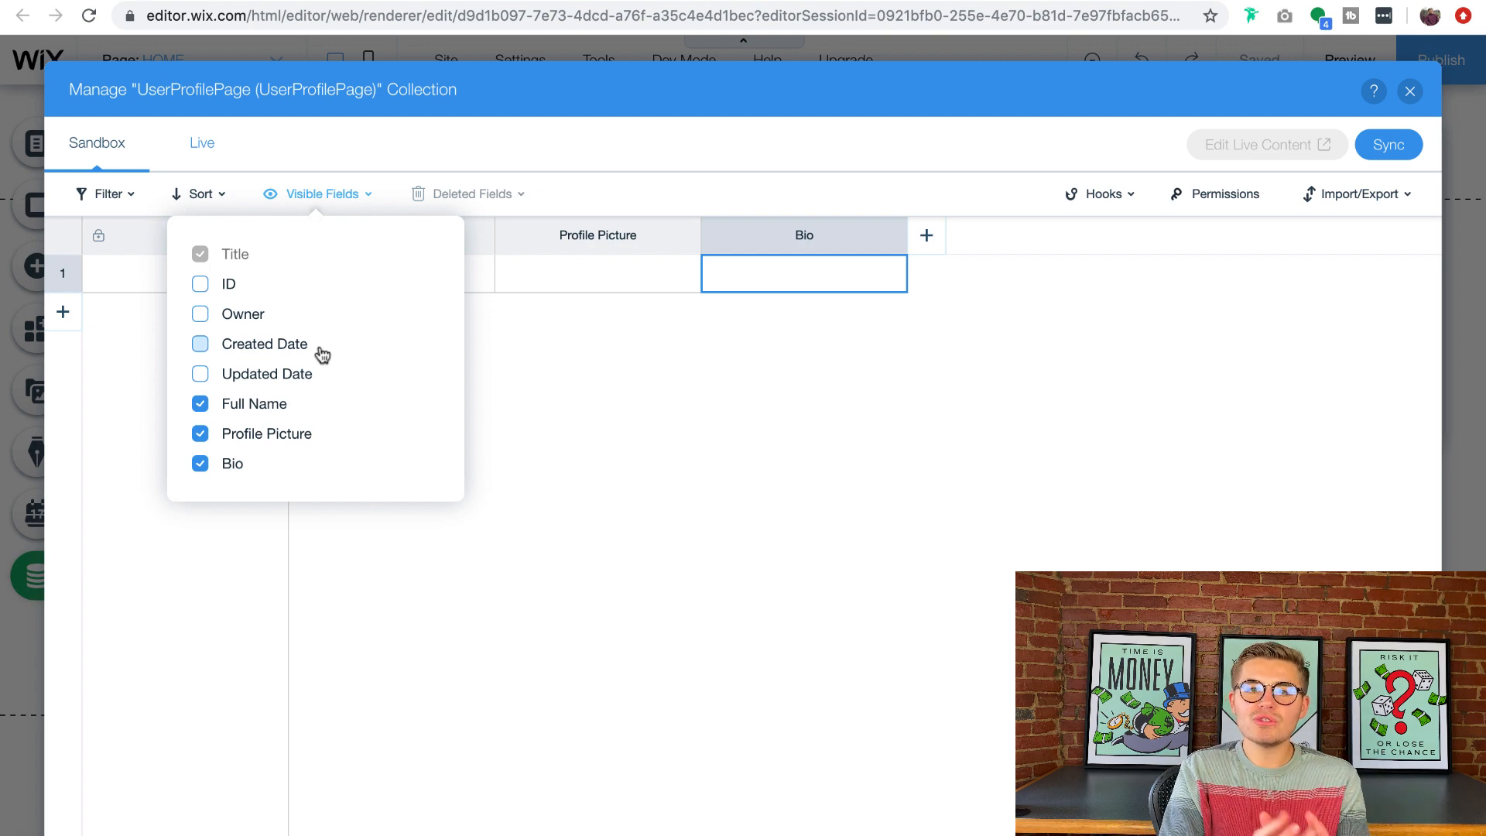
pyautogui.click(228, 288)
pyautogui.click(240, 315)
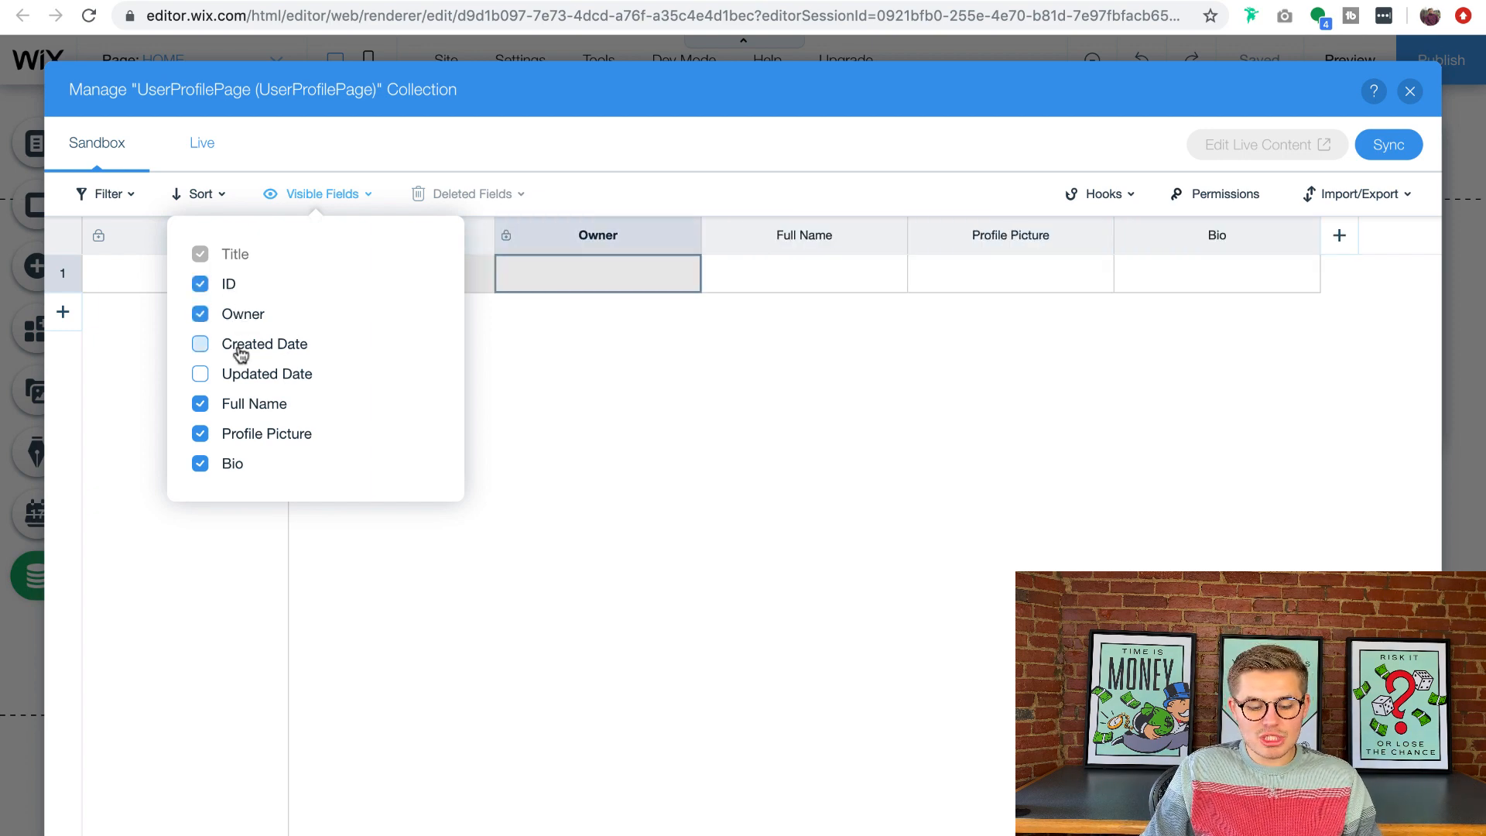
pyautogui.click(240, 345)
pyautogui.click(240, 375)
pyautogui.click(647, 431)
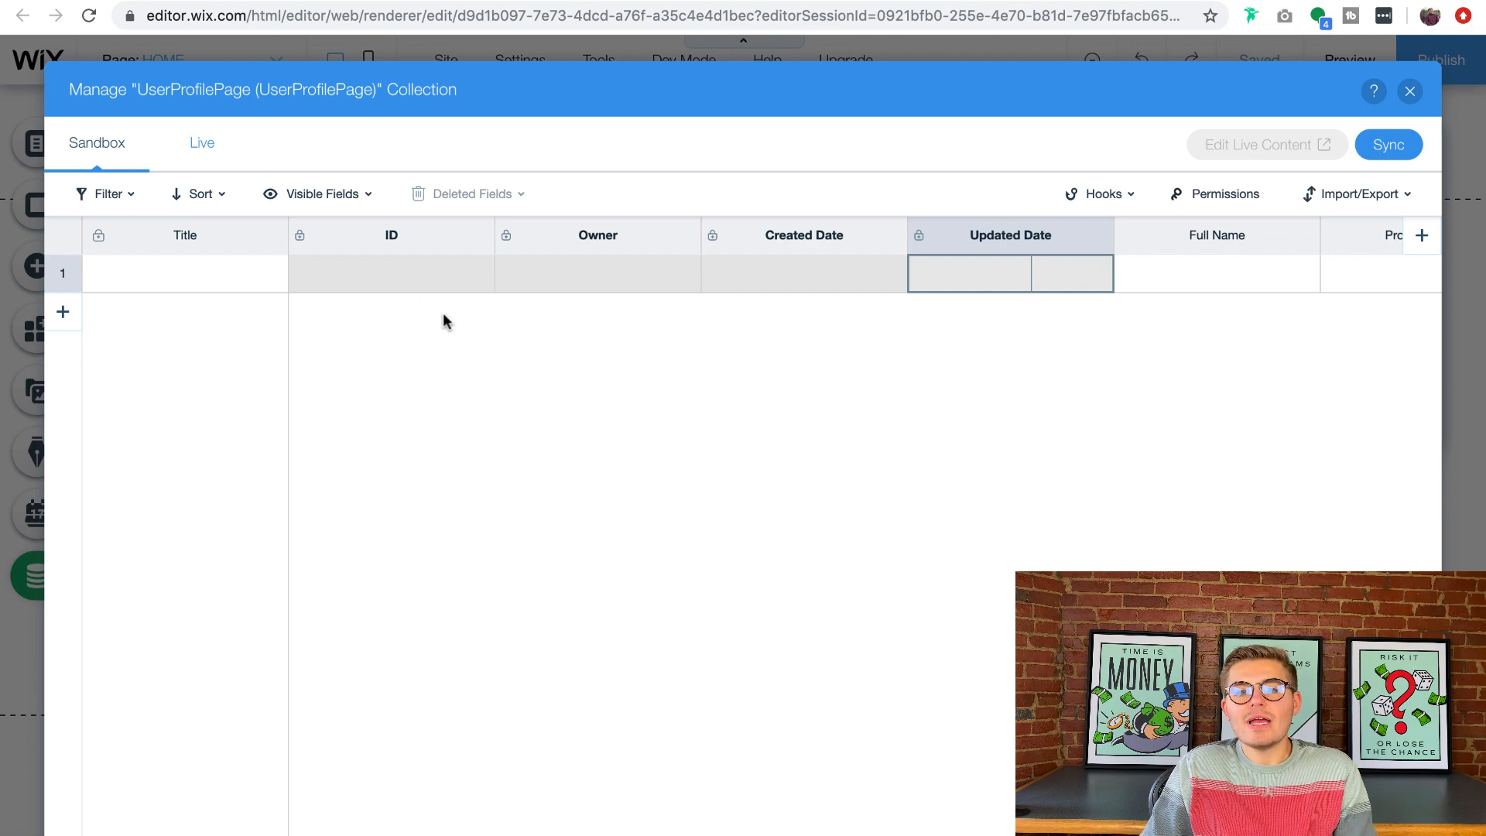
# Step: Hide the ID, Owner, Created Date and Updated Date fields
pyautogui.click(344, 208)
pyautogui.click(226, 284)
pyautogui.click(243, 317)
pyautogui.click(243, 344)
pyautogui.click(245, 373)
pyautogui.click(574, 391)
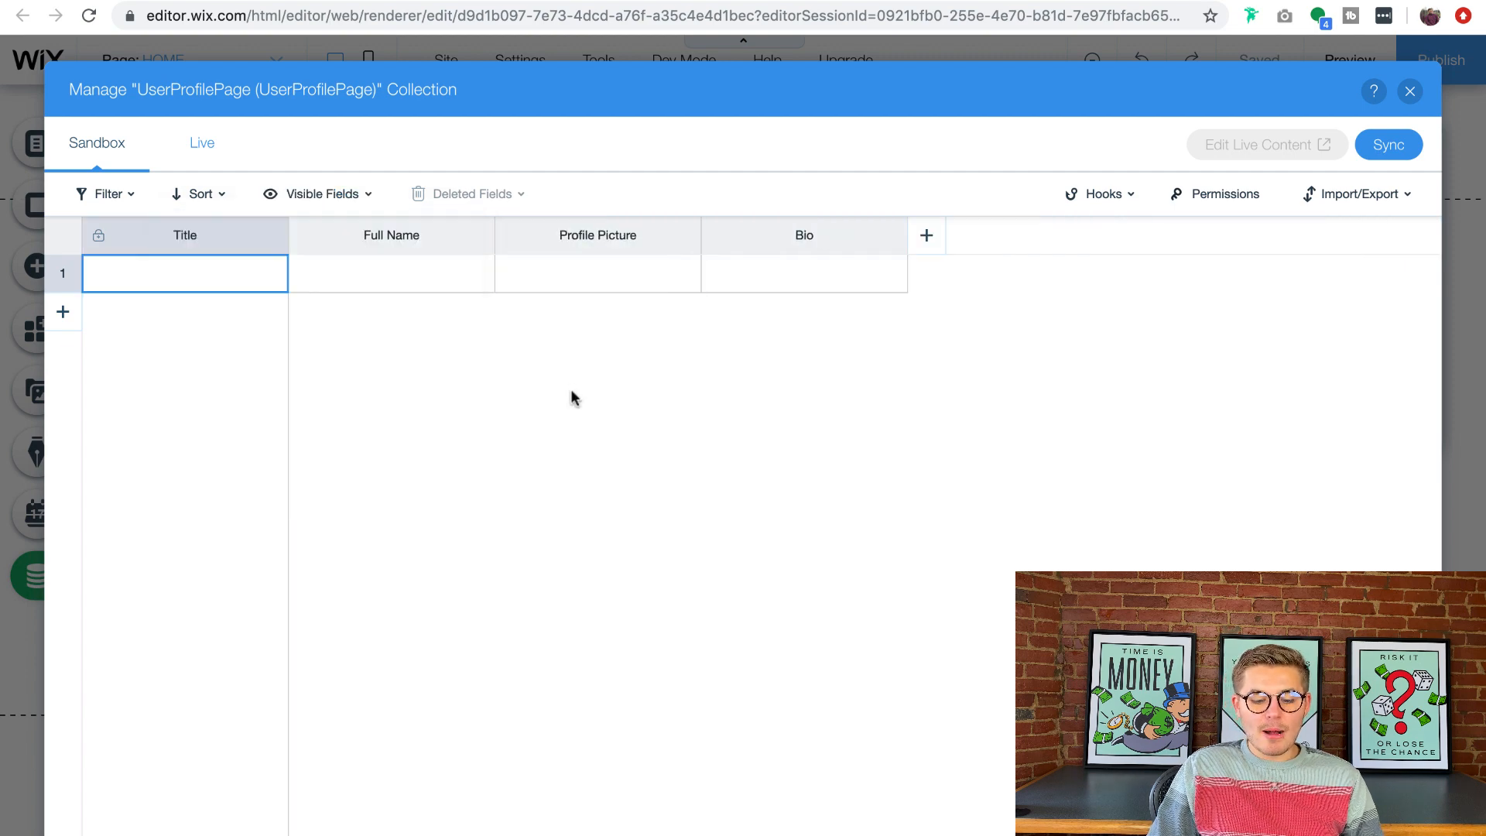
# Step: Check the sort options, and add a filter requiring the Full Name field to contain a person's first name
pyautogui.click(221, 213)
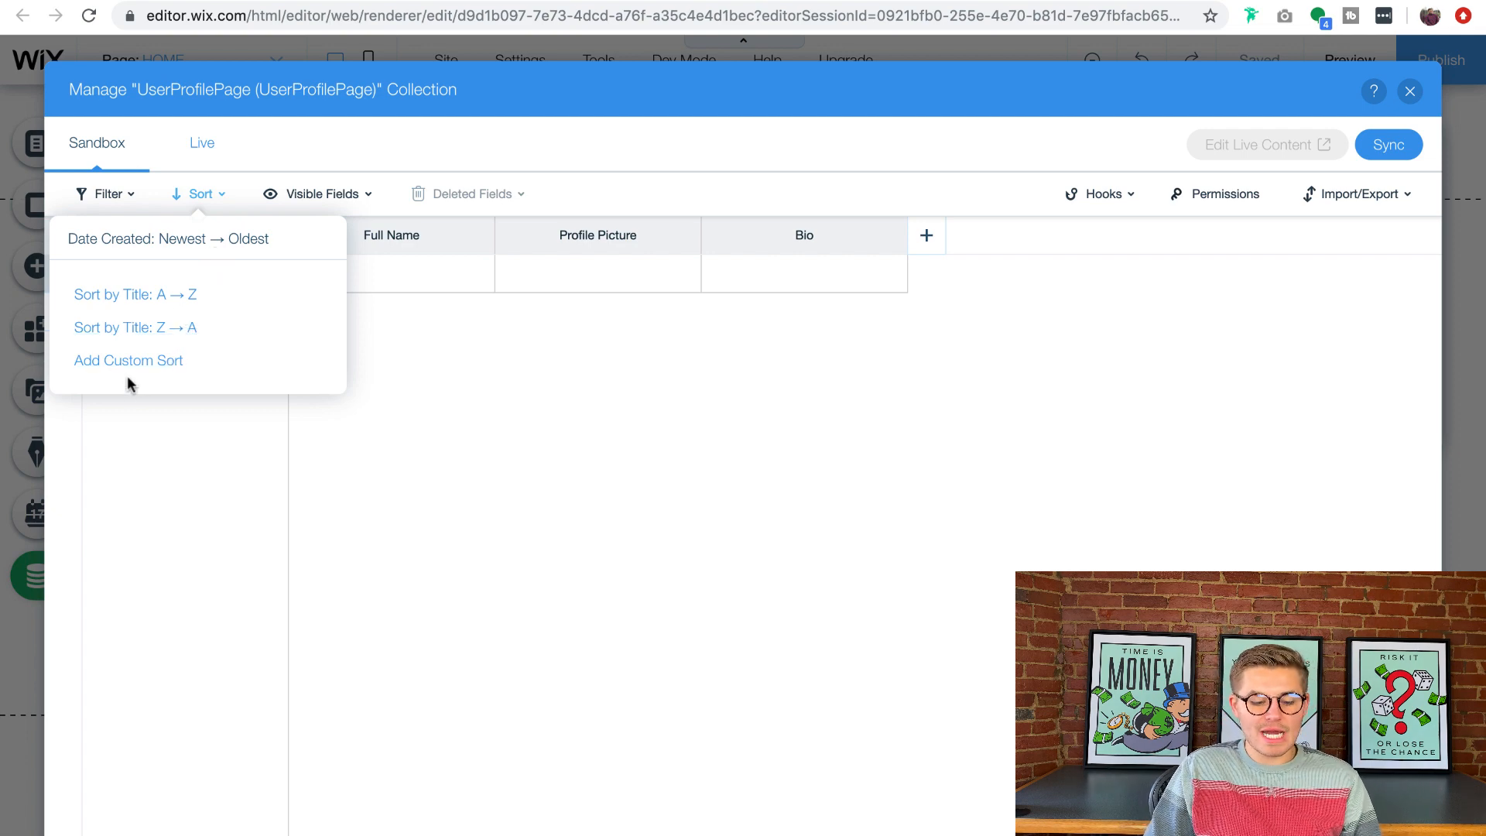
pyautogui.click(119, 192)
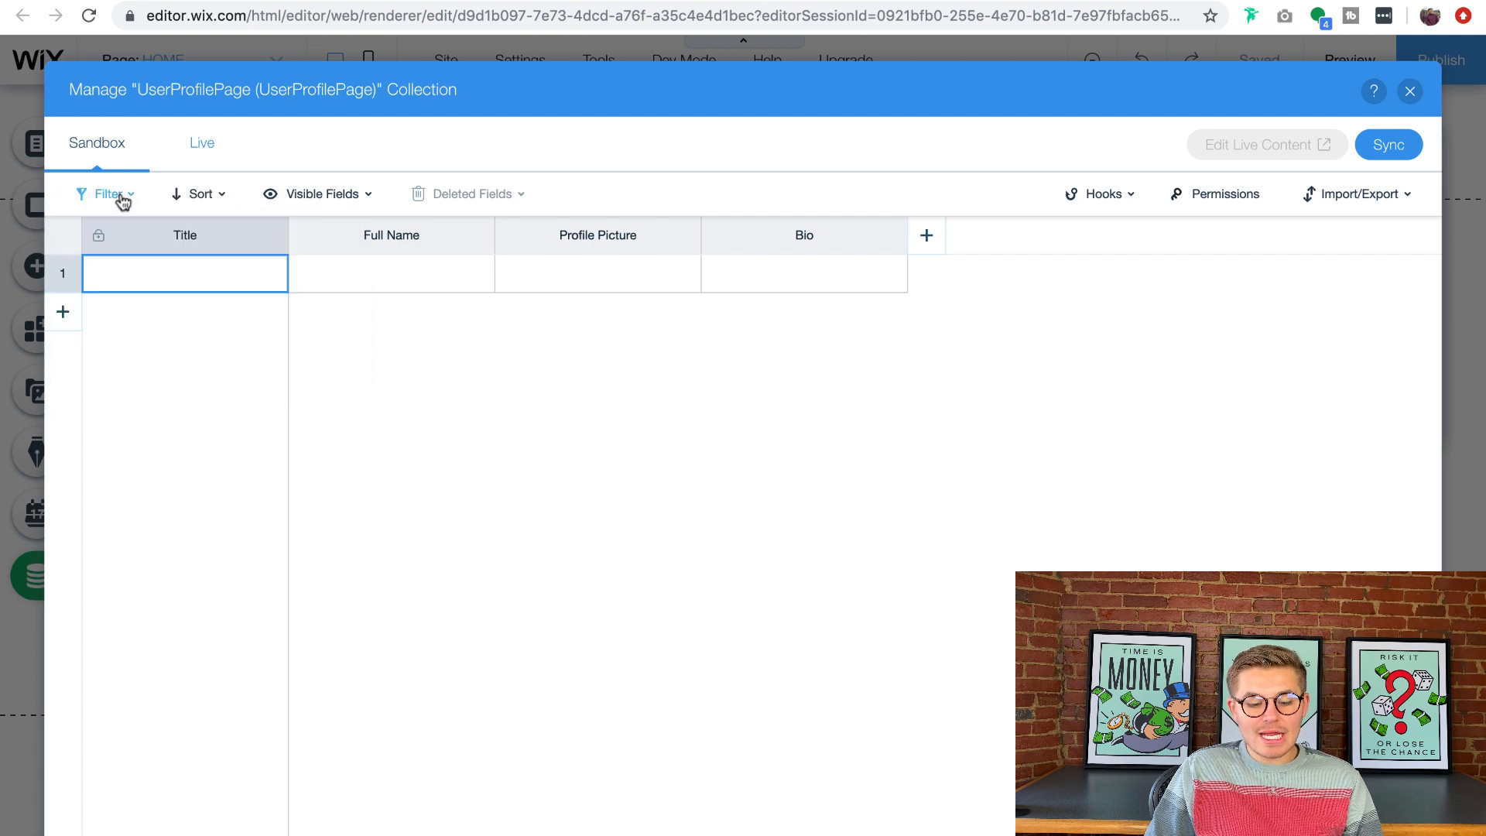
pyautogui.click(119, 192)
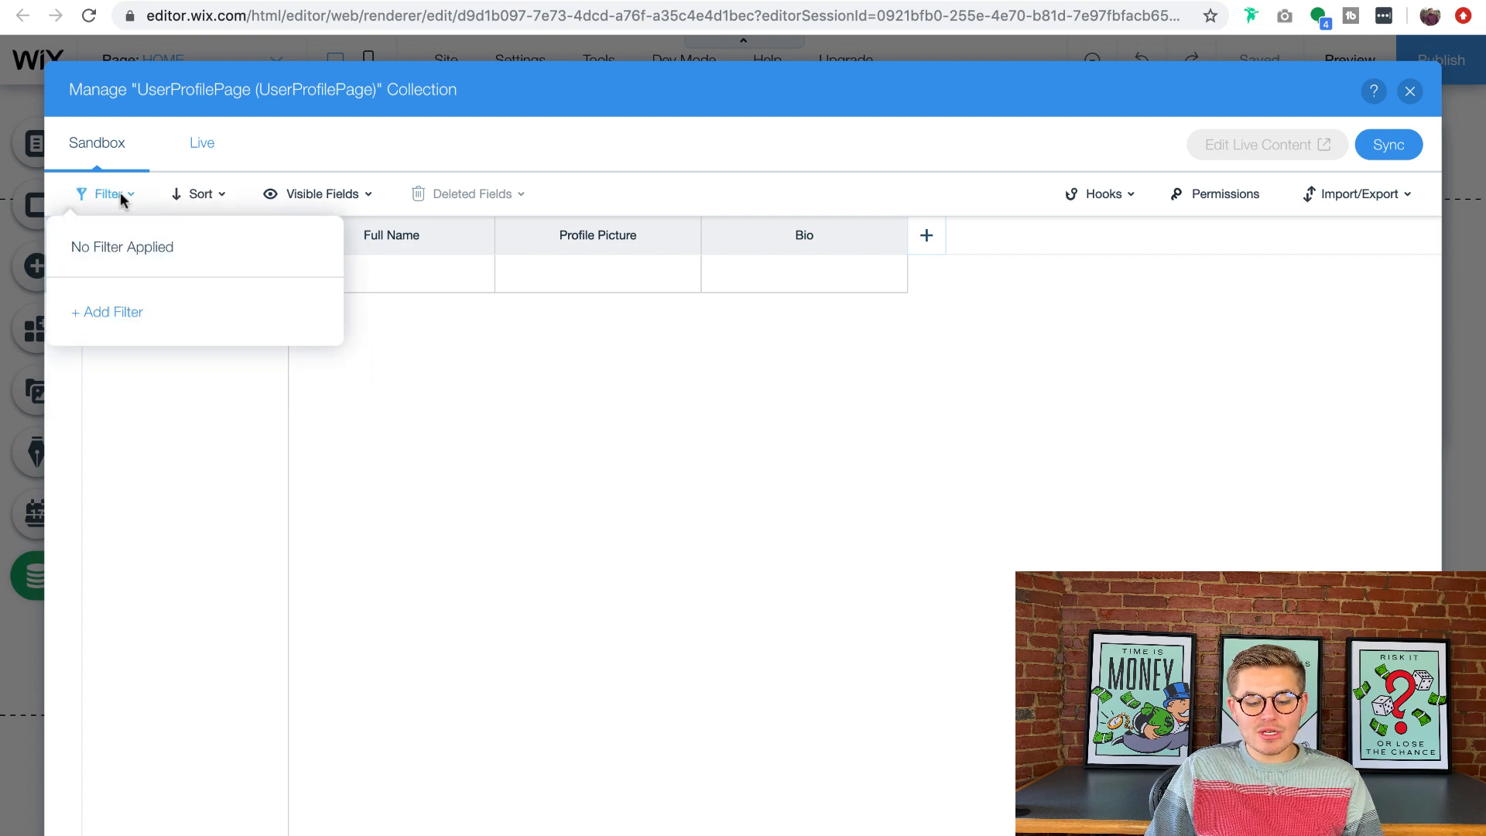
pyautogui.click(116, 312)
pyautogui.click(192, 350)
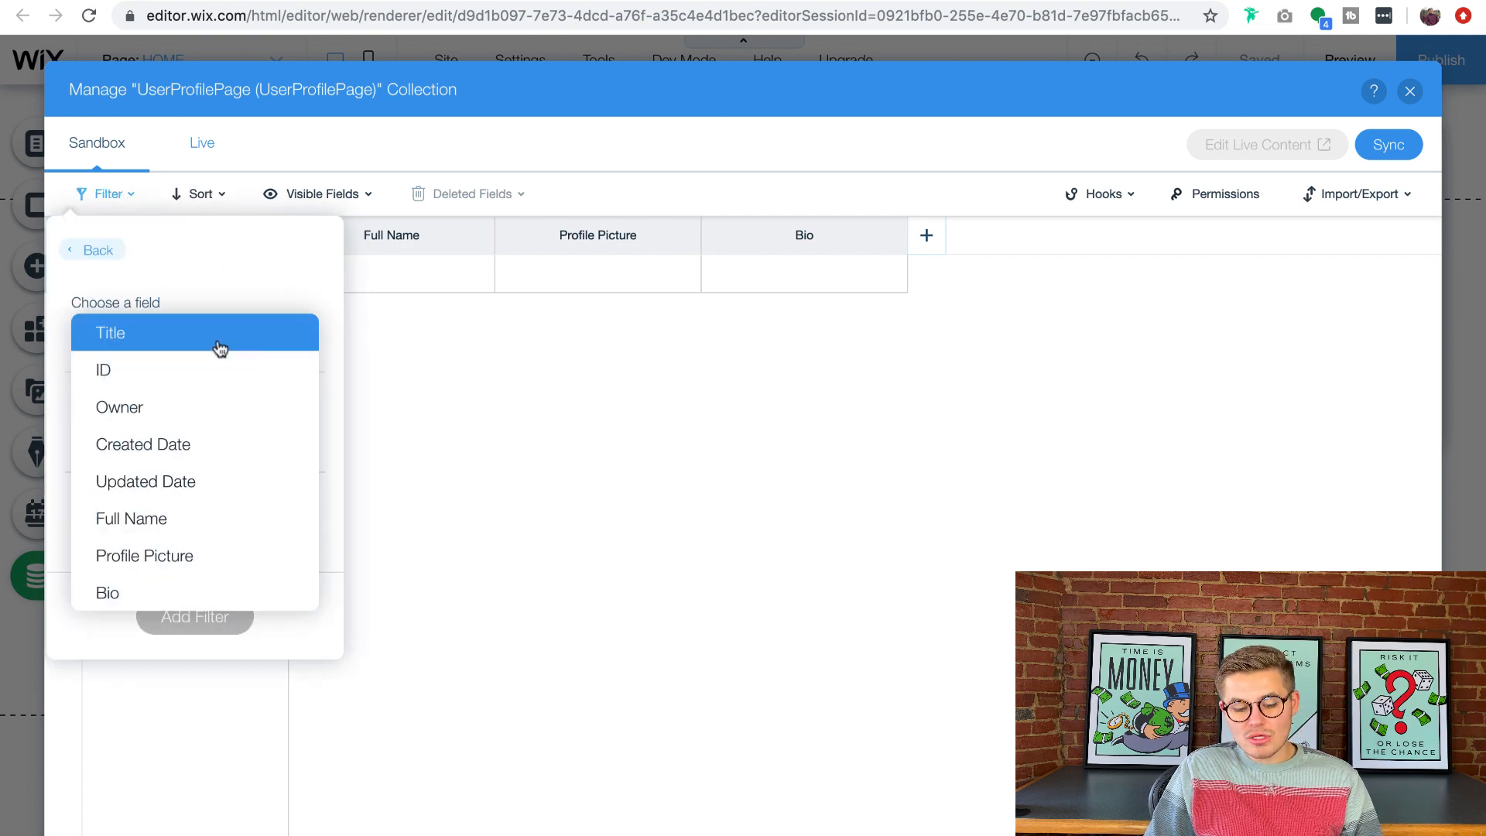
pyautogui.click(209, 518)
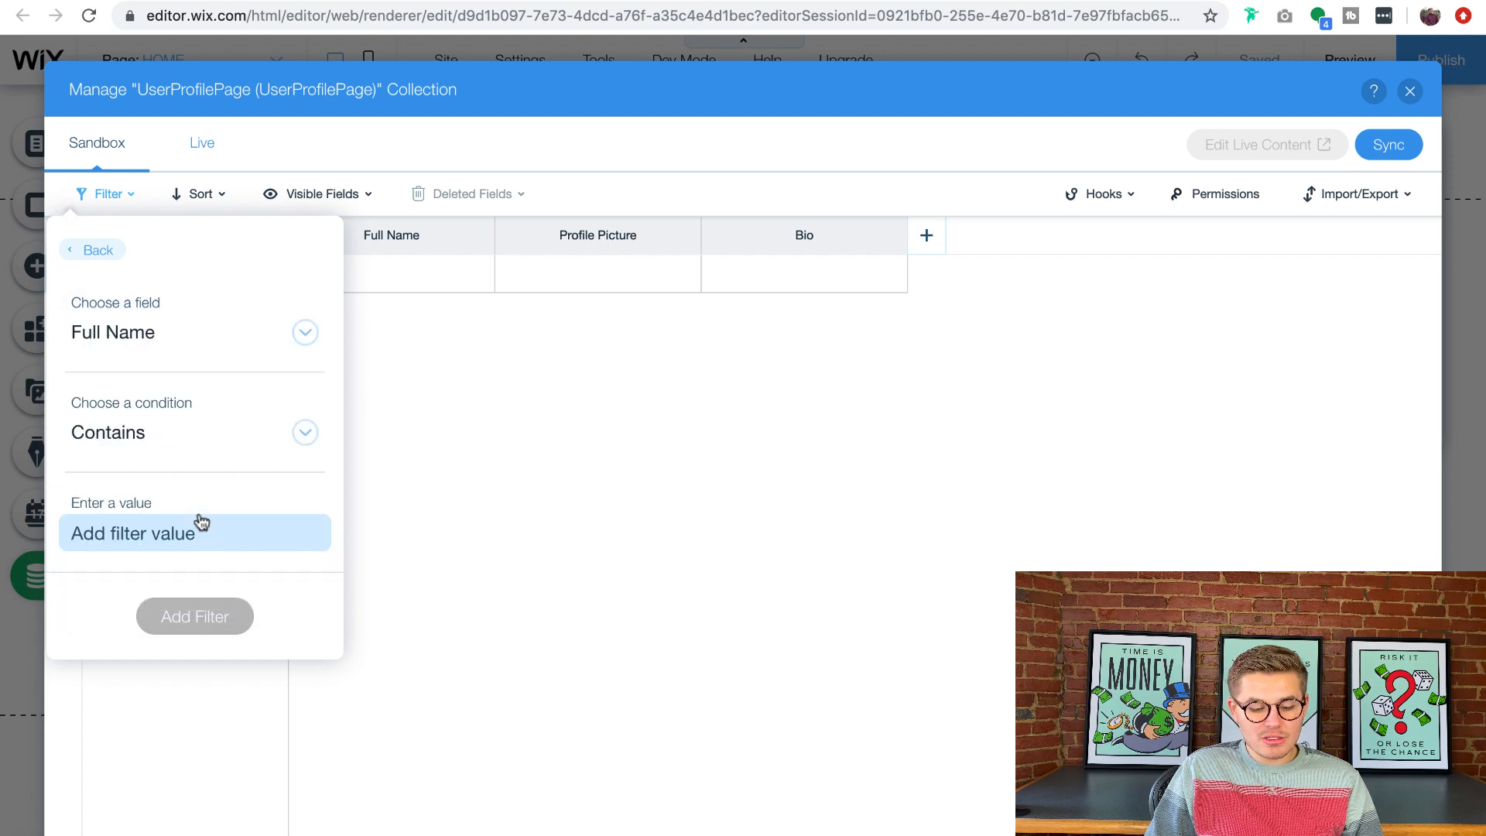
pyautogui.click(211, 447)
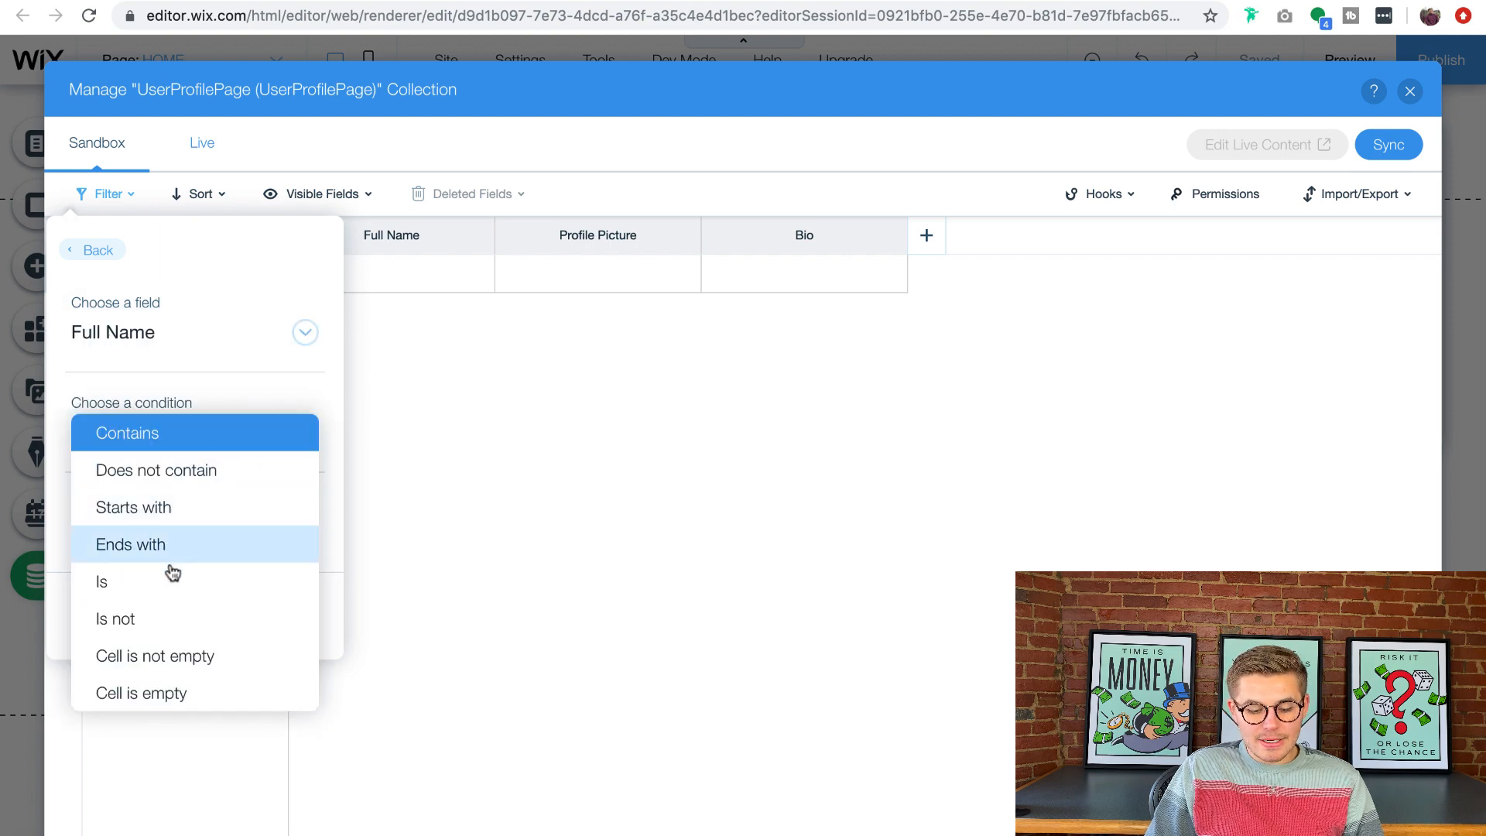
pyautogui.click(186, 436)
pyautogui.click(147, 534)
pyautogui.write('Michael')
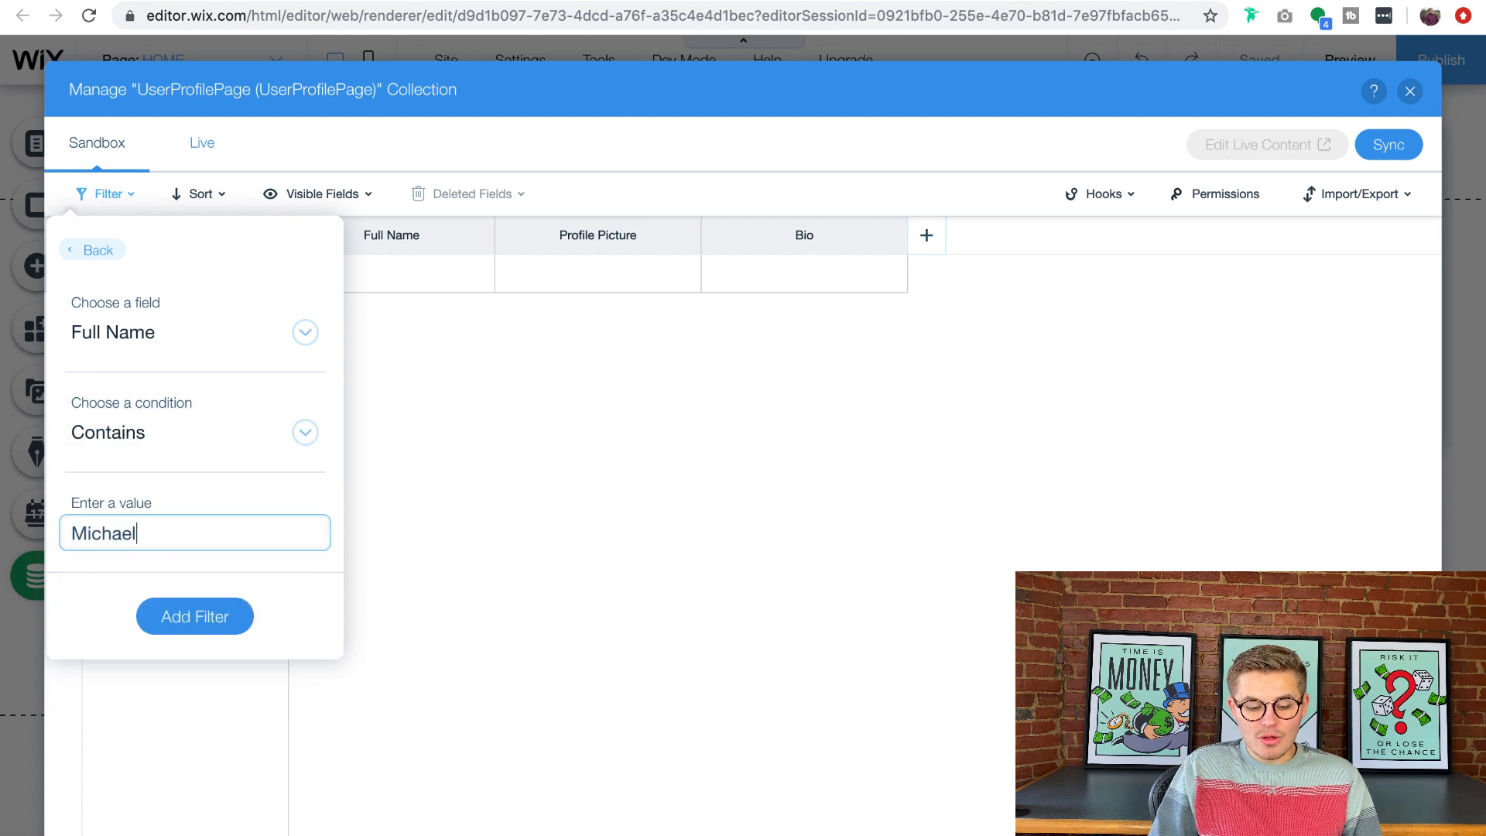
pyautogui.click(191, 616)
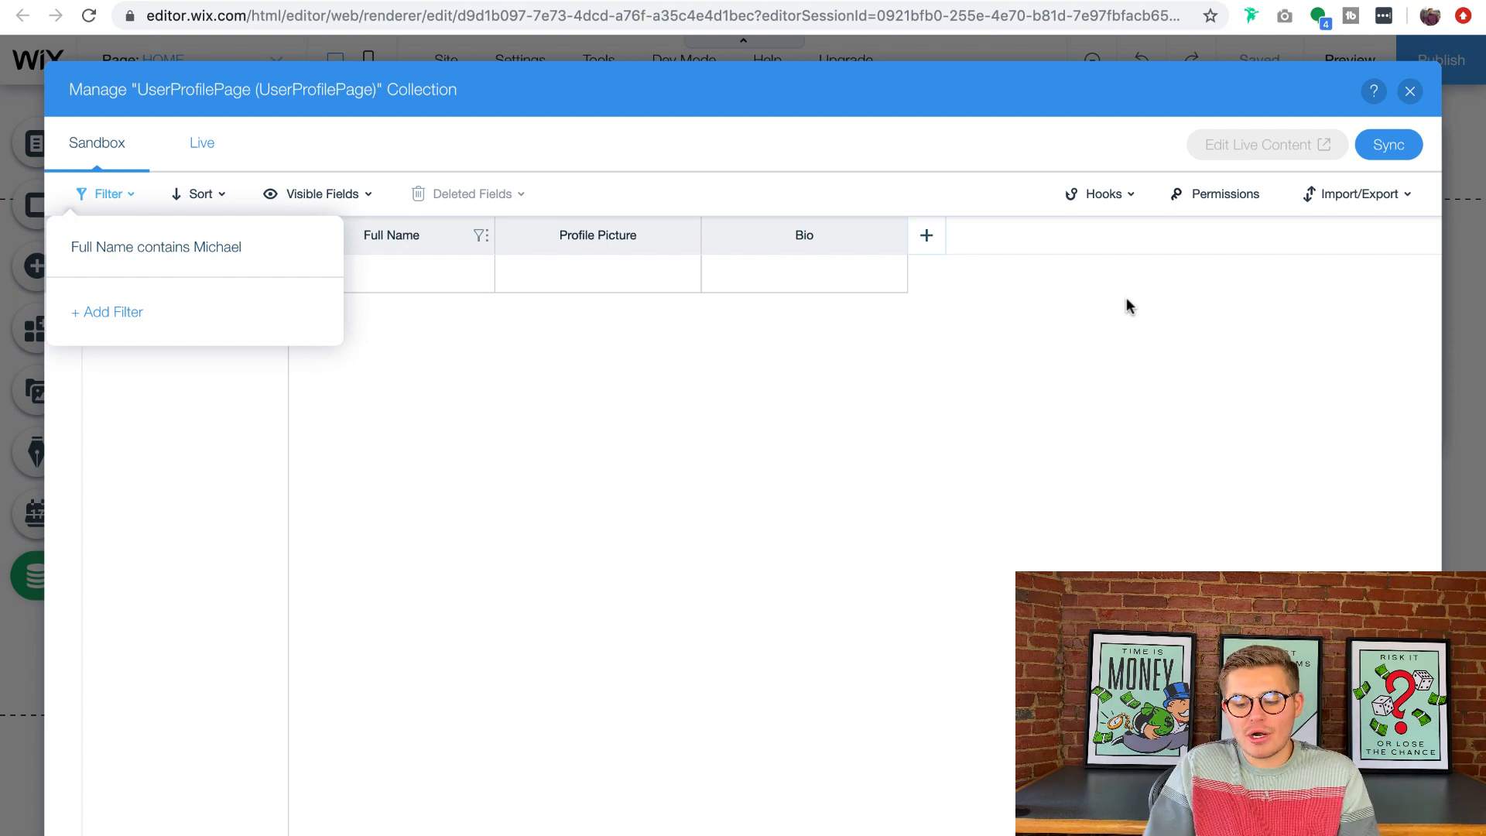
# Step: Close the UserProfilePage collection and publish the site
pyautogui.click(1409, 97)
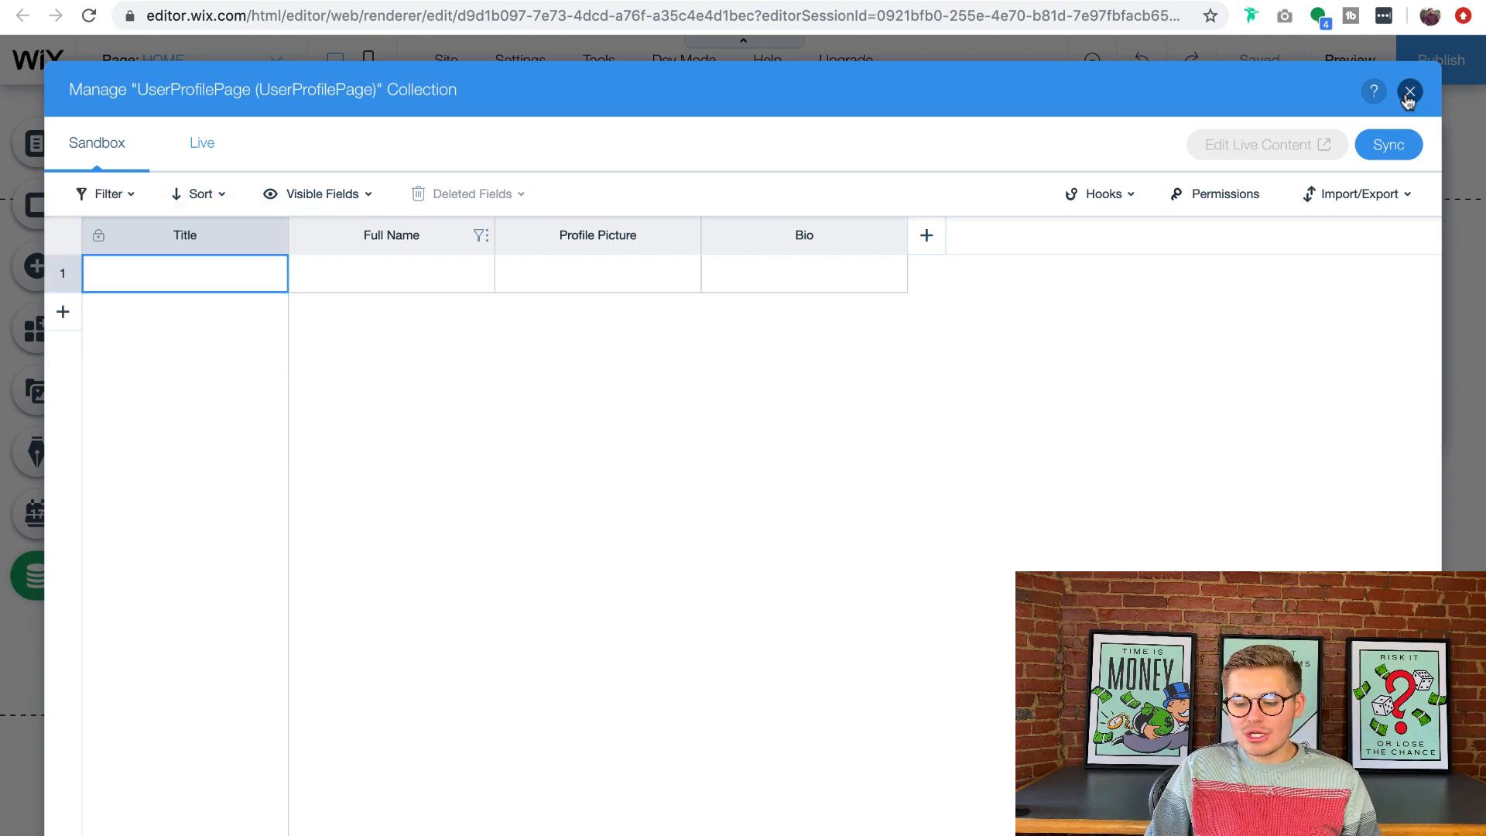
pyautogui.click(1409, 92)
pyautogui.click(1444, 60)
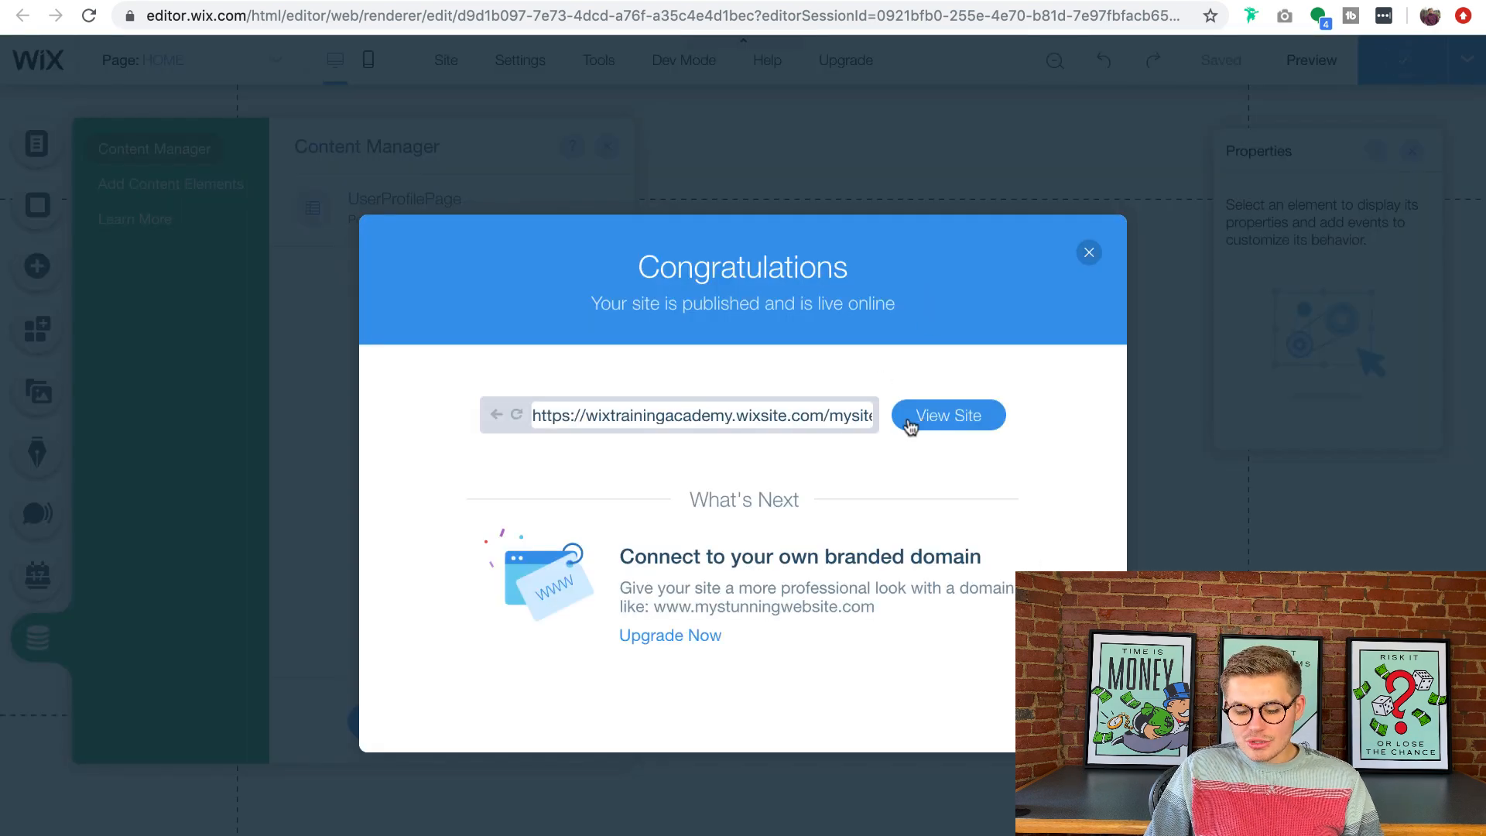
# Step: Save the site, change the site name in its web address to testing-db, and publish the site again
pyautogui.click(1089, 253)
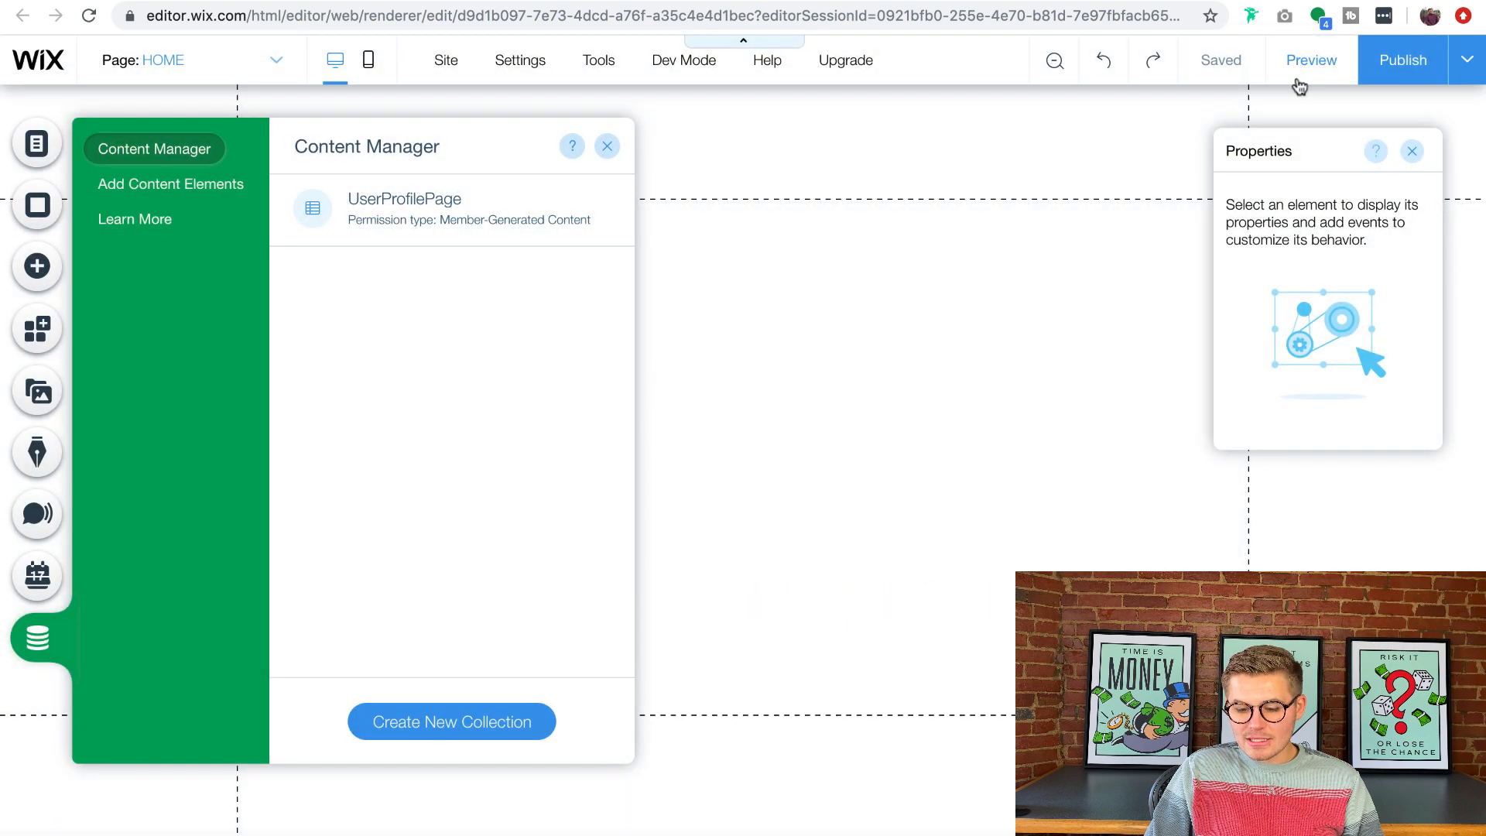
pyautogui.click(1214, 71)
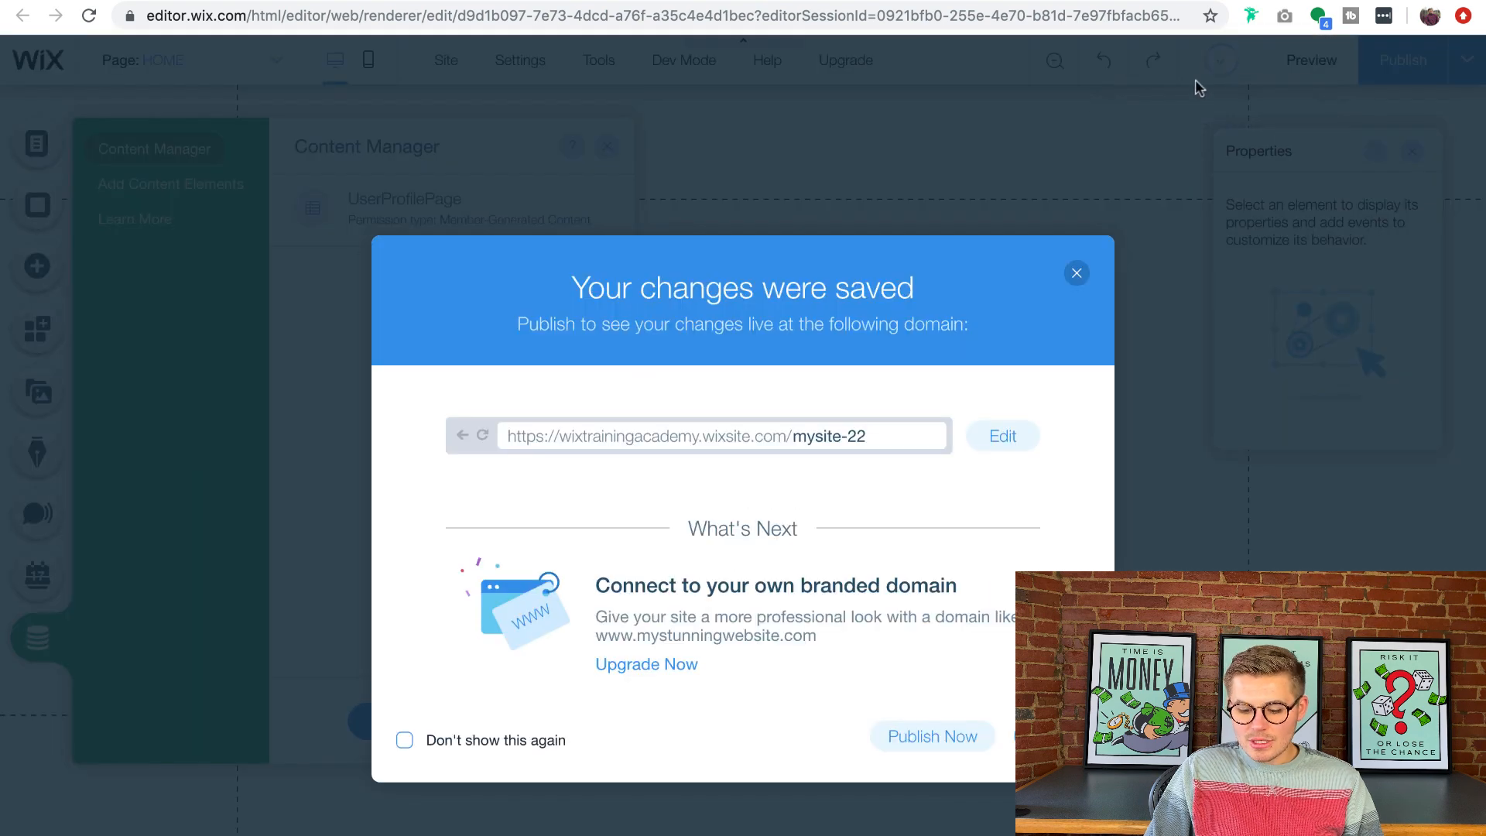
pyautogui.click(1004, 435)
pyautogui.write('Tes')
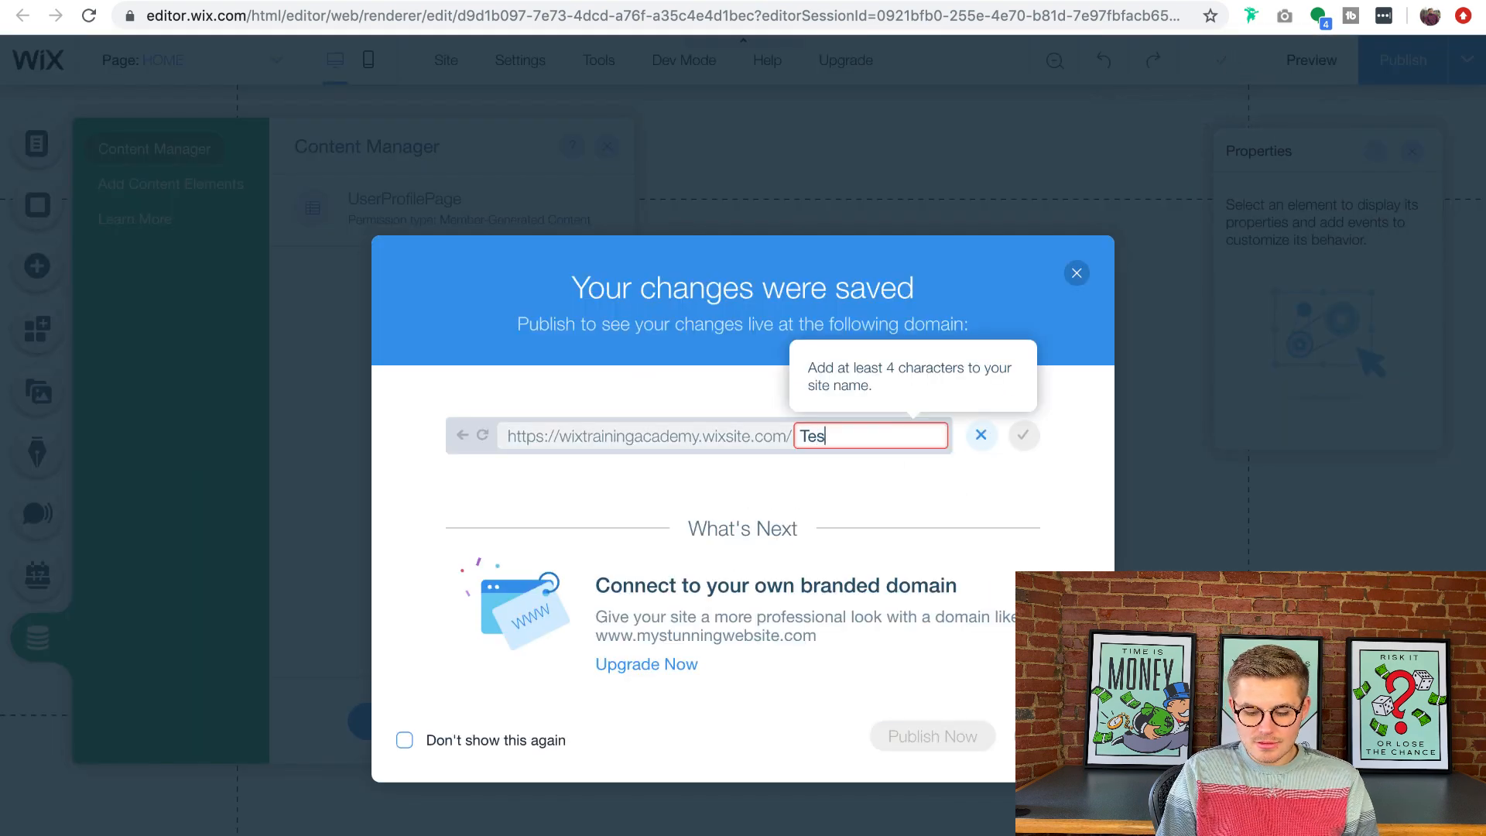
pyautogui.write('tinf-DB')
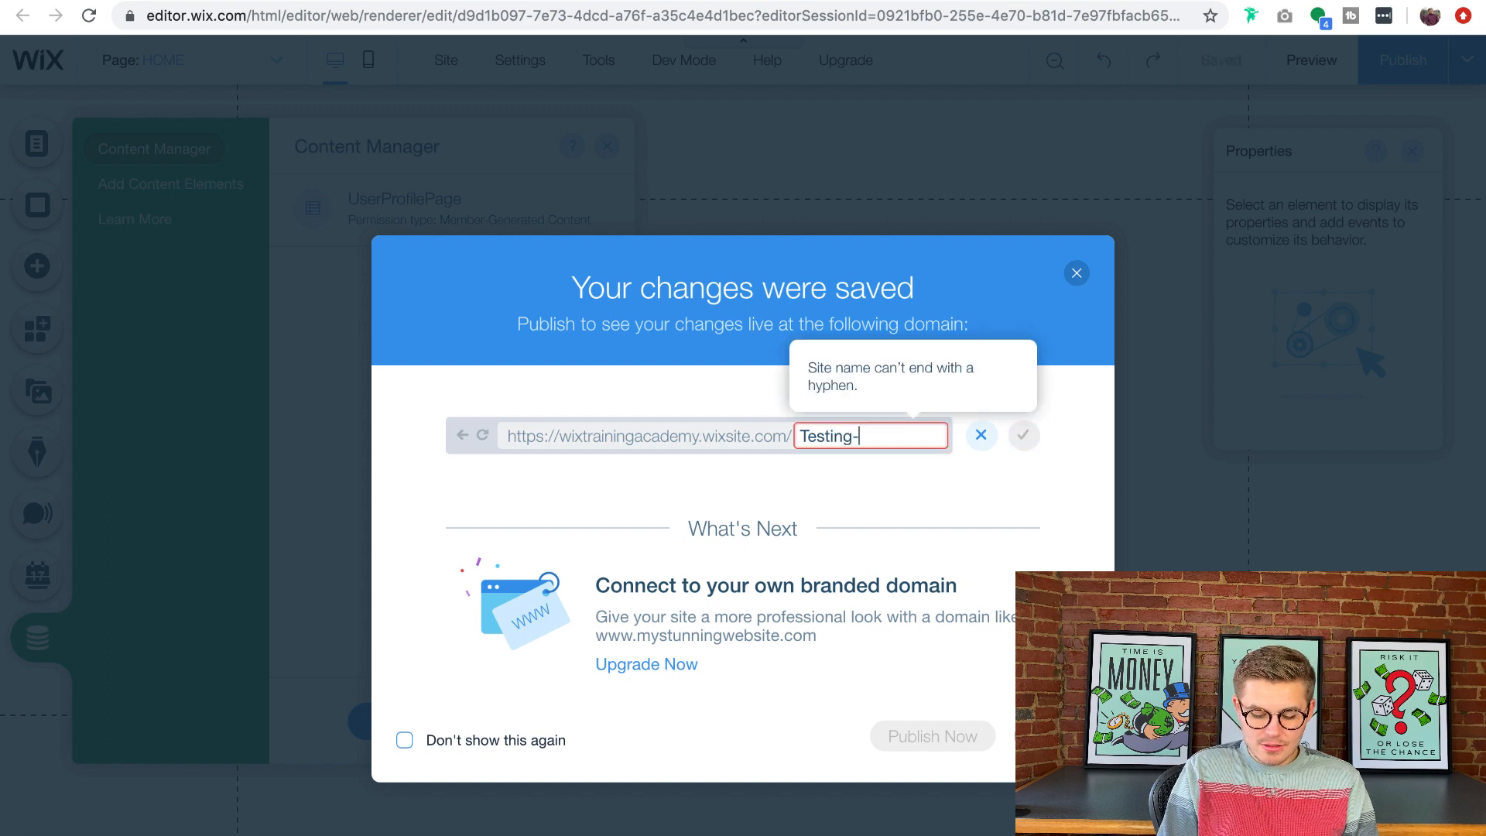
pyautogui.click(1023, 437)
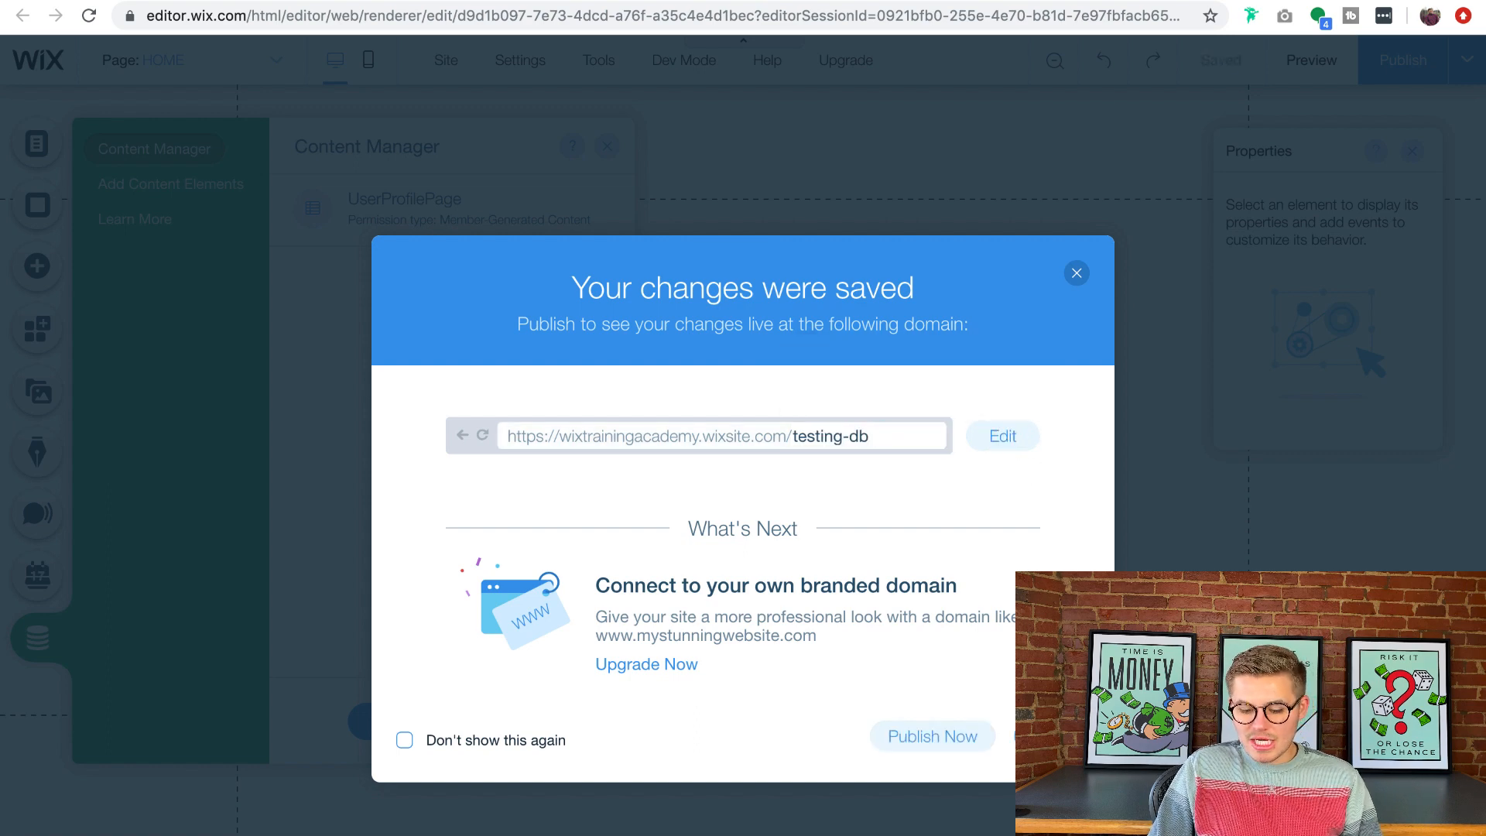
pyautogui.click(1053, 736)
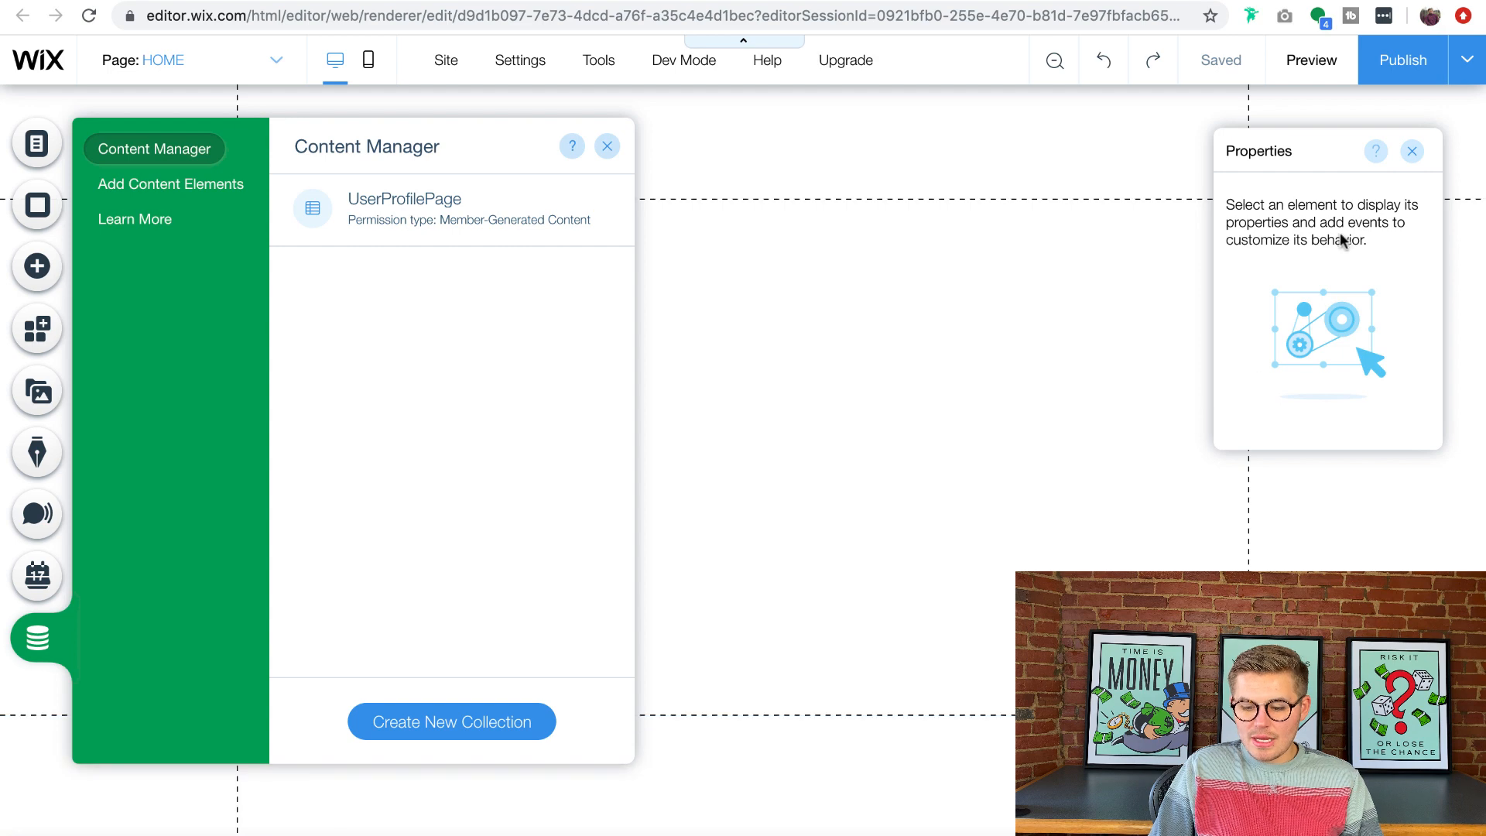
pyautogui.click(1389, 60)
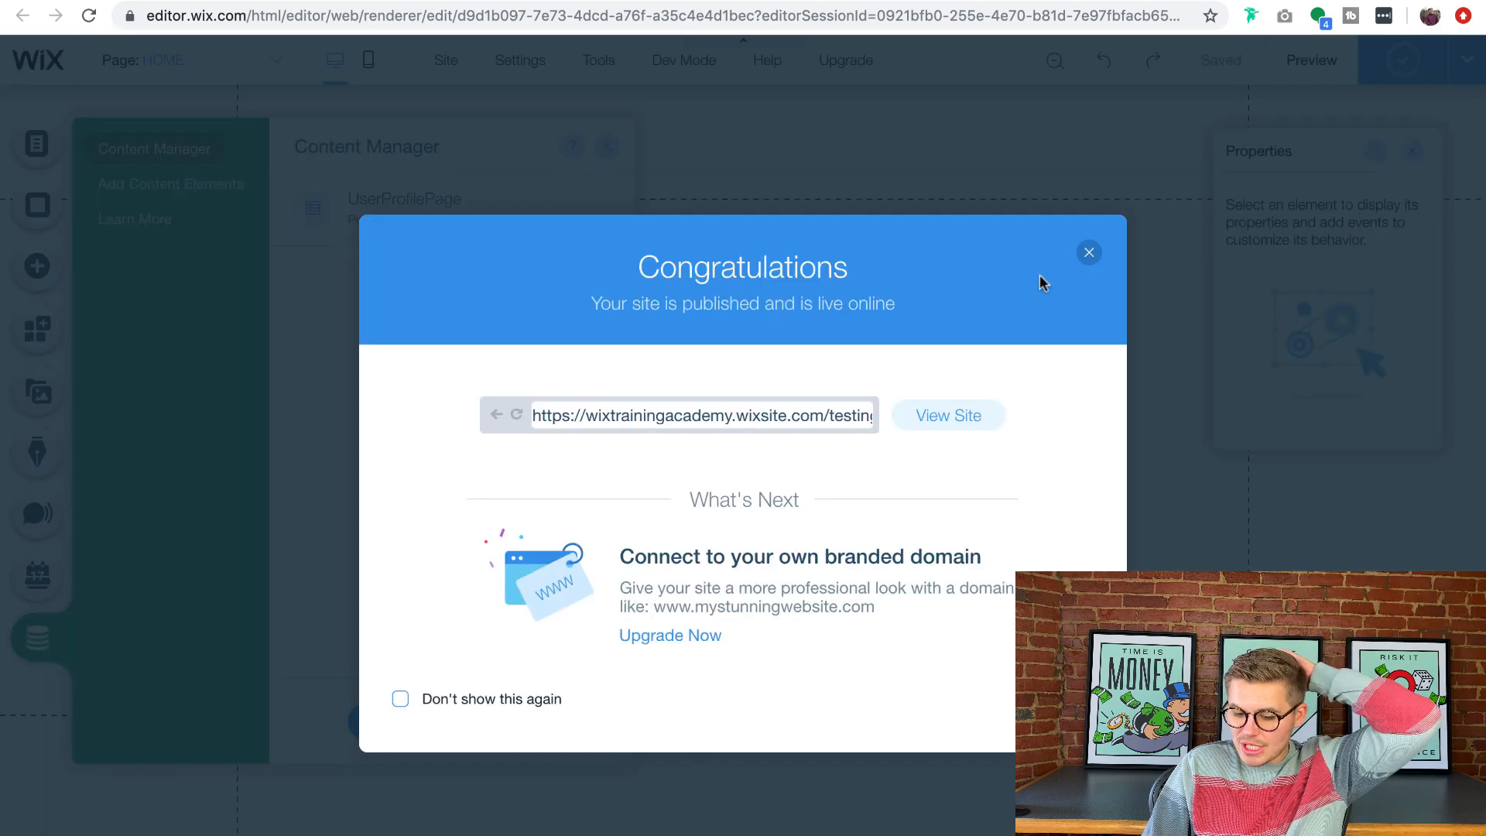
pyautogui.click(1088, 252)
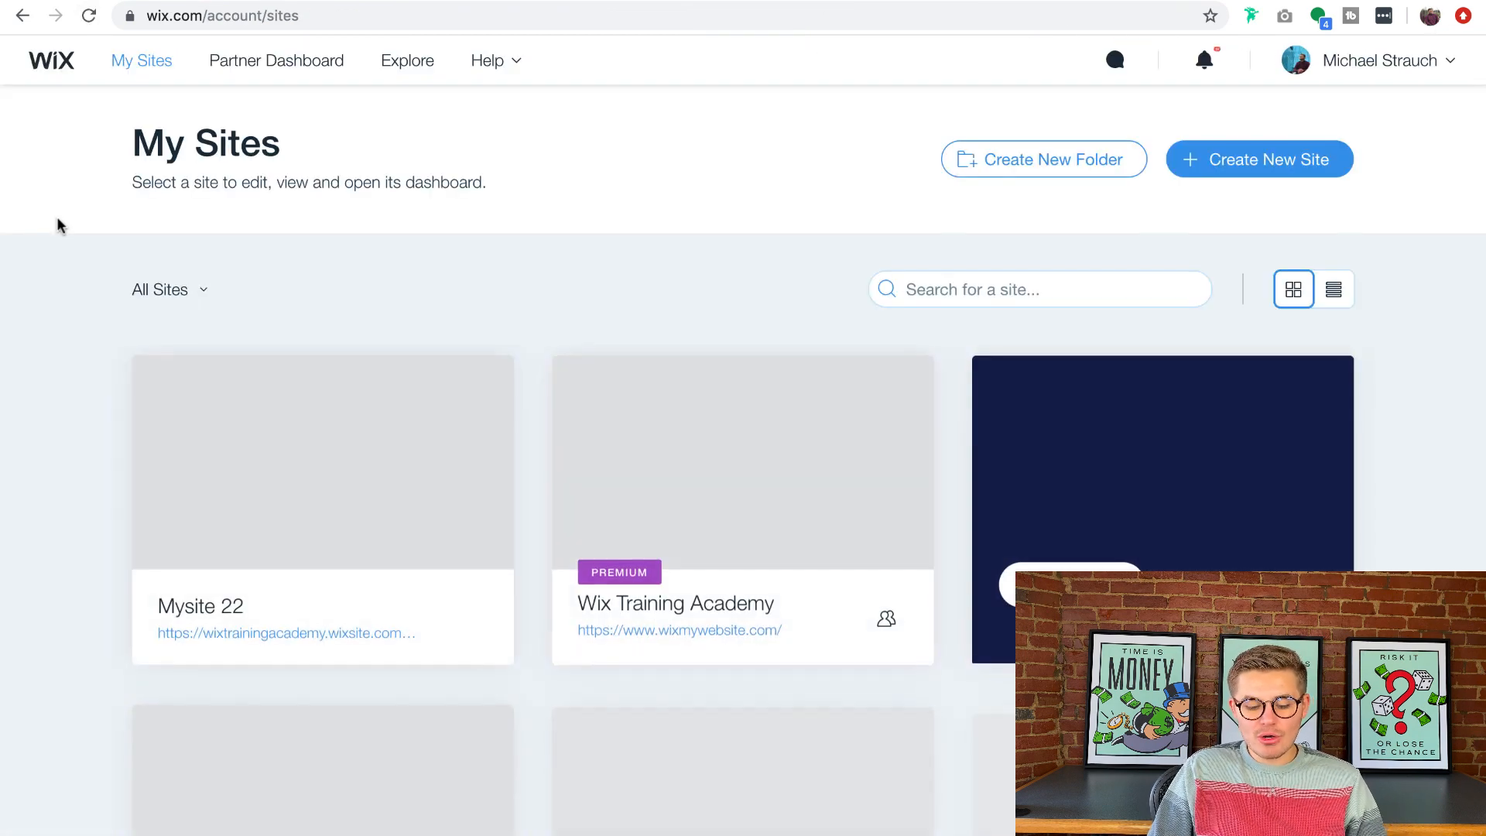
# Step: Open the Mysite 22 dashboard from the account's site list and open the UserProfilePage collection in its database
pyautogui.click(280, 458)
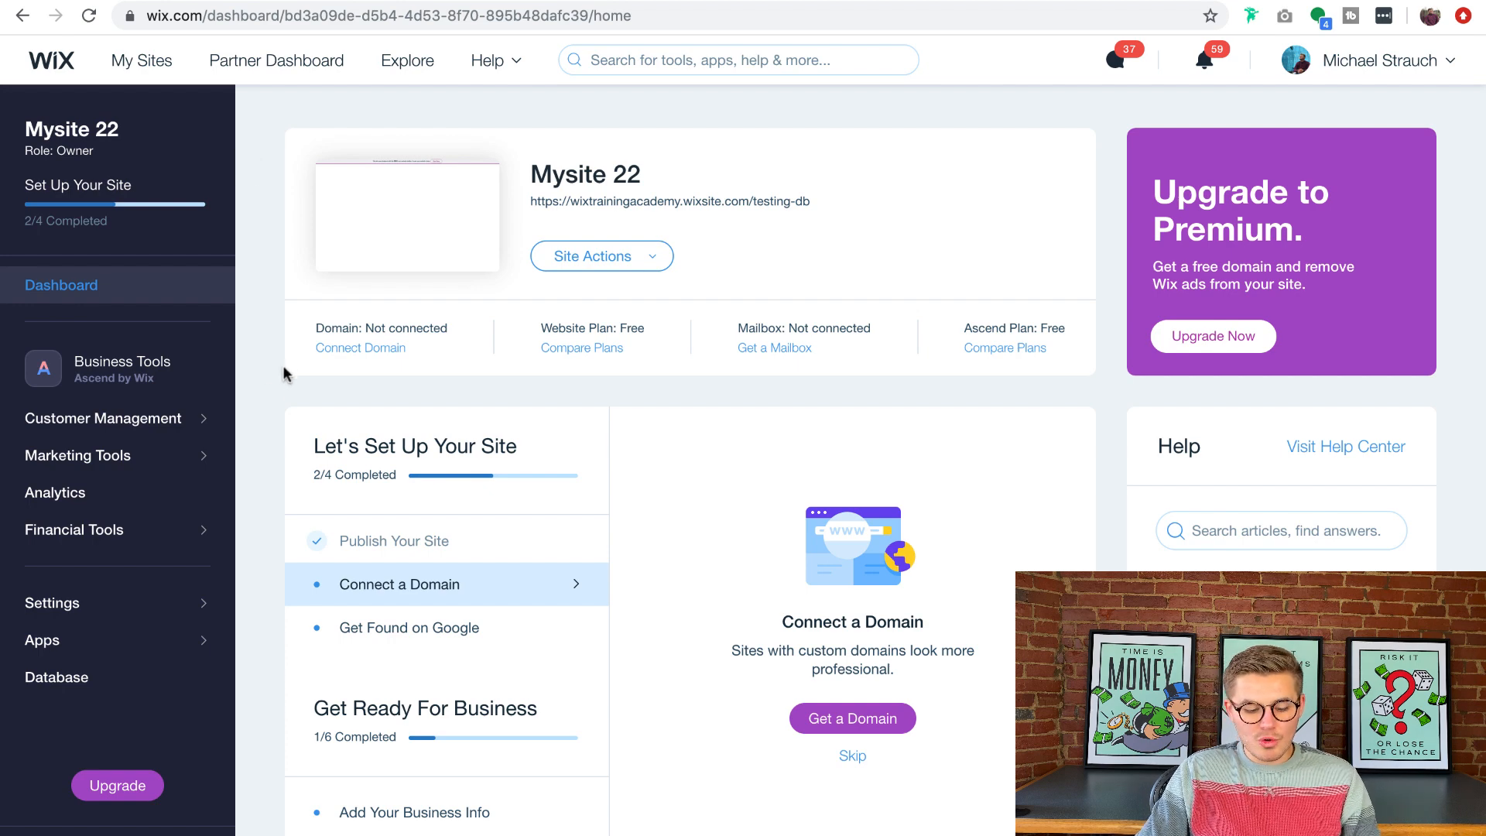
pyautogui.click(68, 679)
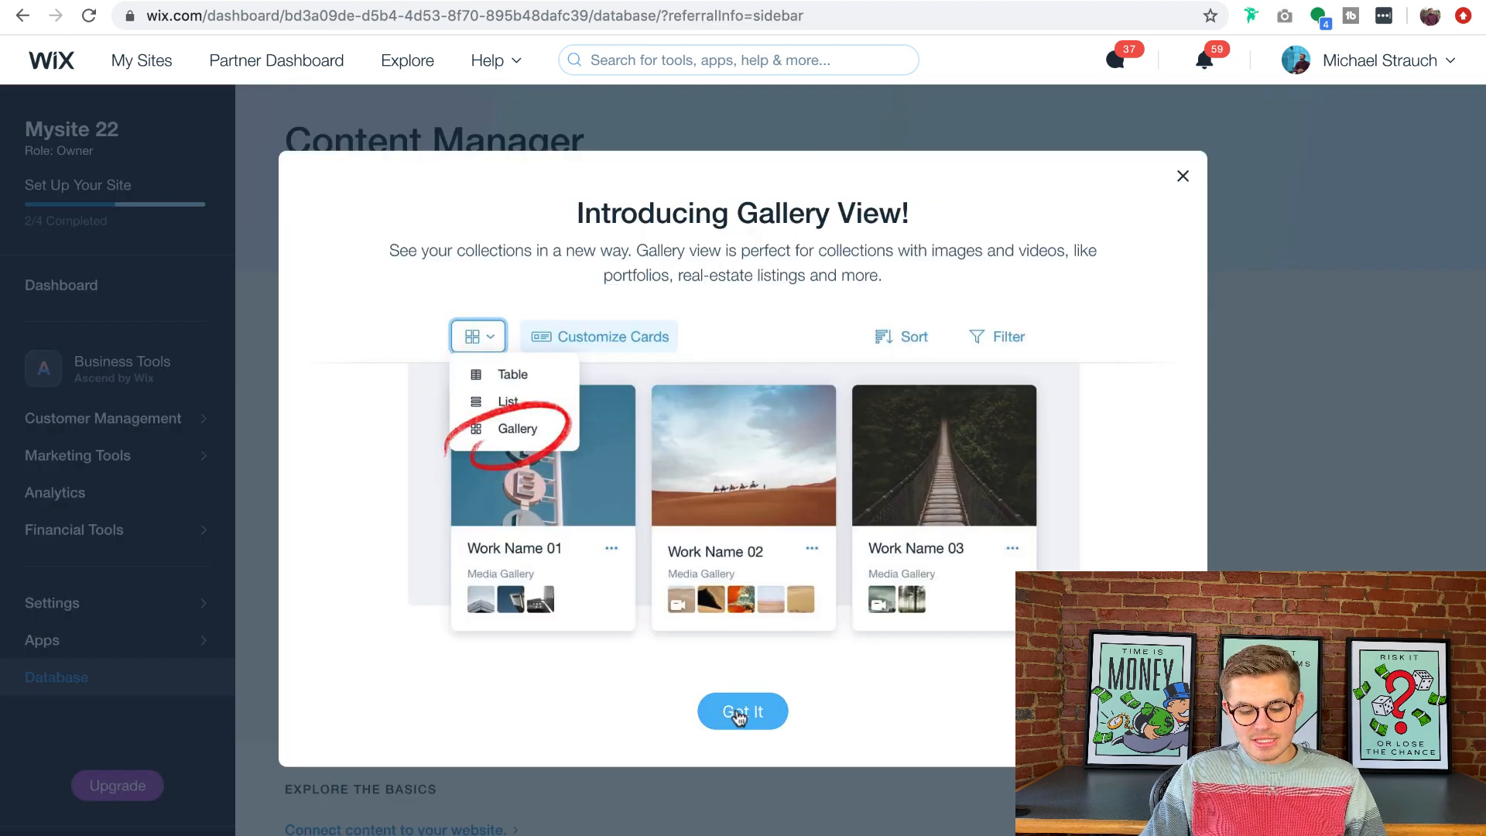
pyautogui.click(739, 714)
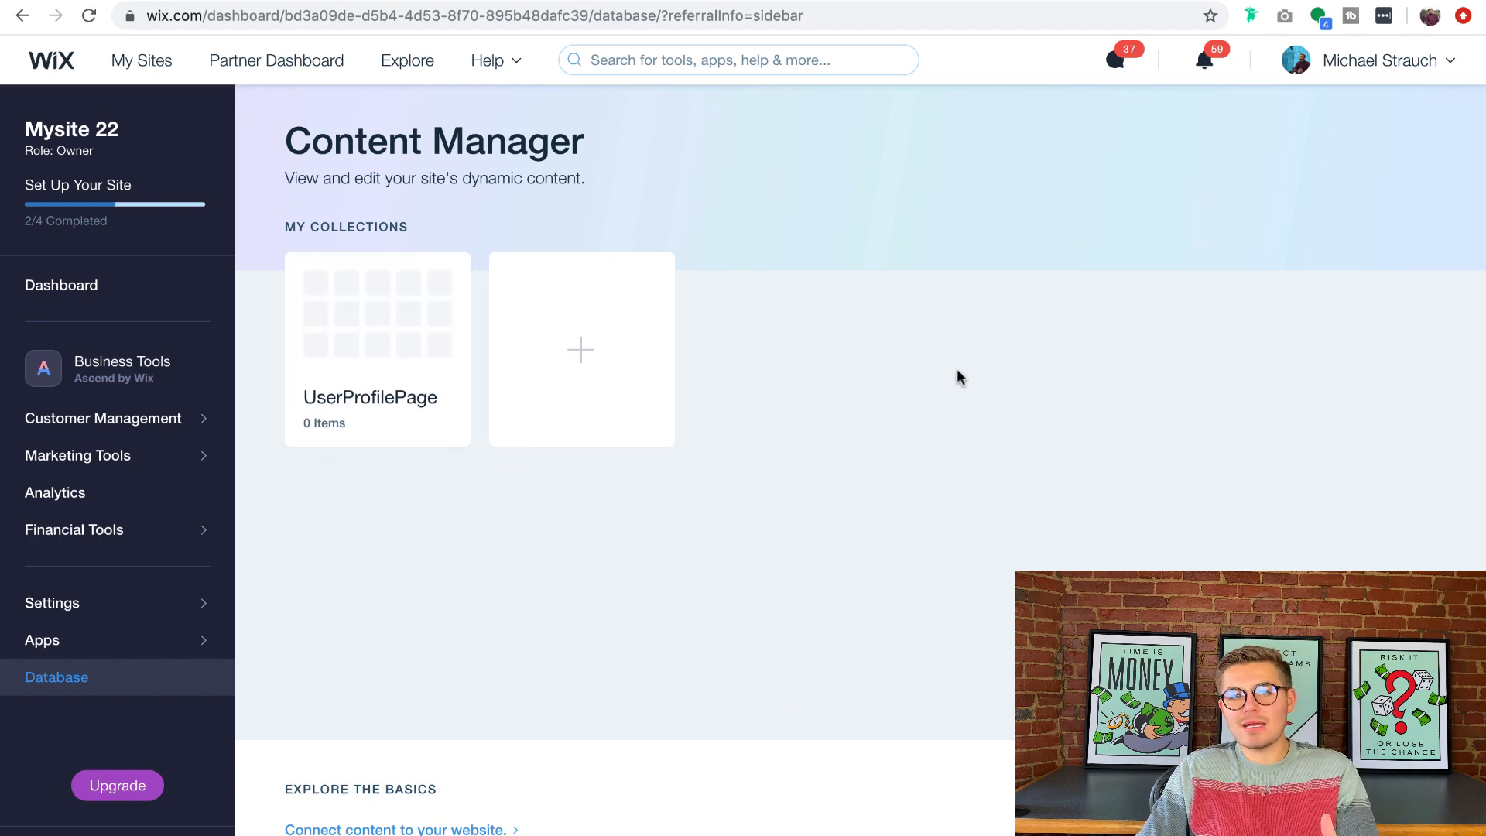
pyautogui.moveTo(298, 375)
pyautogui.click(384, 312)
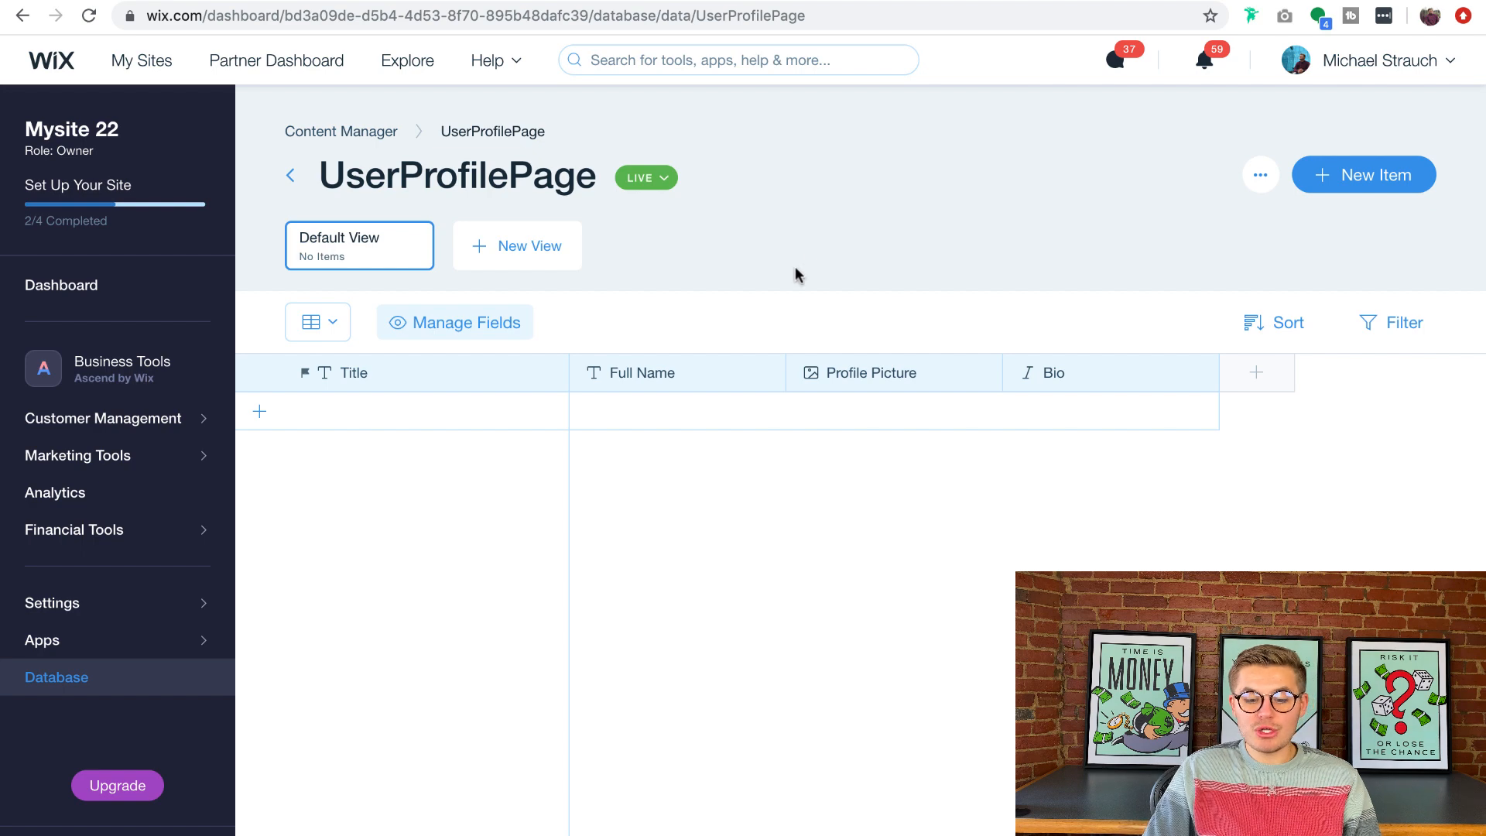
# Step: Examine the Live and Sandbox options of the UserProfilePage collection
pyautogui.click(664, 179)
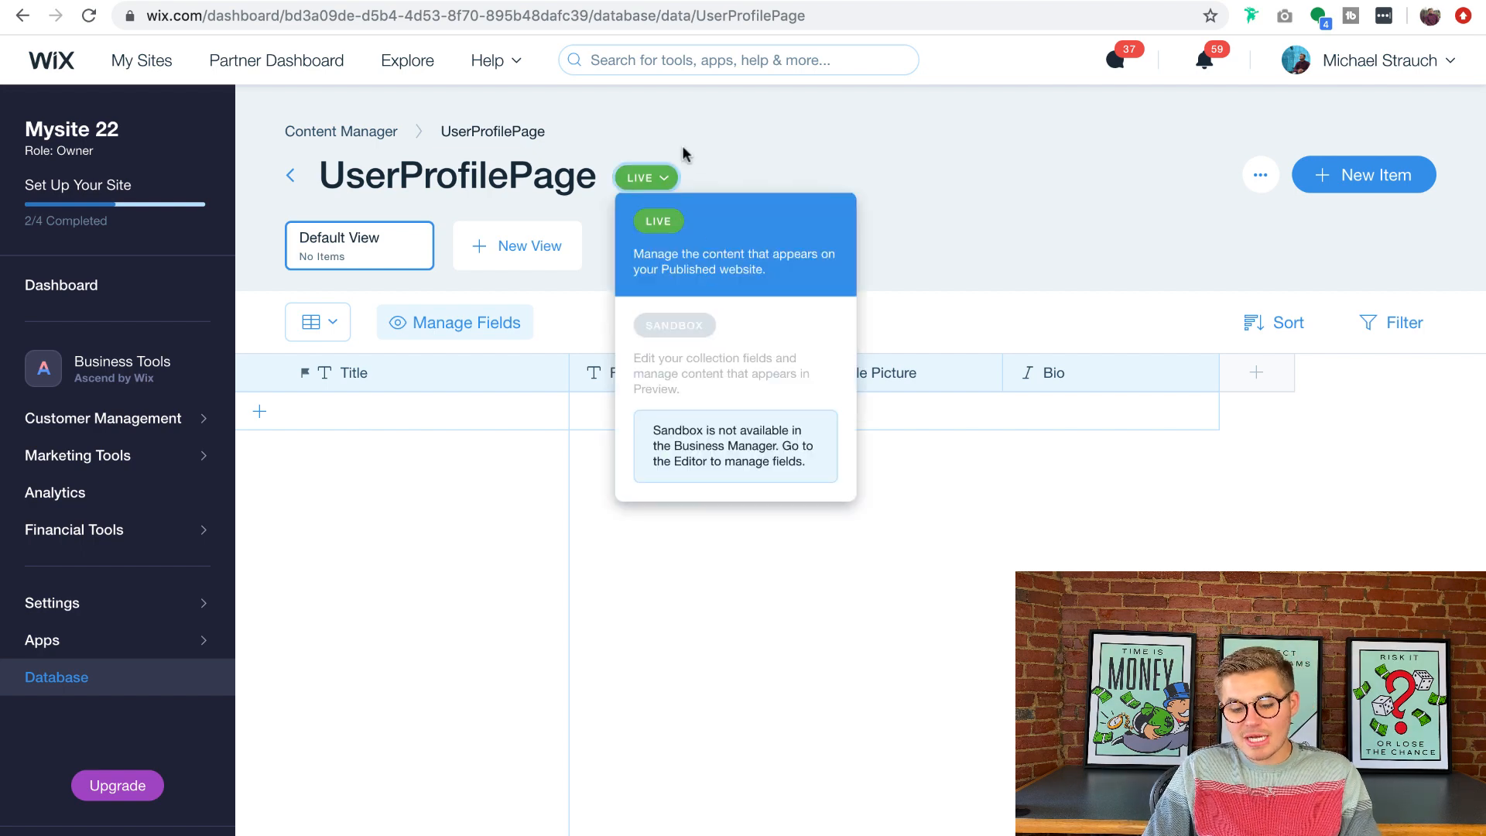
pyautogui.click(657, 182)
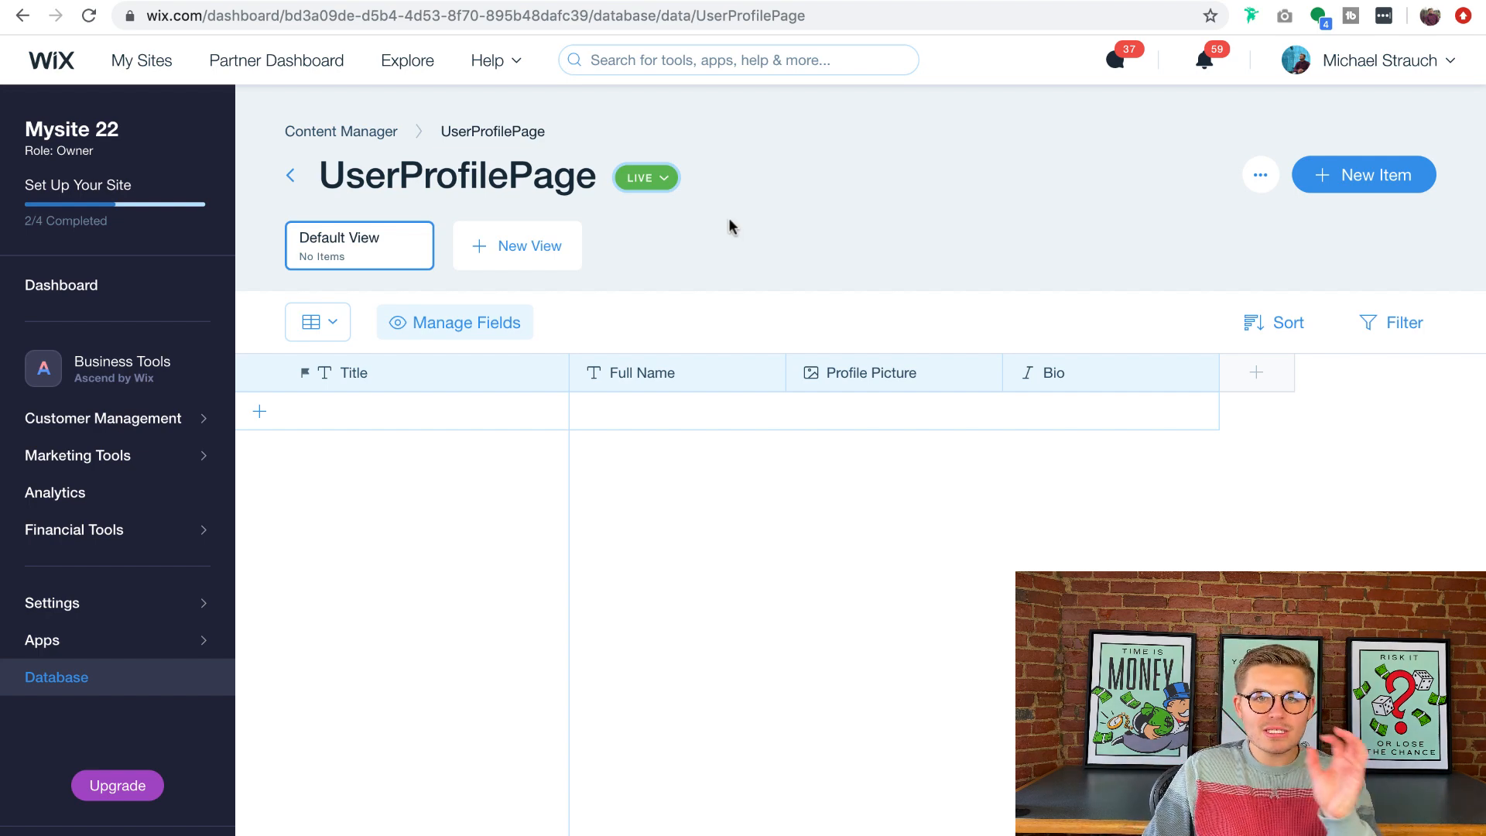
pyautogui.click(660, 184)
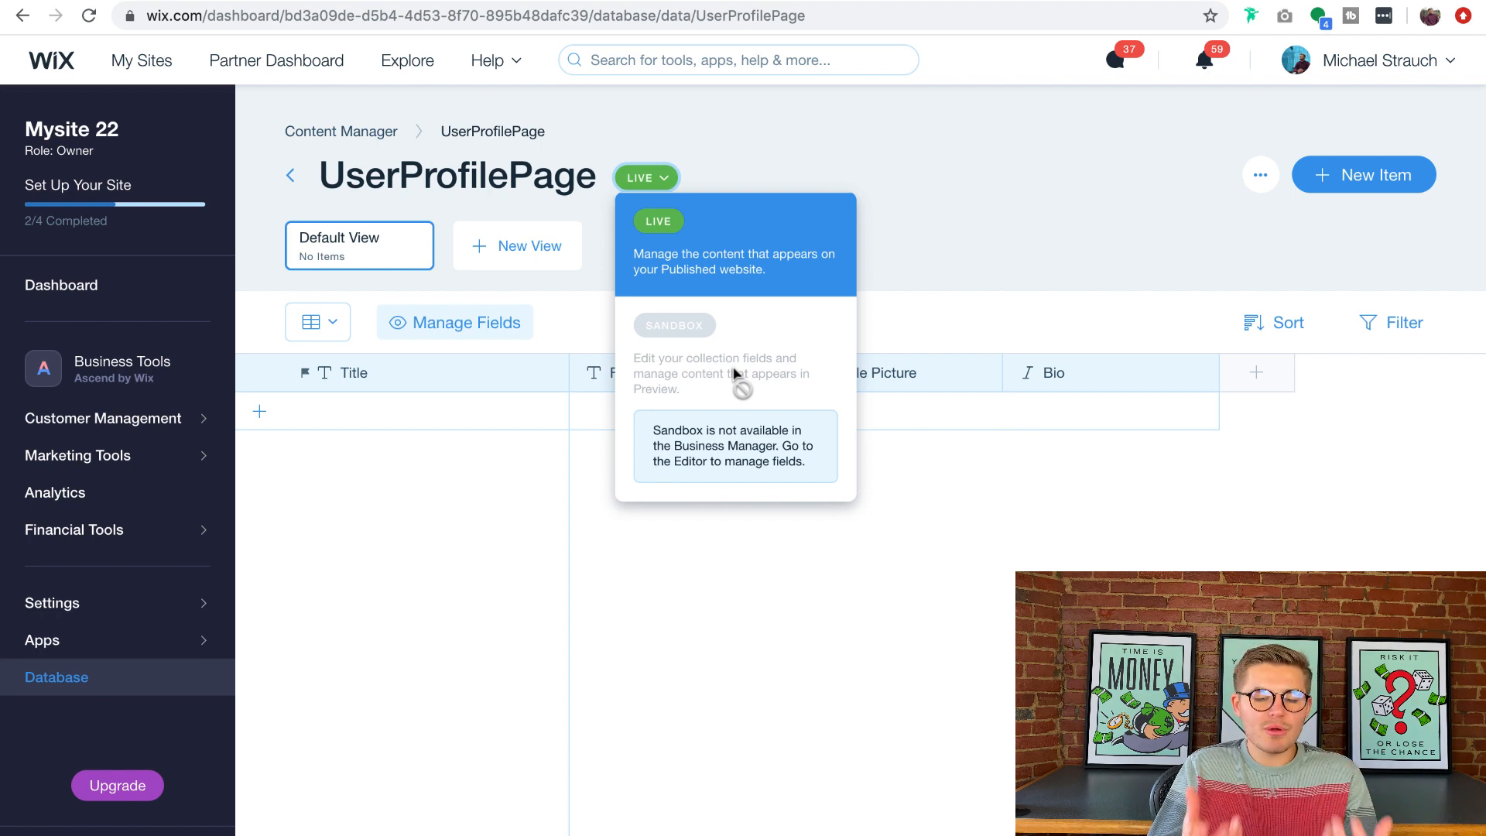
pyautogui.click(975, 233)
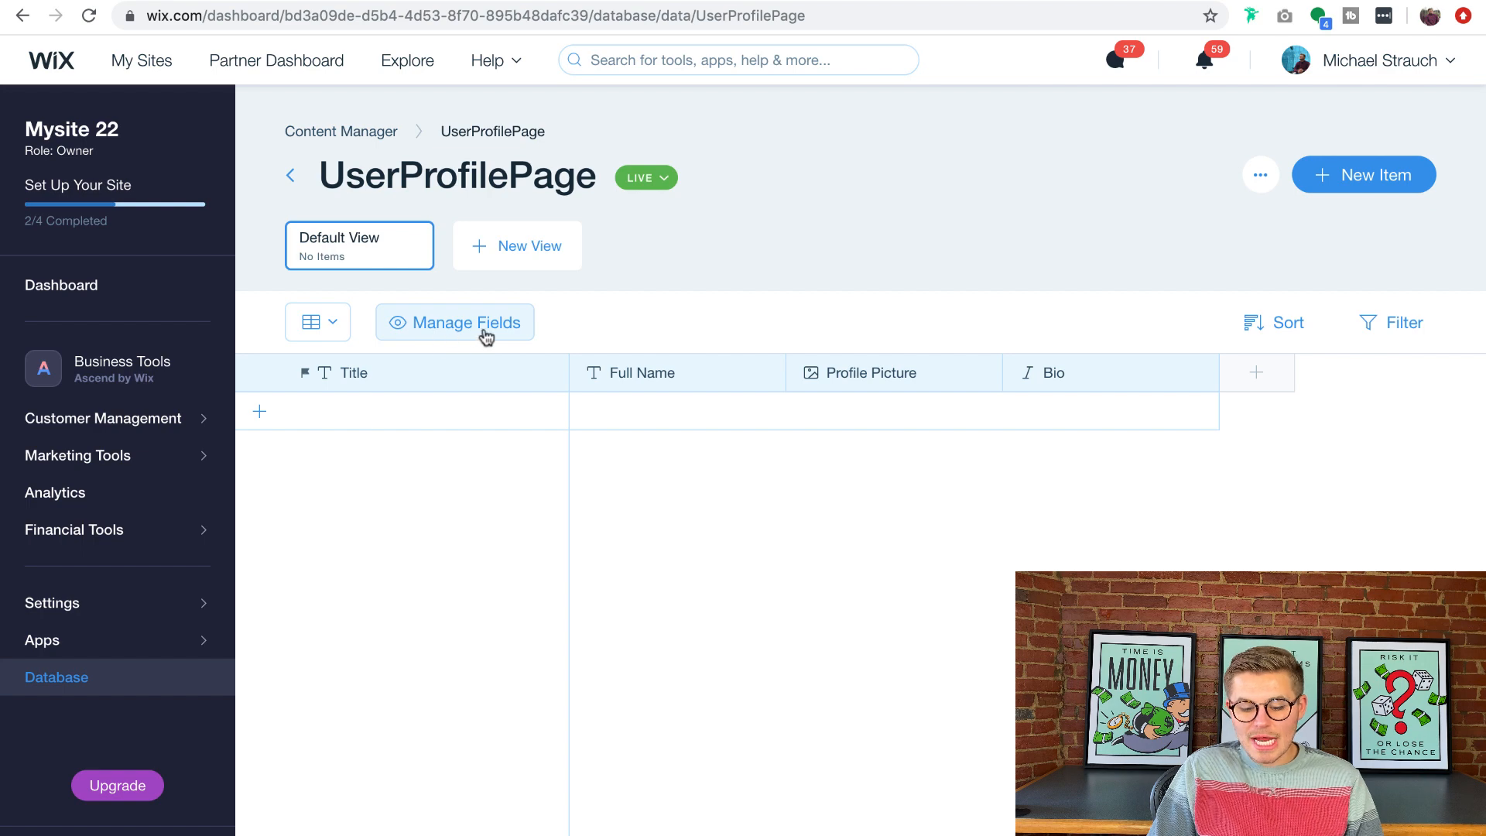
# Step: View the collection in the list and gallery layouts, return to the table layout, and check the import and export options
pyautogui.click(325, 322)
pyautogui.click(345, 397)
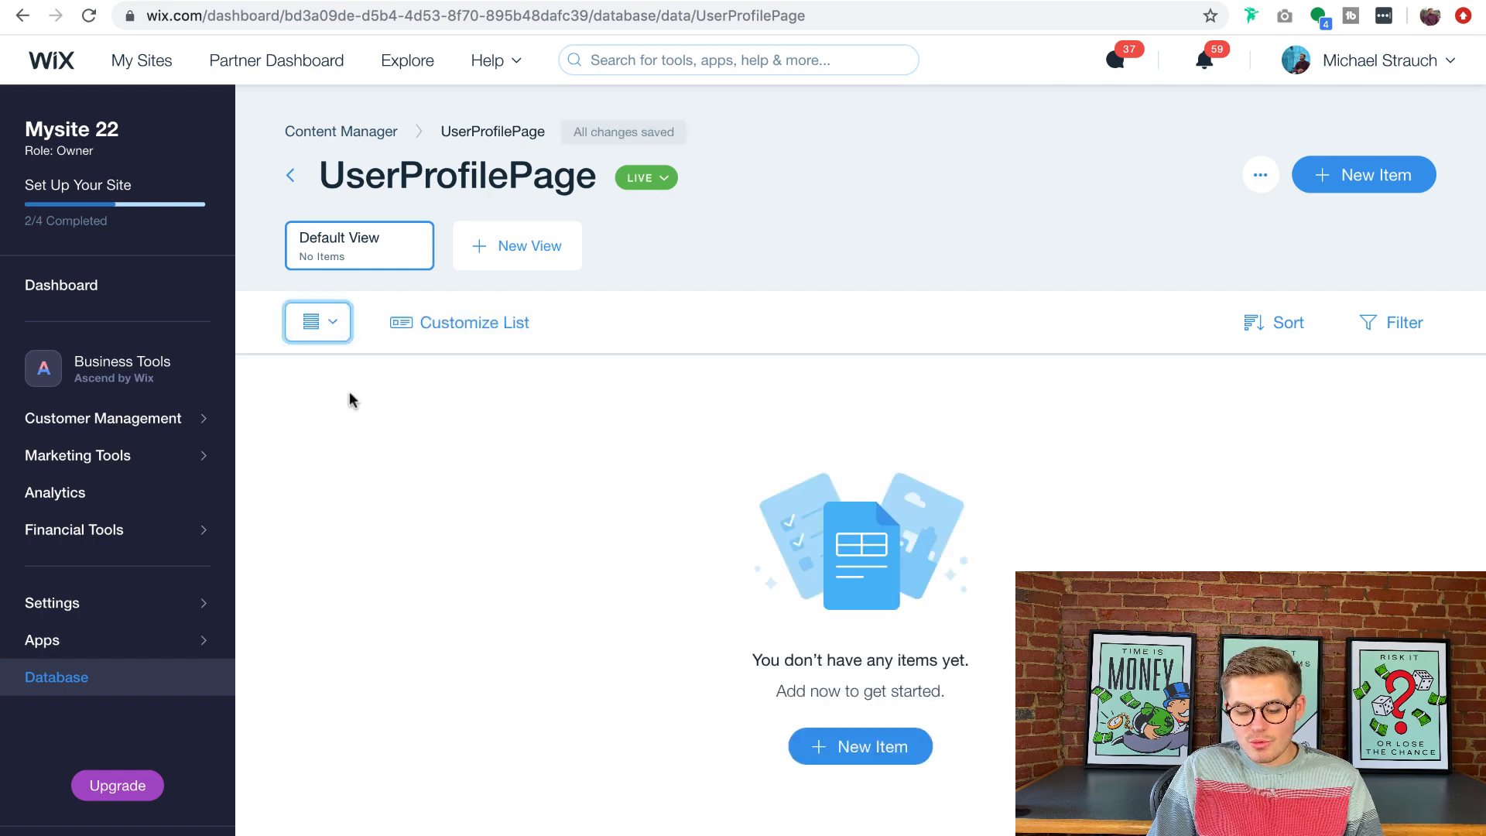
pyautogui.click(328, 322)
pyautogui.click(366, 452)
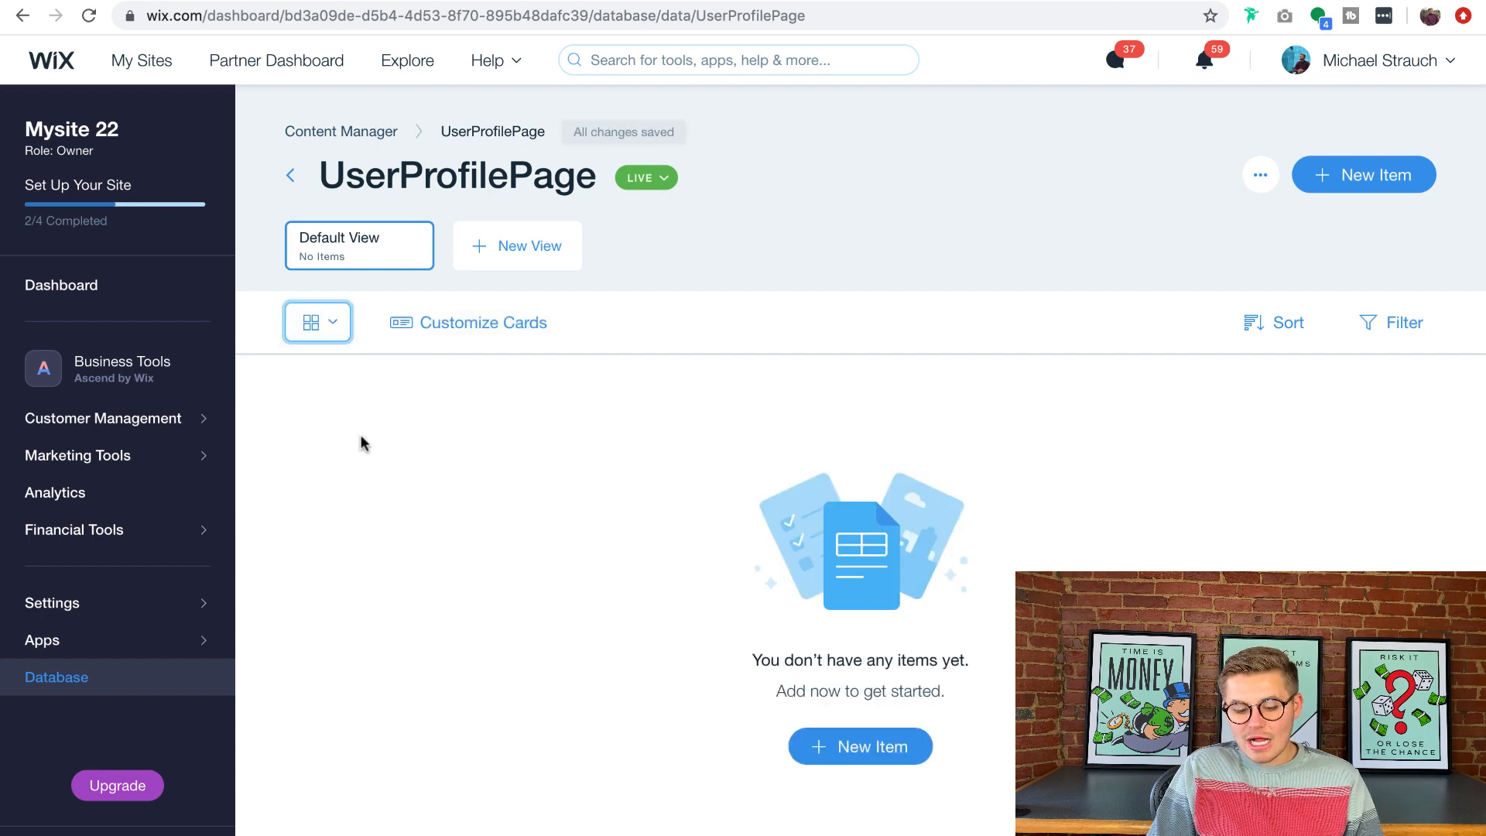
pyautogui.click(331, 322)
pyautogui.click(321, 362)
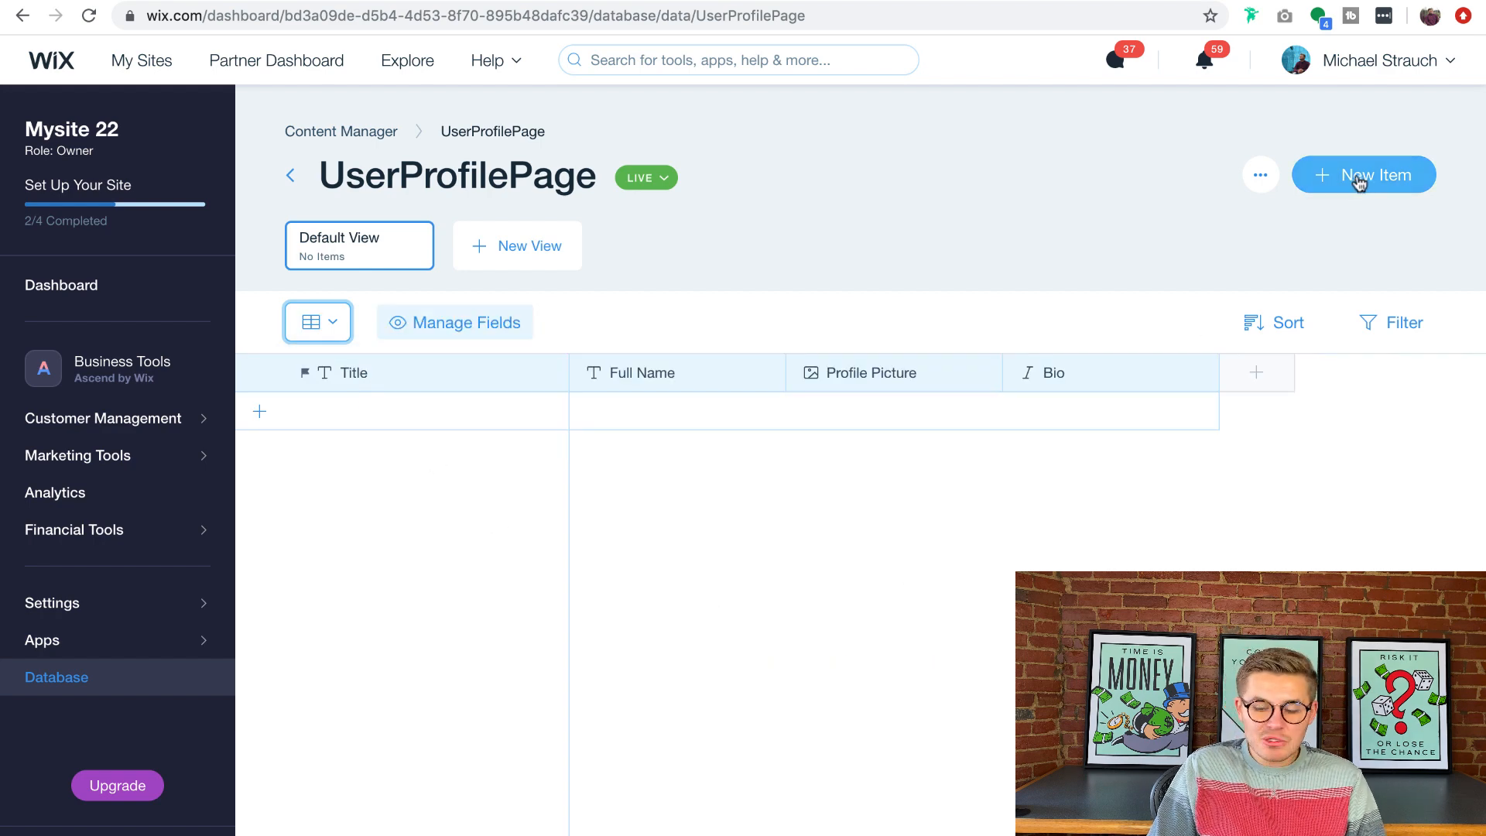
pyautogui.click(1260, 182)
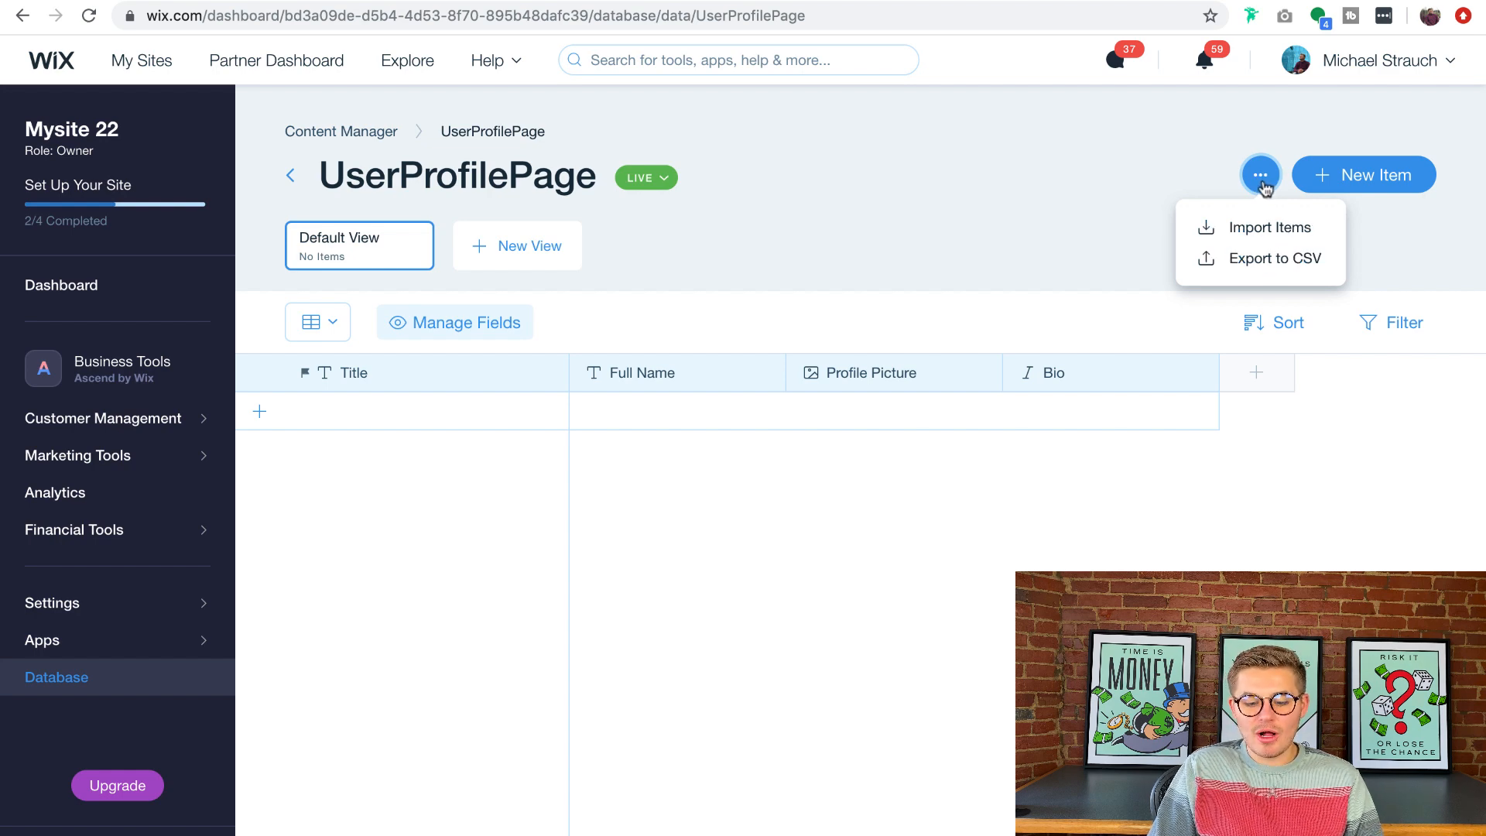
pyautogui.click(988, 247)
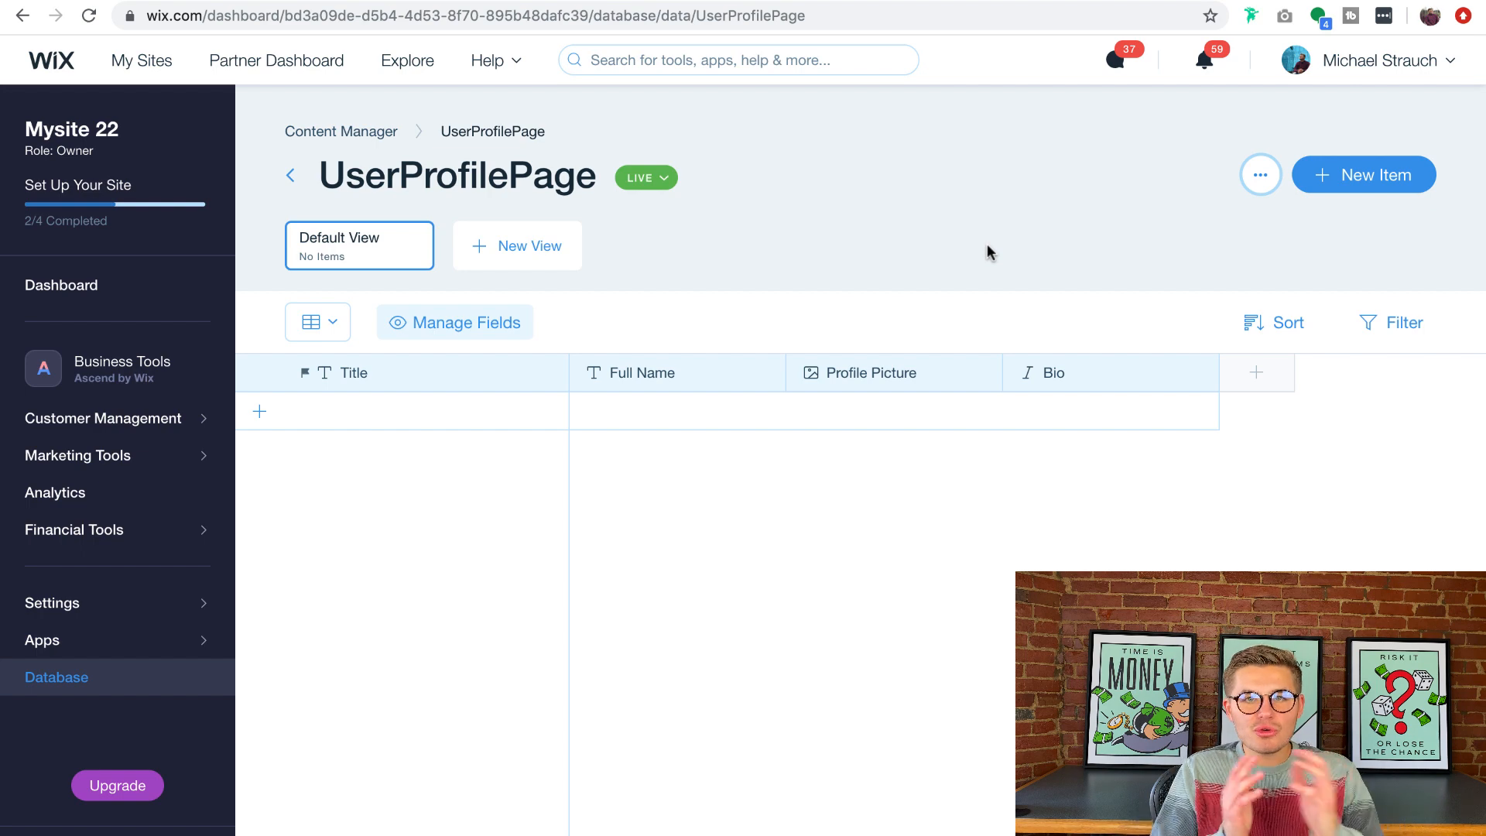